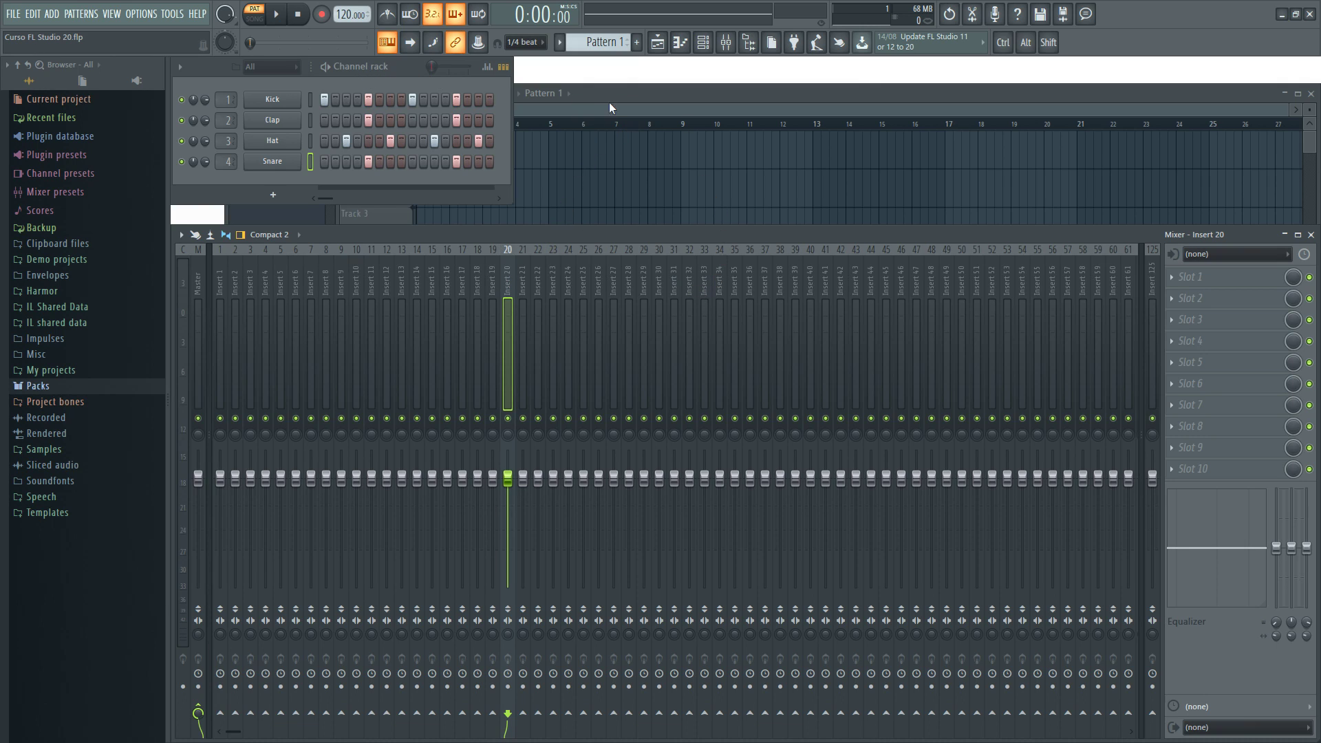
# Select the Insert 1 mixer track and play the drum pattern briefly
pyautogui.moveTo(616, 290); pyautogui.dragTo(463, 279)
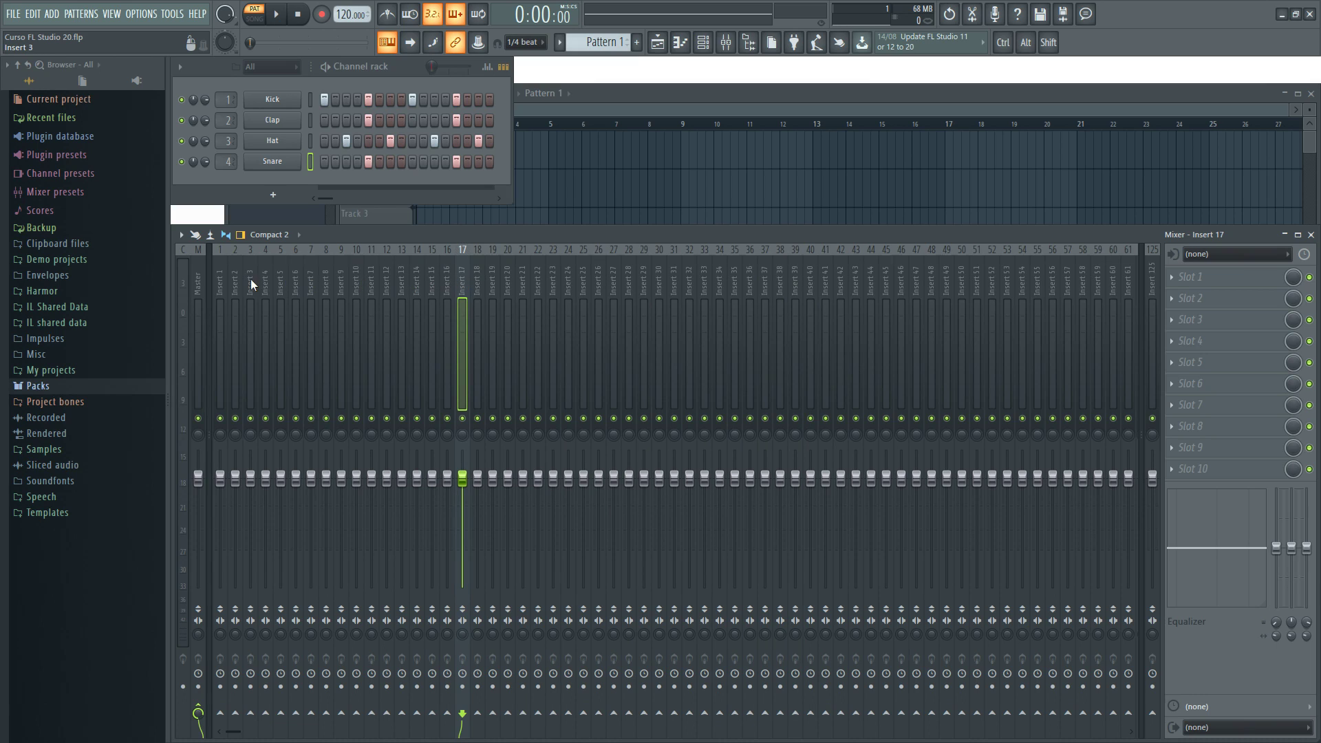
pyautogui.click(219, 274)
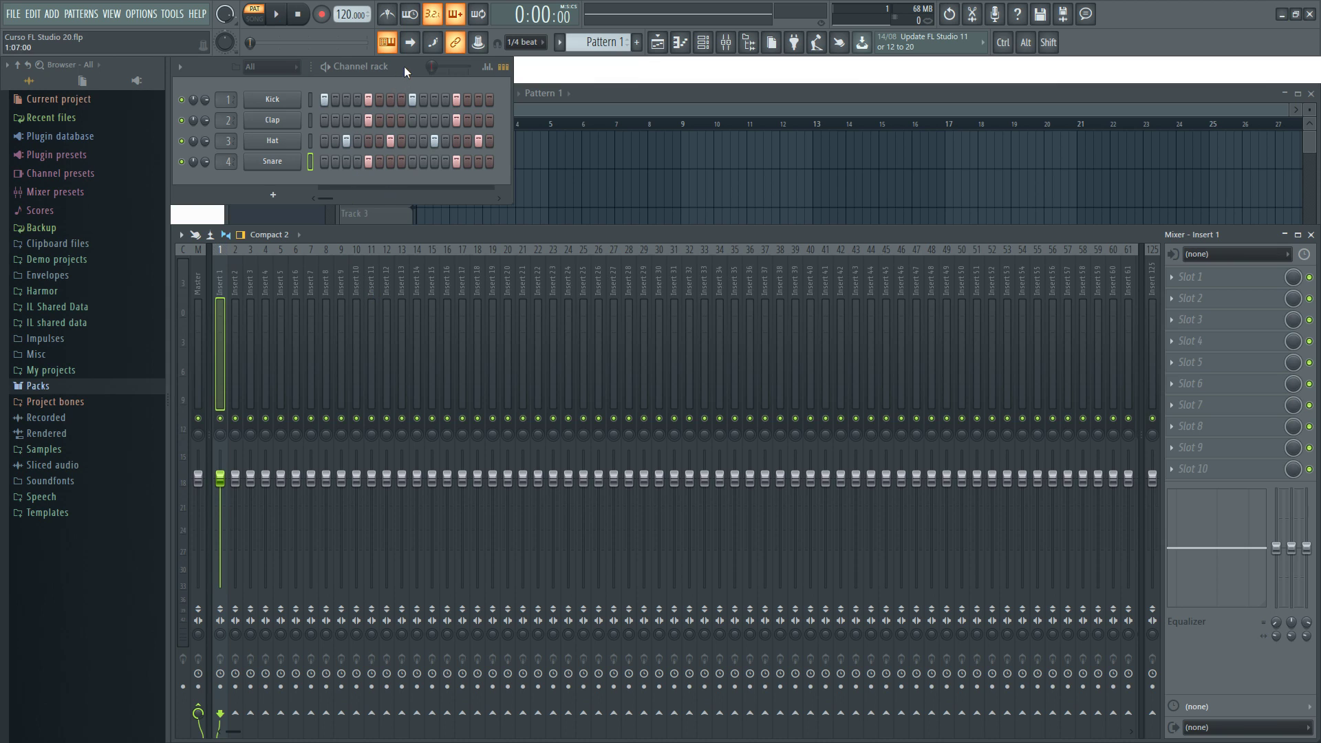
pyautogui.press('space')
pyautogui.press('space')
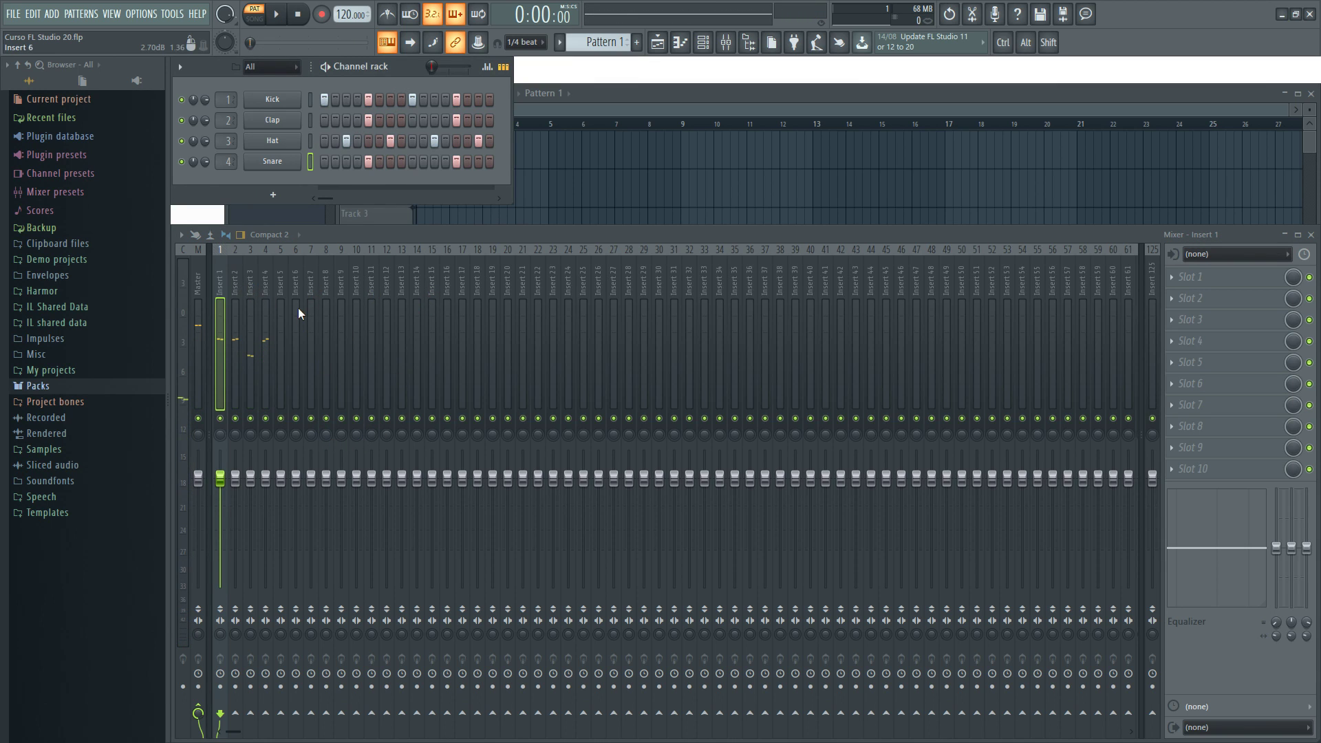
# Solo the Insert 2 mixer track and play the pattern to hear it alone
pyautogui.click(237, 275)
pyautogui.rightClick(236, 419)
pyautogui.press('space')
pyautogui.press('space')
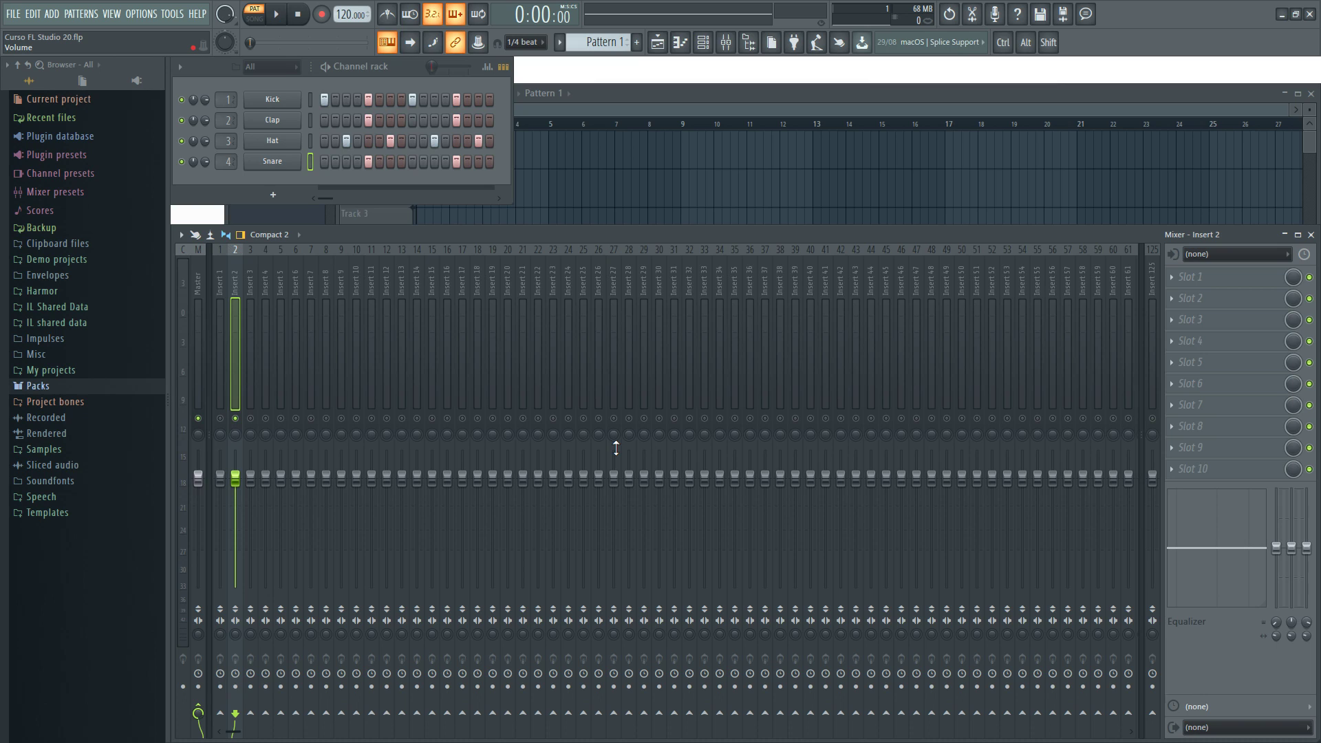
# Load EQUO into the first effect slot of Insert 2 and place its window over the mixer tracks
pyautogui.scroll(-2, 625, 450)
pyautogui.click(1174, 278)
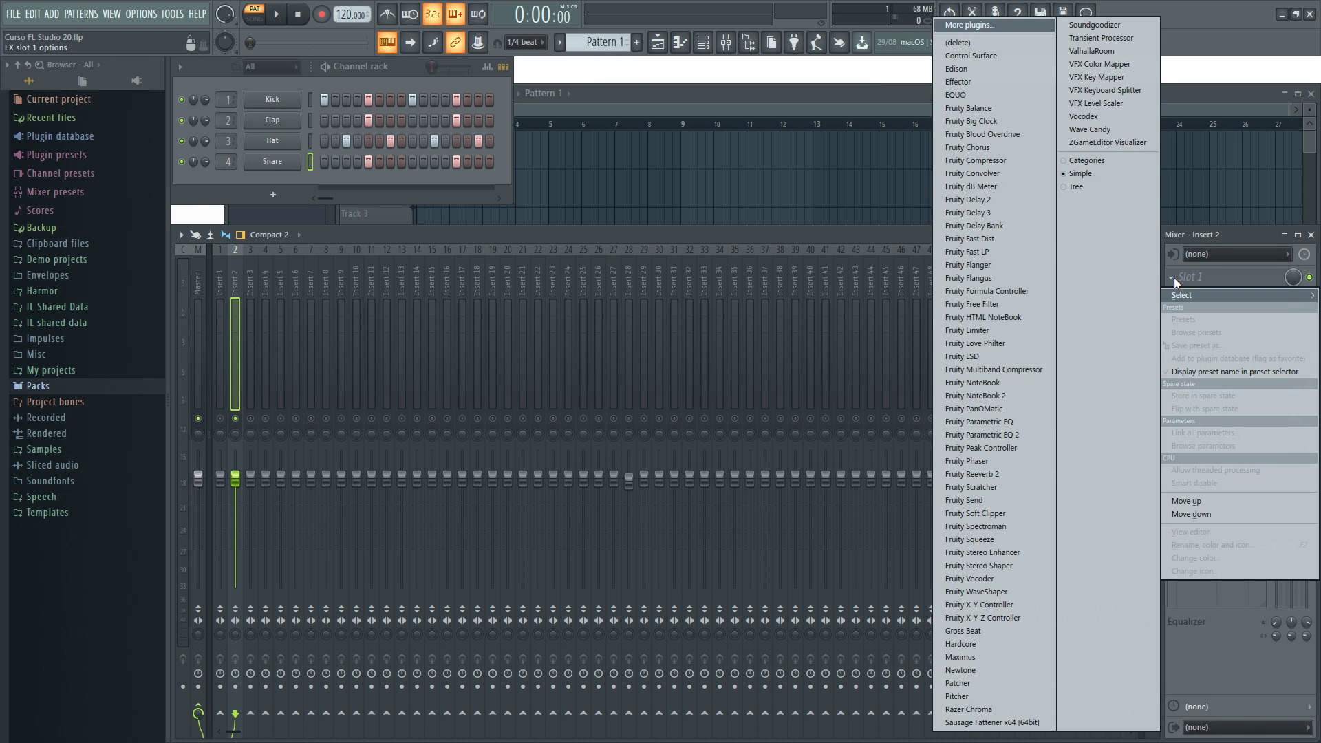
pyautogui.click(963, 96)
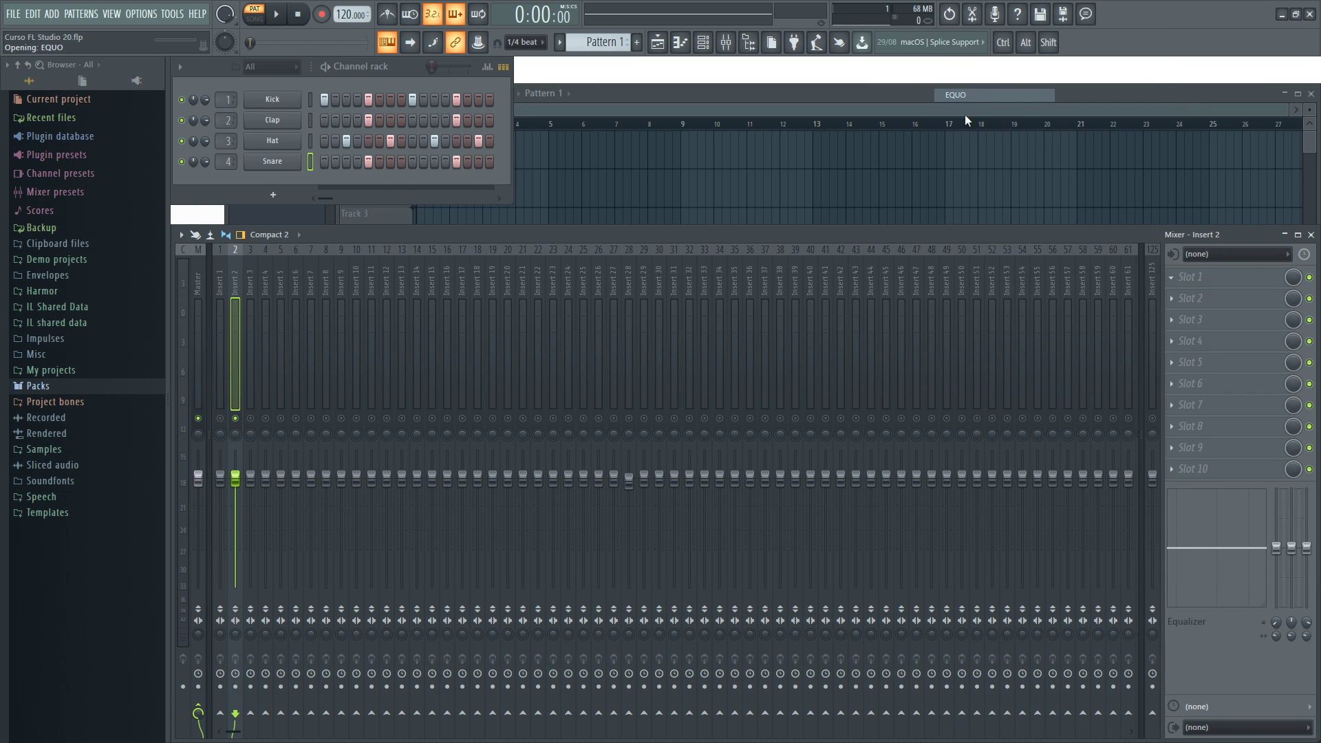
pyautogui.moveTo(514, 239); pyautogui.dragTo(458, 230)
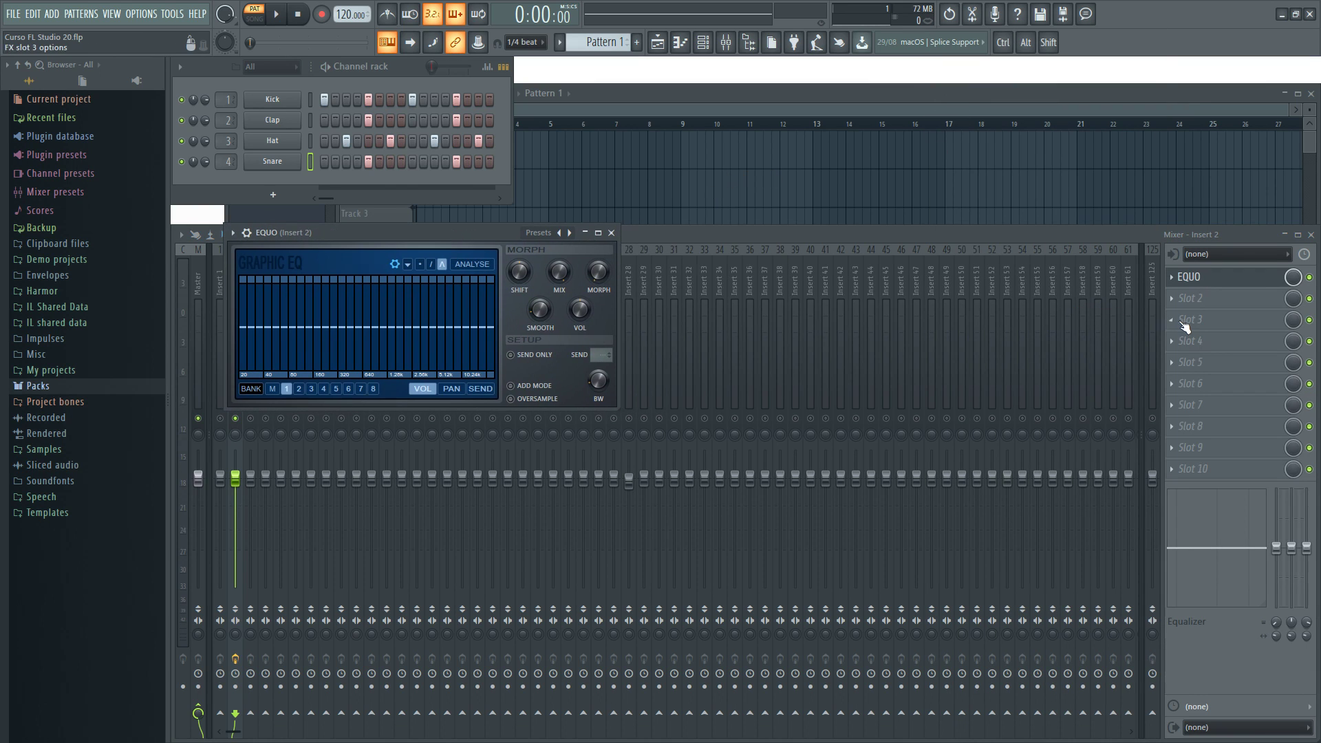
# Load Fruity Parametric EQ into the third effect slot of Insert 2 and arrange its window beside EQUO
pyautogui.click(1175, 319)
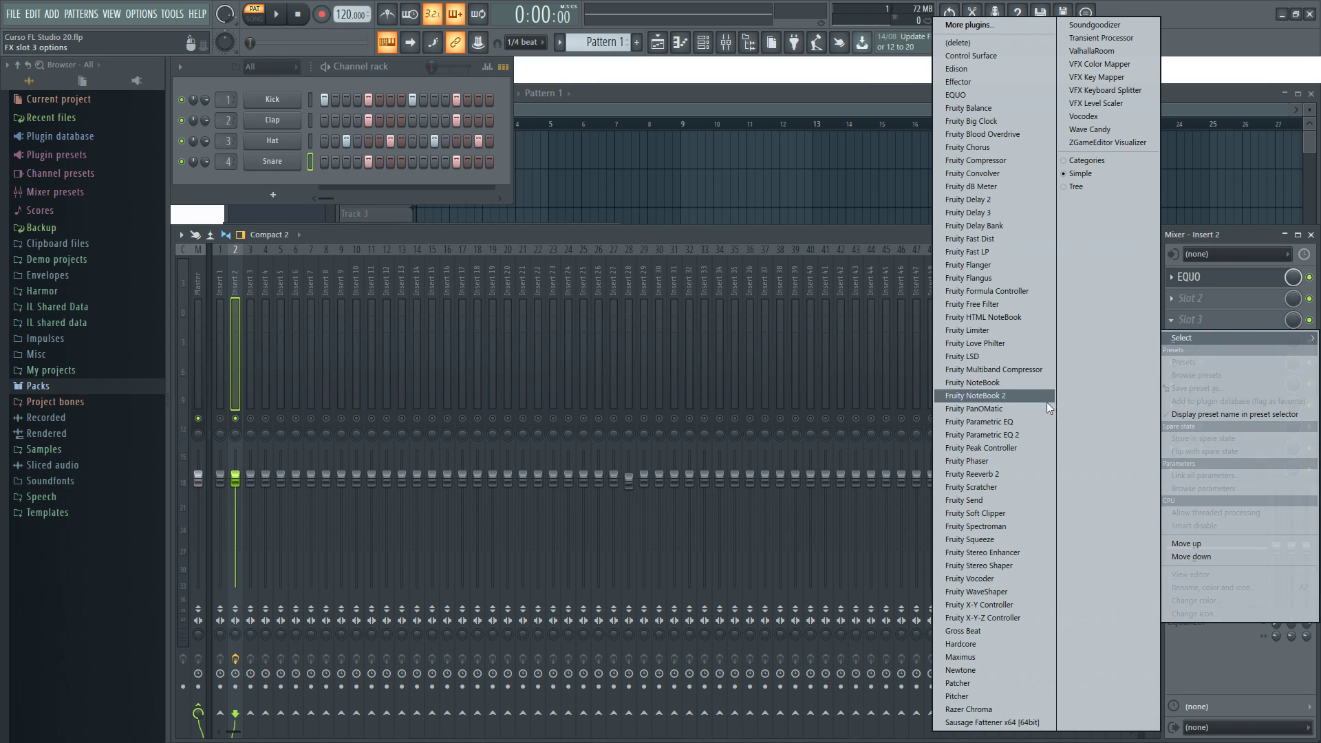
pyautogui.click(1004, 422)
pyautogui.moveTo(232, 127); pyautogui.dragTo(742, 220)
pyautogui.click(1224, 283)
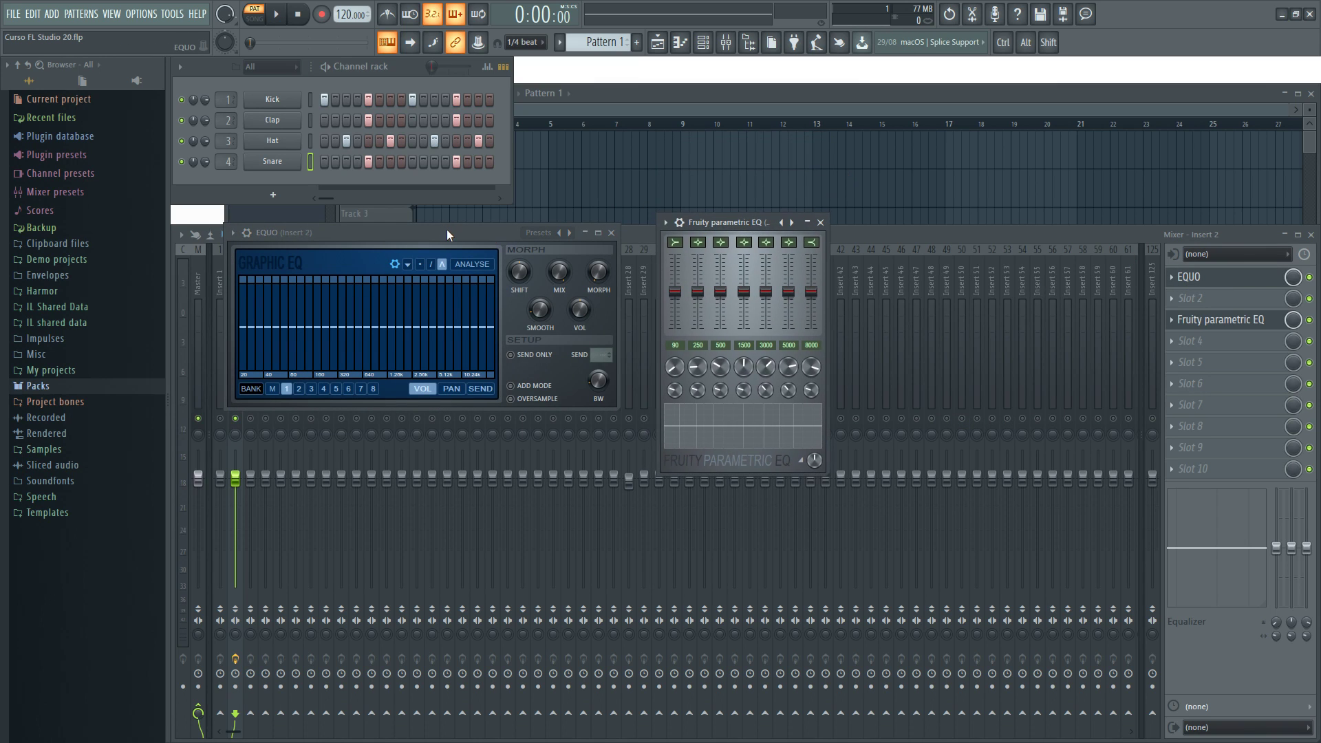
pyautogui.moveTo(446, 228); pyautogui.dragTo(449, 241)
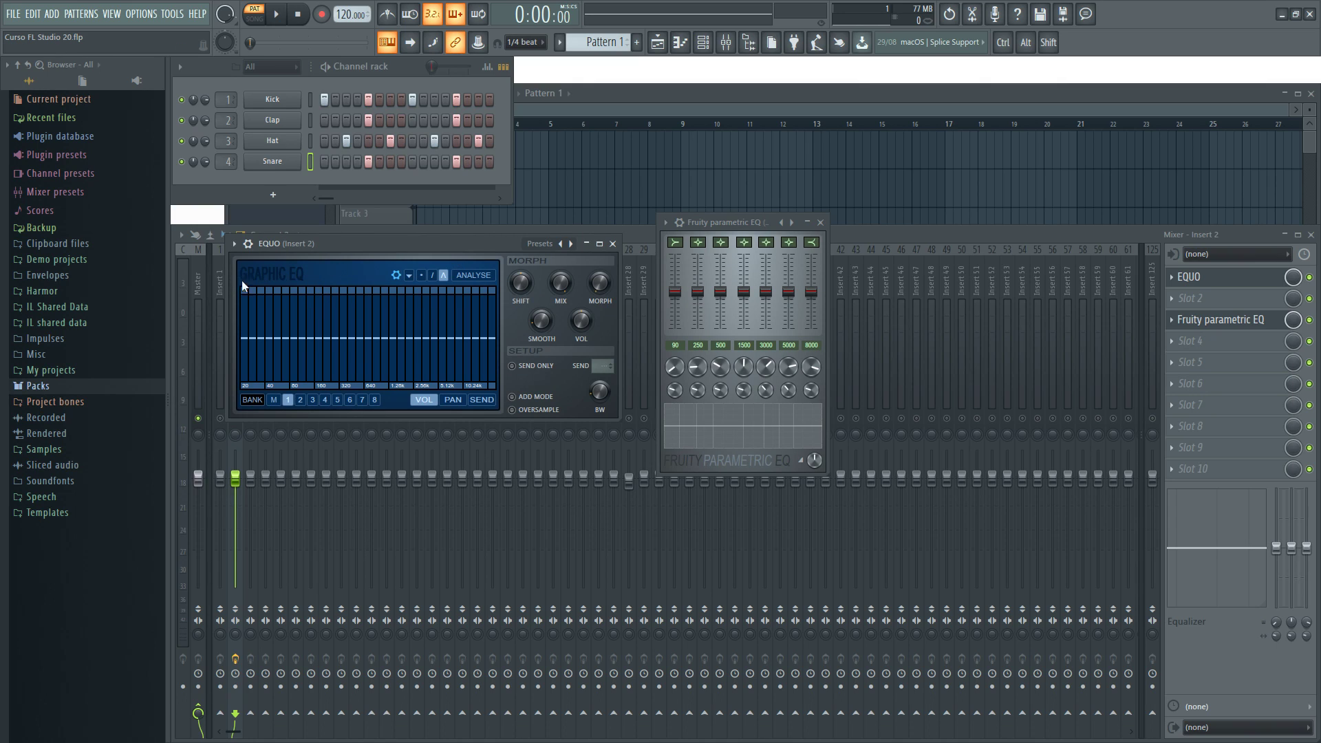
pyautogui.moveTo(387, 244); pyautogui.dragTo(382, 249)
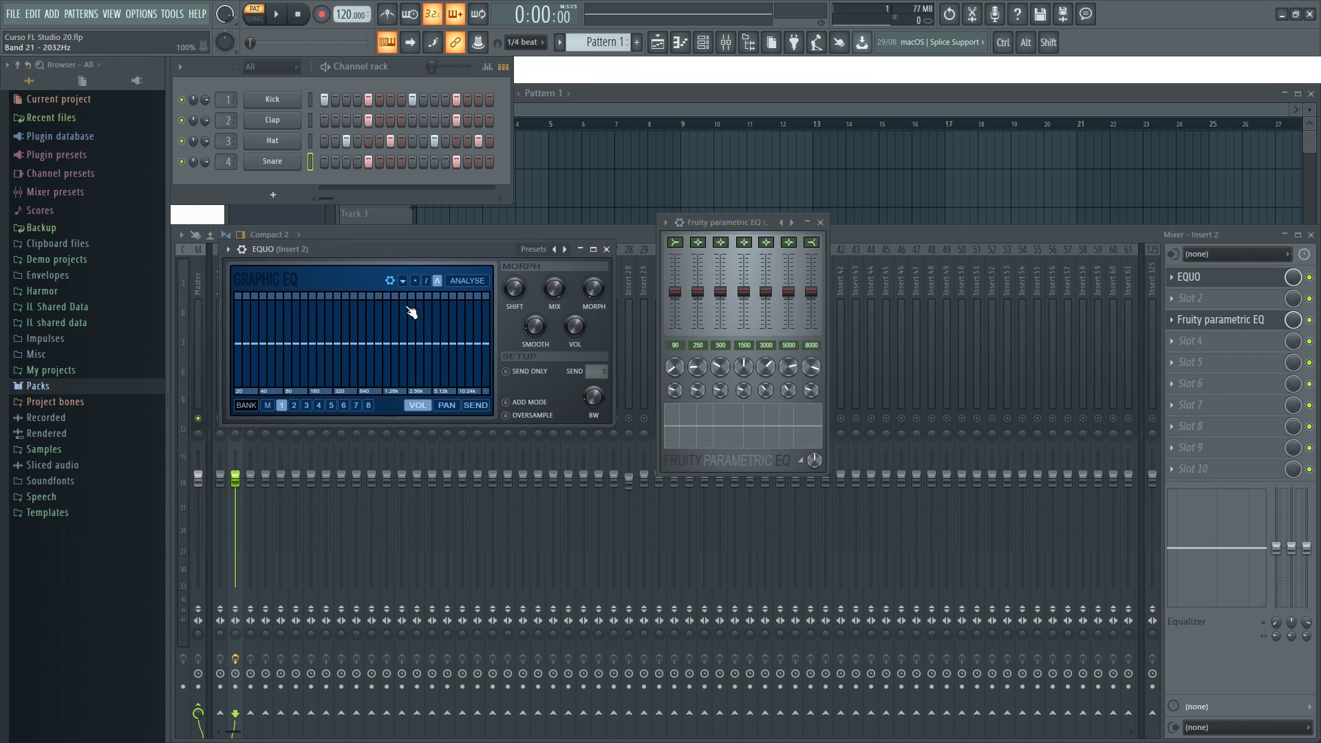
pyautogui.moveTo(723, 226); pyautogui.dragTo(710, 237)
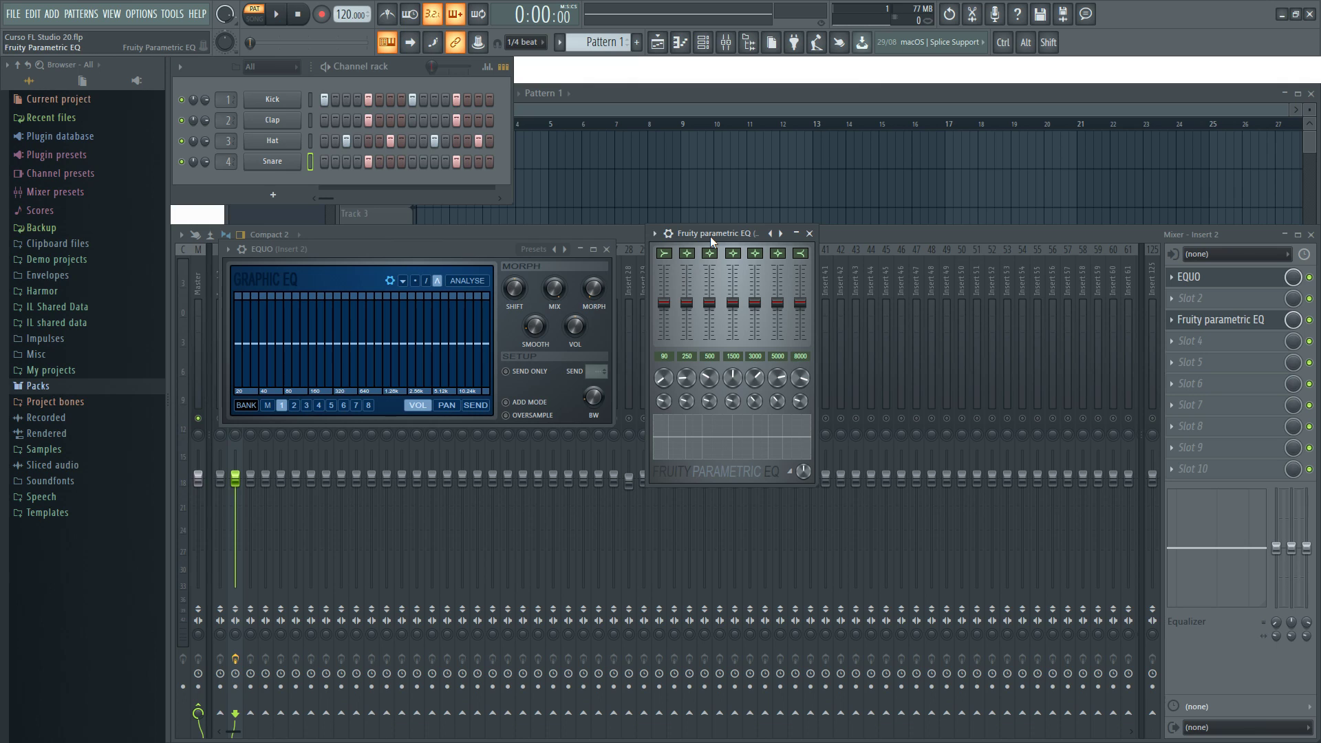
pyautogui.moveTo(493, 249); pyautogui.dragTo(489, 241)
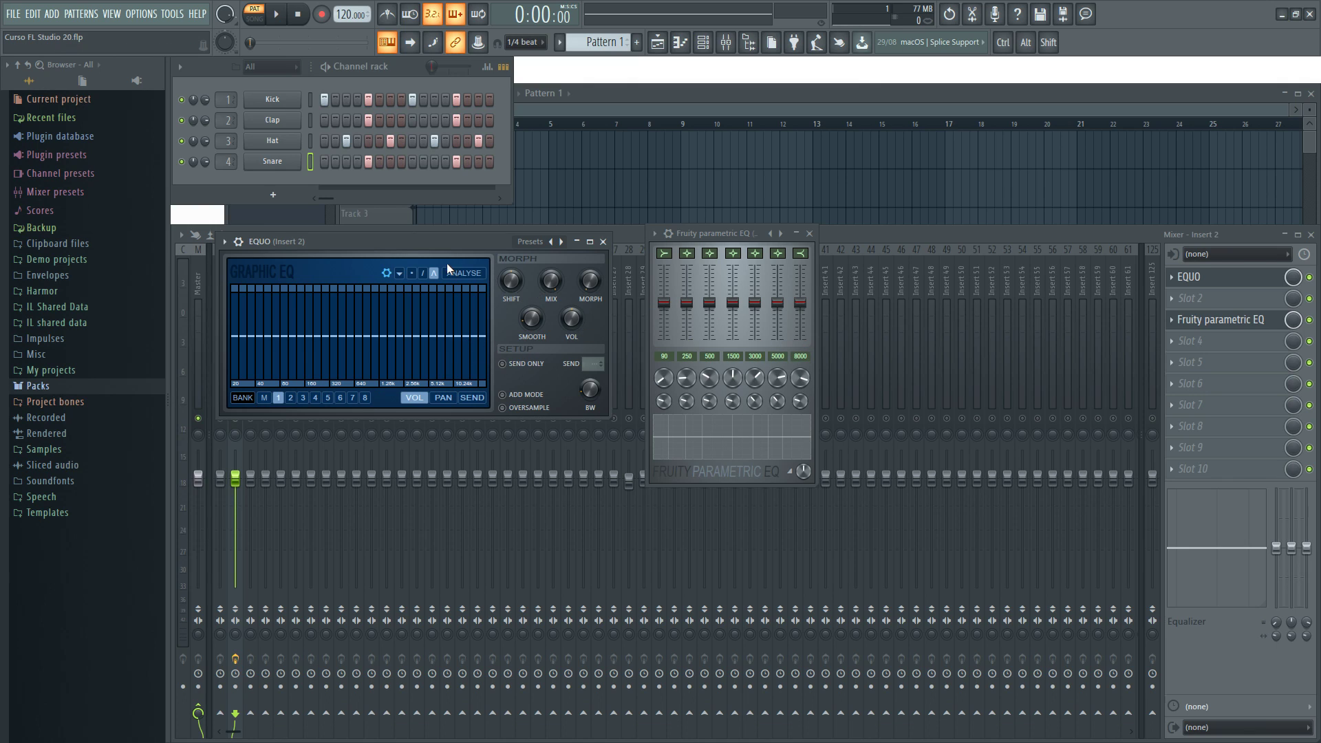
# Draw a shallow dip across EQUO's bands from about 40 to 800 Hz and audition the pattern
pyautogui.moveTo(310, 331)
pyautogui.mouseDown()
pyautogui.moveTo(301, 345)
pyautogui.moveTo(339, 312)
pyautogui.moveTo(327, 358)
pyautogui.moveTo(292, 355)
pyautogui.moveTo(377, 338)
pyautogui.mouseUp()
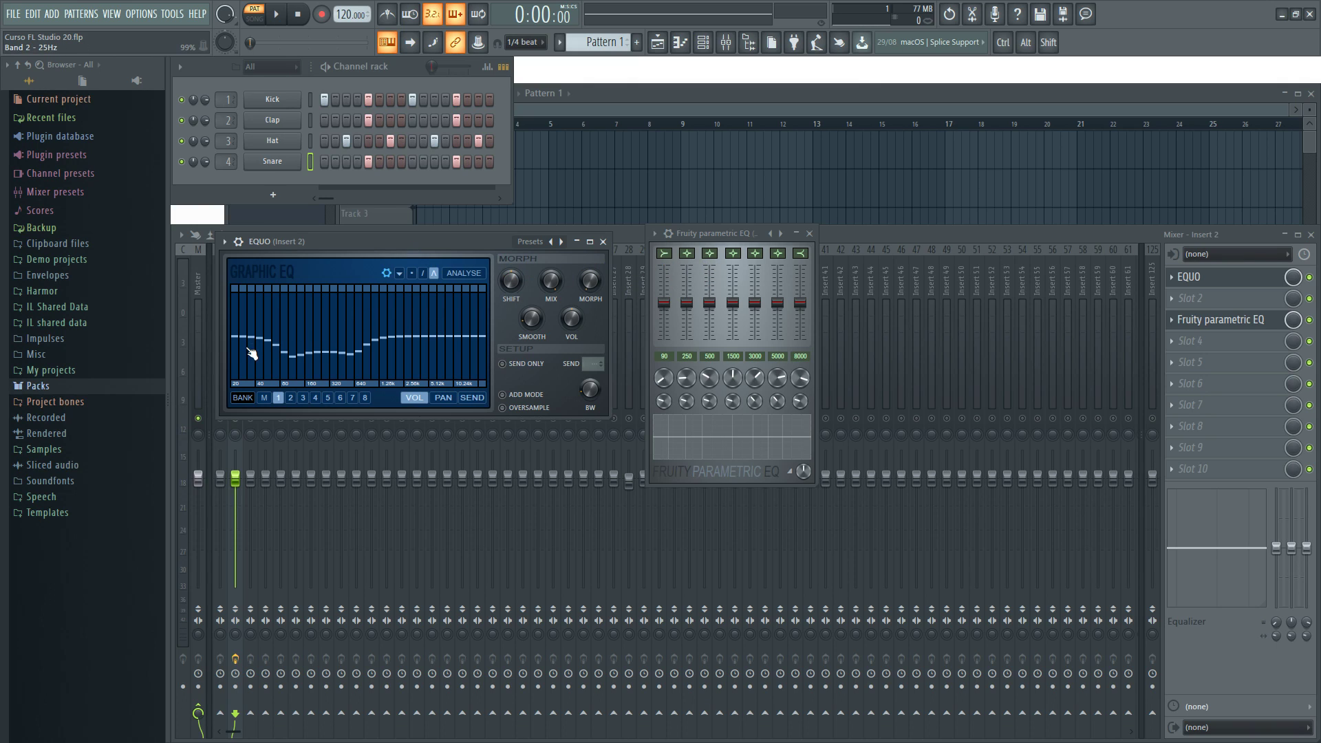
pyautogui.press('space')
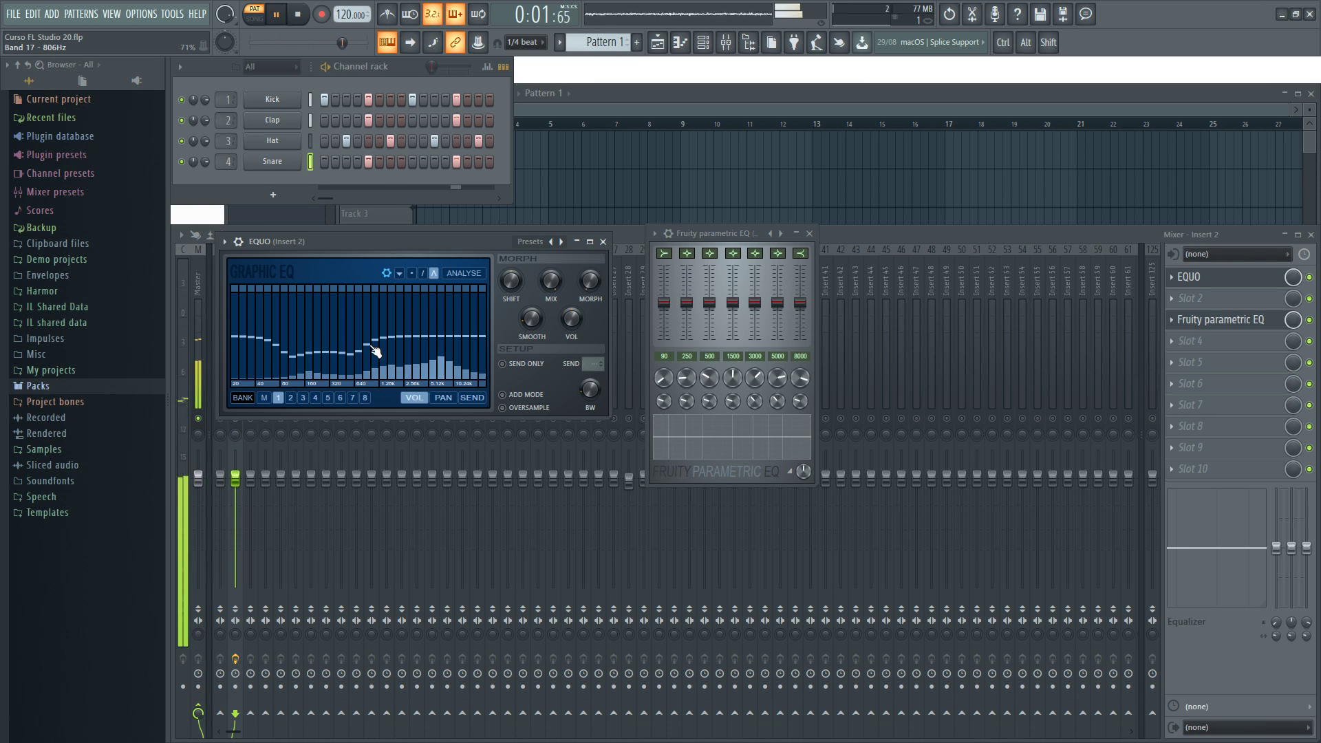
pyautogui.press('space')
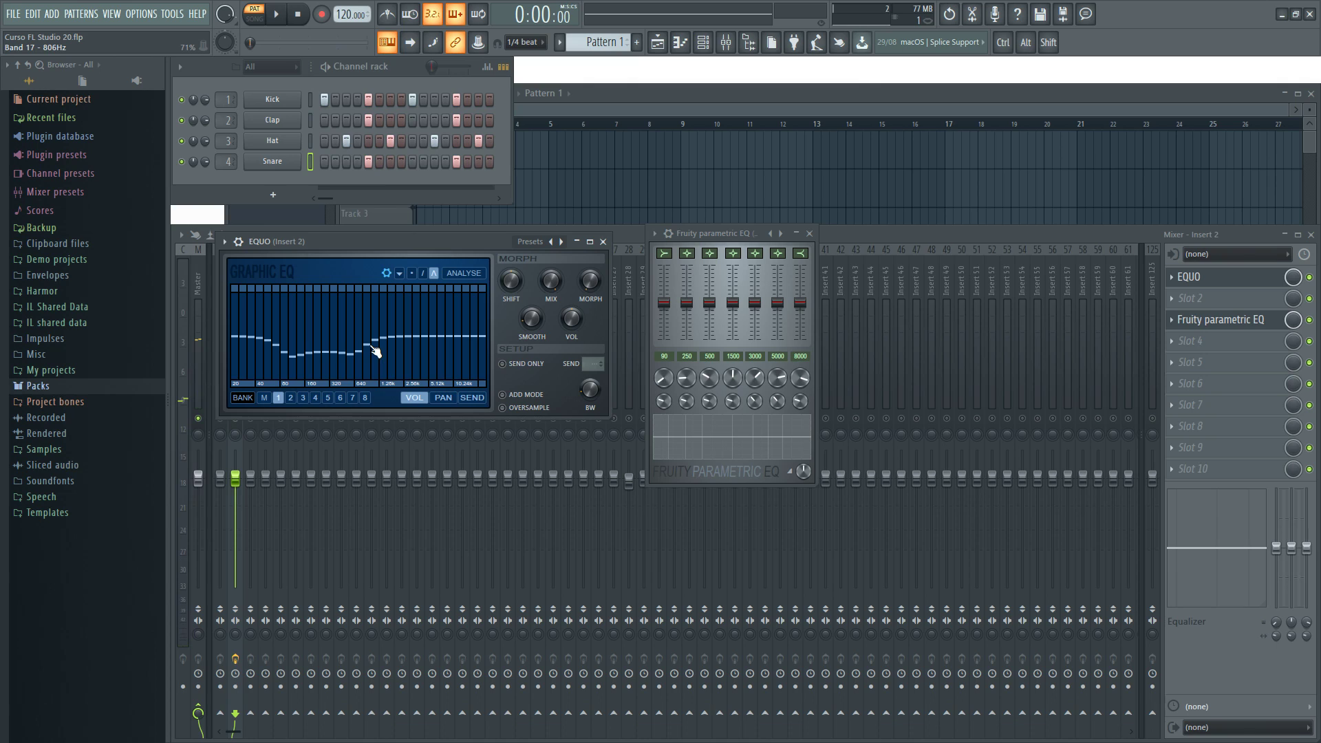
# Cut EQUO's bands around 3225 Hz, trying both curve and non-curve drawing modes, and audition the pattern
pyautogui.moveTo(407, 301)
pyautogui.mouseDown()
pyautogui.moveTo(401, 369)
pyautogui.moveTo(419, 327)
pyautogui.moveTo(428, 366)
pyautogui.mouseUp()
pyautogui.click(424, 273)
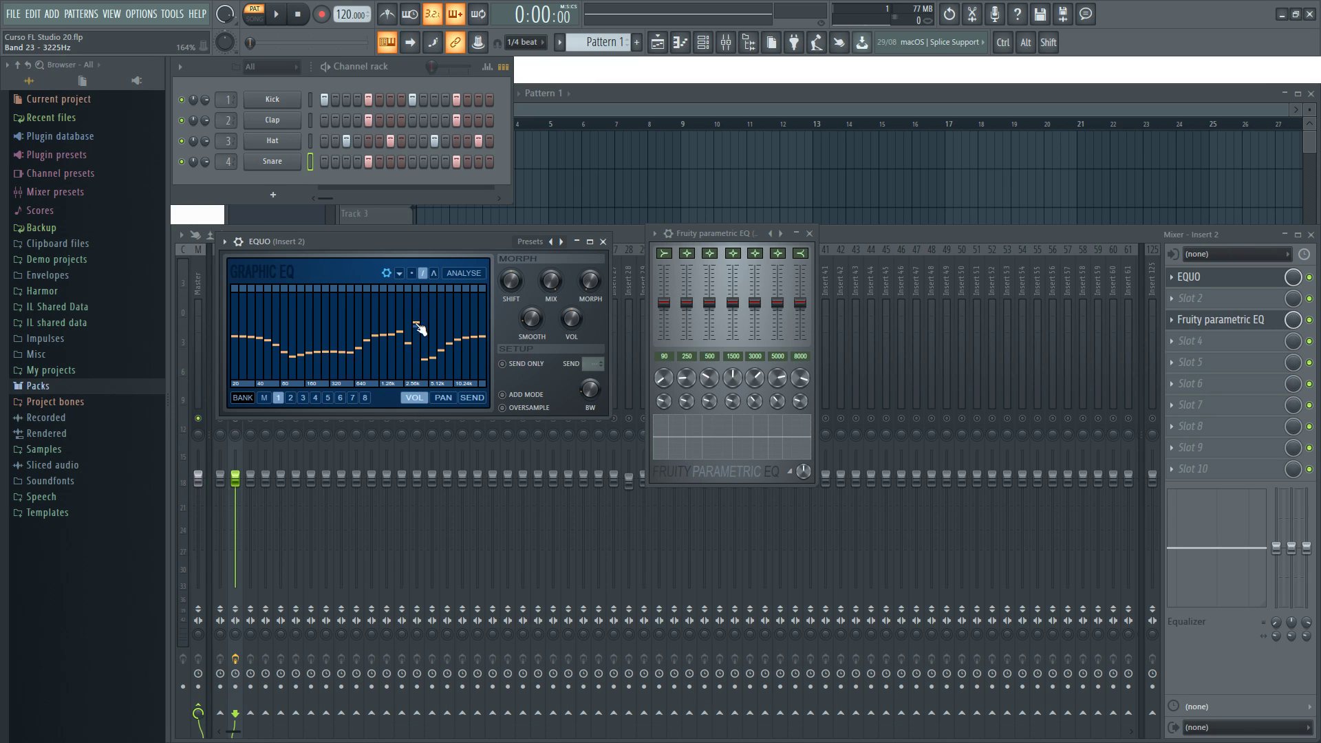
pyautogui.moveTo(419, 308); pyautogui.dragTo(427, 365)
pyautogui.press('space')
pyautogui.click(433, 273)
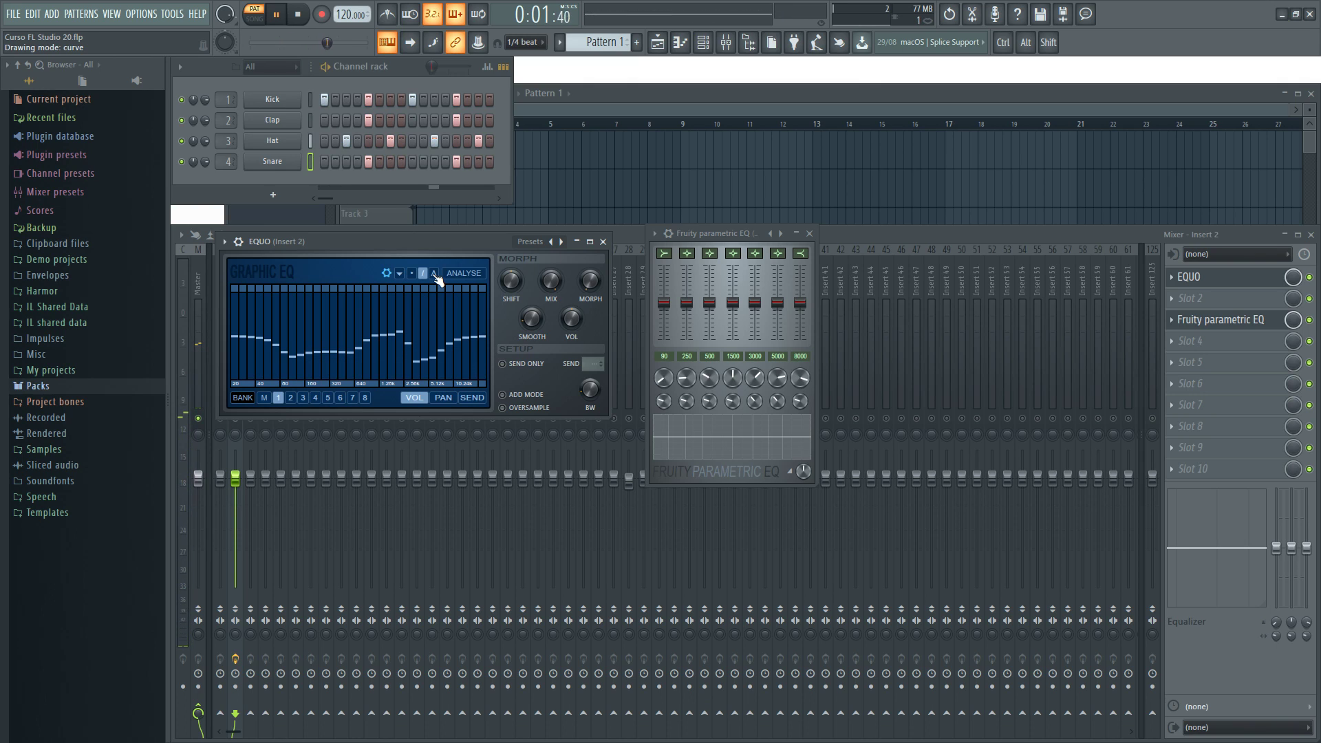
pyautogui.press('space')
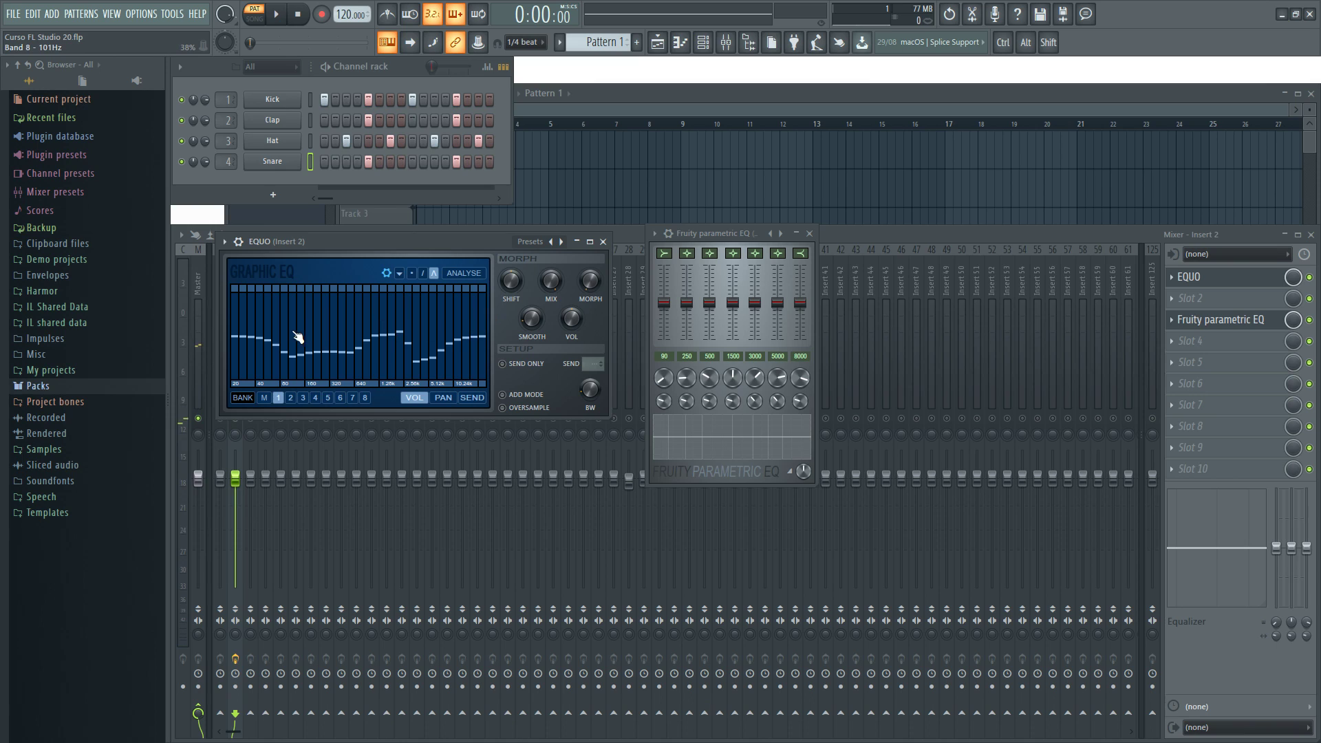
# Redraw EQUO's bands above about 1.28 kHz close to the center line while auditioning the pattern
pyautogui.press('space')
pyautogui.moveTo(407, 330); pyautogui.dragTo(451, 320)
pyautogui.press('space')
pyautogui.moveTo(471, 327)
pyautogui.mouseDown()
pyautogui.moveTo(475, 313)
pyautogui.moveTo(404, 345)
pyautogui.moveTo(481, 345)
pyautogui.moveTo(494, 371)
pyautogui.mouseUp()
pyautogui.press('space')
pyautogui.press('space')
pyautogui.press('space')
pyautogui.press('space')
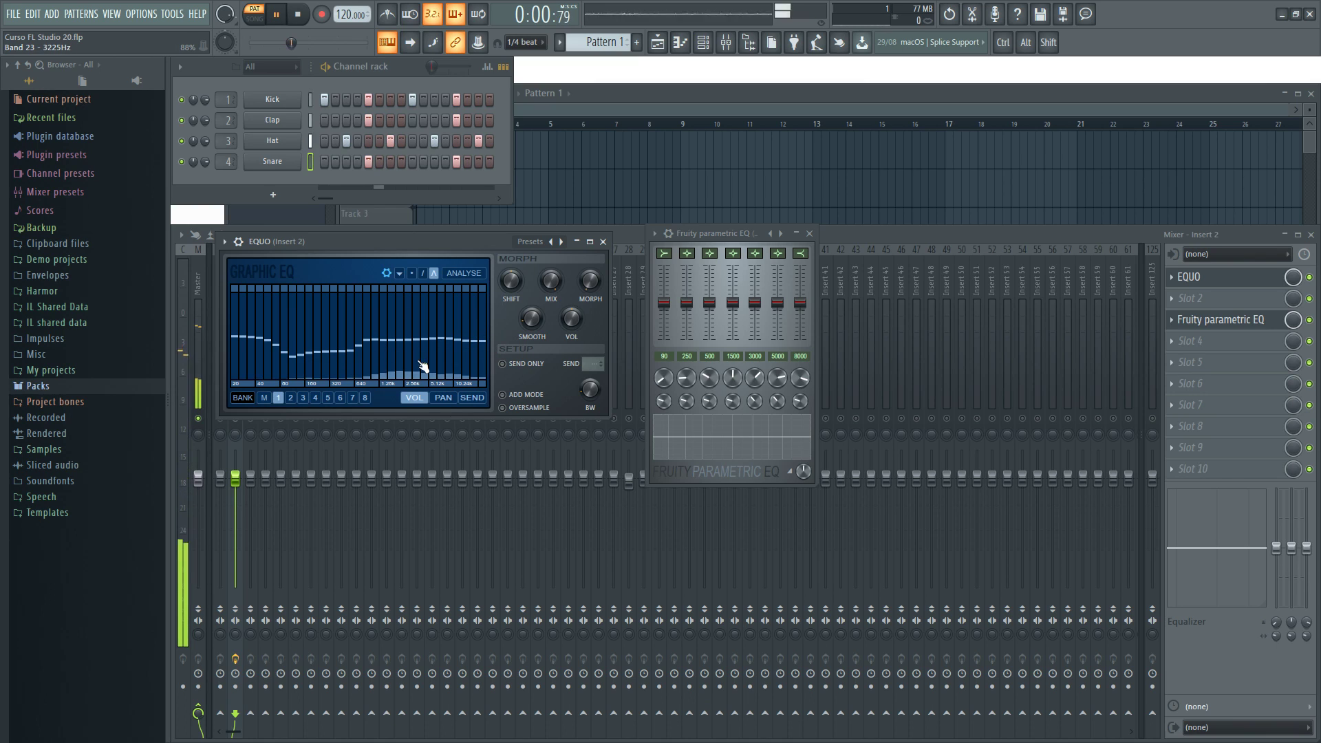
# Draw EQUO's bands below about 640 Hz down to the minimum while the pattern plays
pyautogui.moveTo(260, 357)
pyautogui.mouseDown()
pyautogui.moveTo(247, 377)
pyautogui.moveTo(288, 407)
pyautogui.moveTo(295, 438)
pyautogui.mouseUp()
pyautogui.press('space')
pyautogui.moveTo(312, 375); pyautogui.dragTo(369, 394)
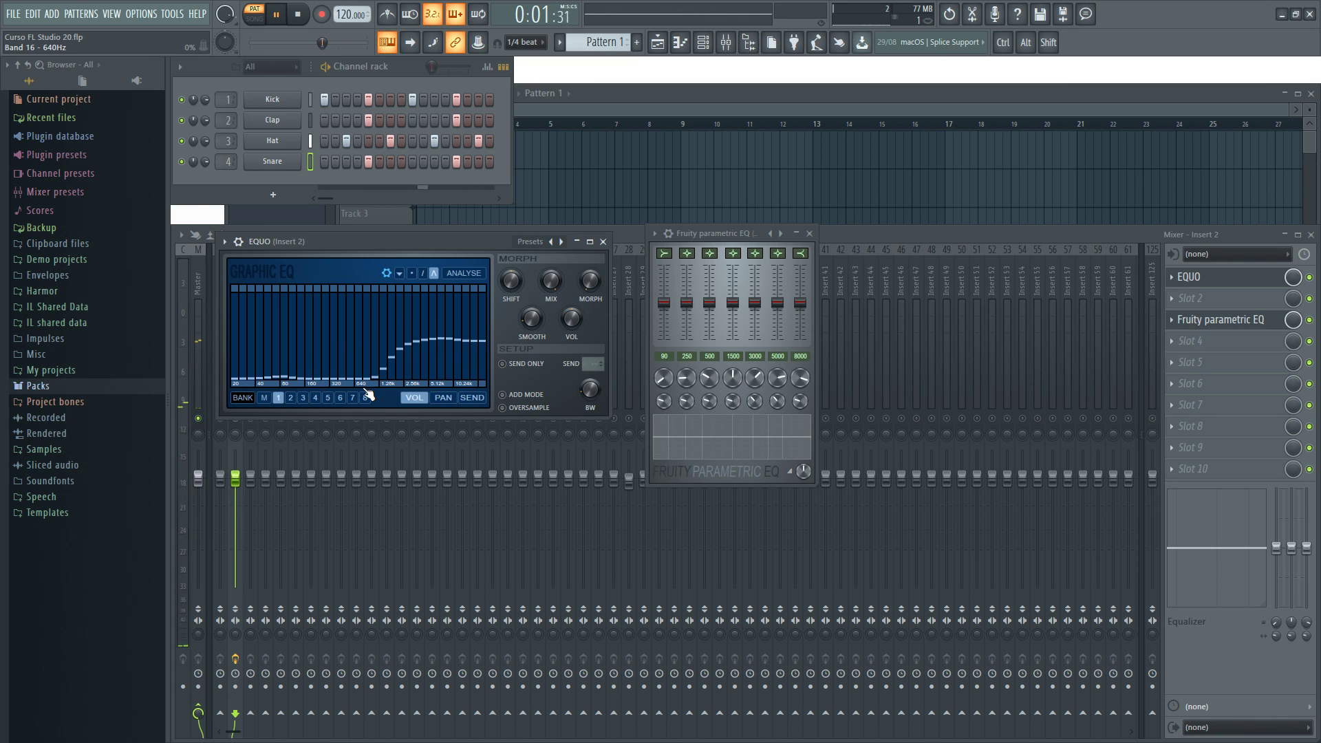
pyautogui.press('space')
# Draw a mid-range peak in EQUO with the lows and highs cut, shift it towards 1.28 kHz and audition it
pyautogui.moveTo(353, 316)
pyautogui.mouseDown()
pyautogui.moveTo(271, 369)
pyautogui.moveTo(249, 358)
pyautogui.moveTo(318, 346)
pyautogui.moveTo(457, 377)
pyautogui.mouseUp()
pyautogui.moveTo(277, 377); pyautogui.dragTo(259, 383)
pyautogui.press('space')
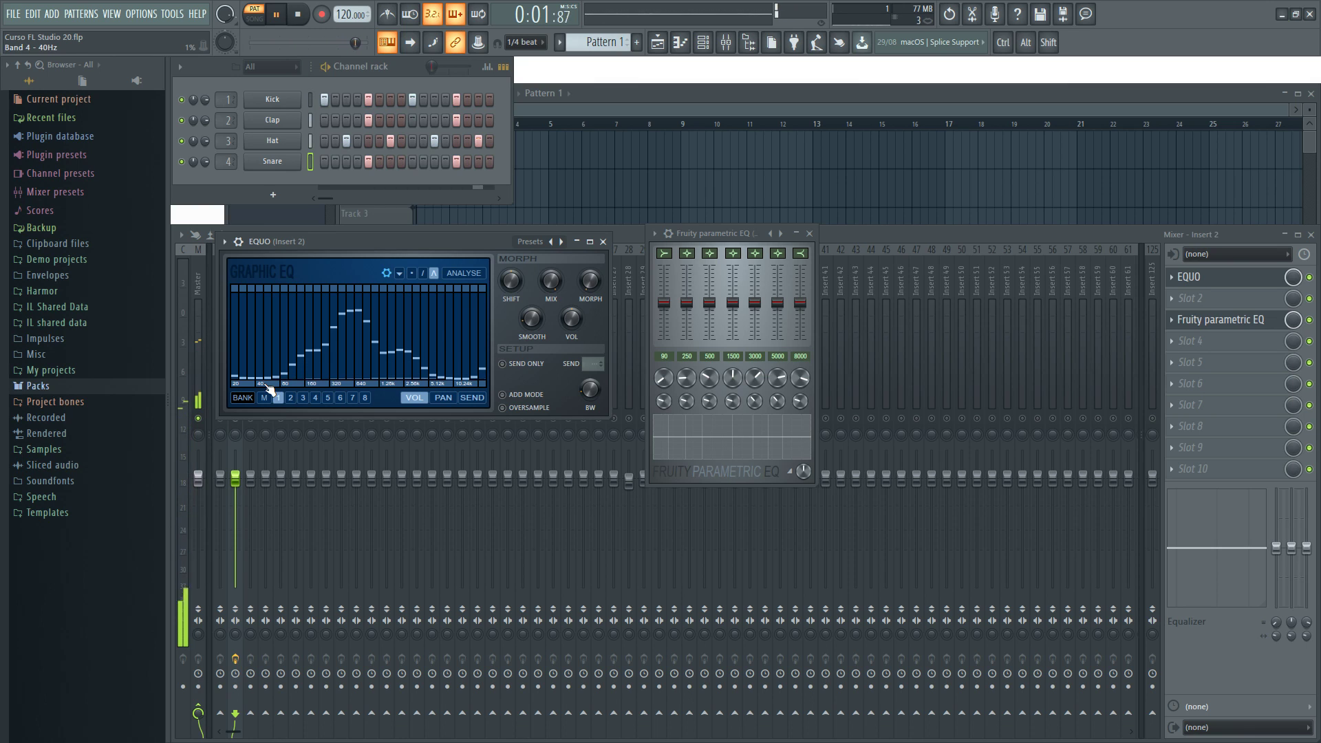
pyautogui.moveTo(384, 308)
pyautogui.mouseDown()
pyautogui.moveTo(392, 317)
pyautogui.moveTo(333, 354)
pyautogui.moveTo(348, 365)
pyautogui.mouseUp()
pyautogui.press('space')
# Restore EQUO's Default preset
pyautogui.click(550, 244)
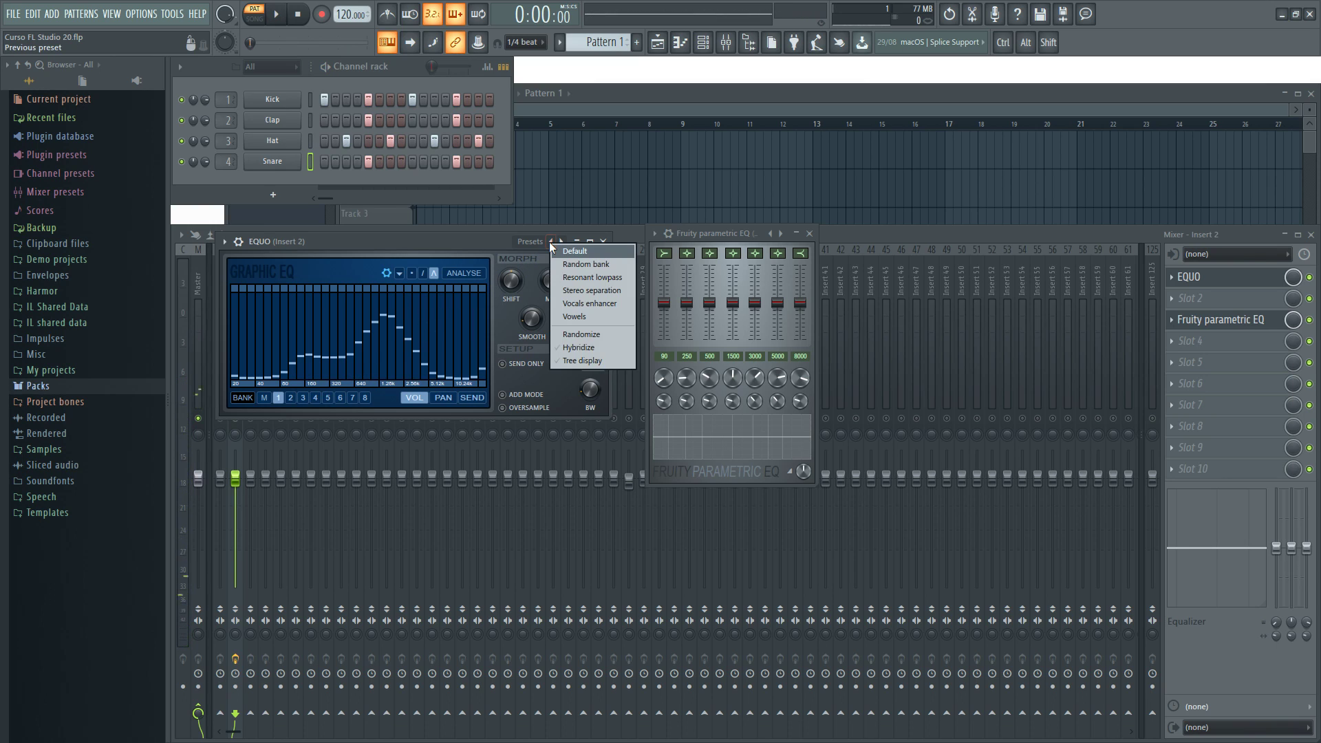
pyautogui.click(578, 260)
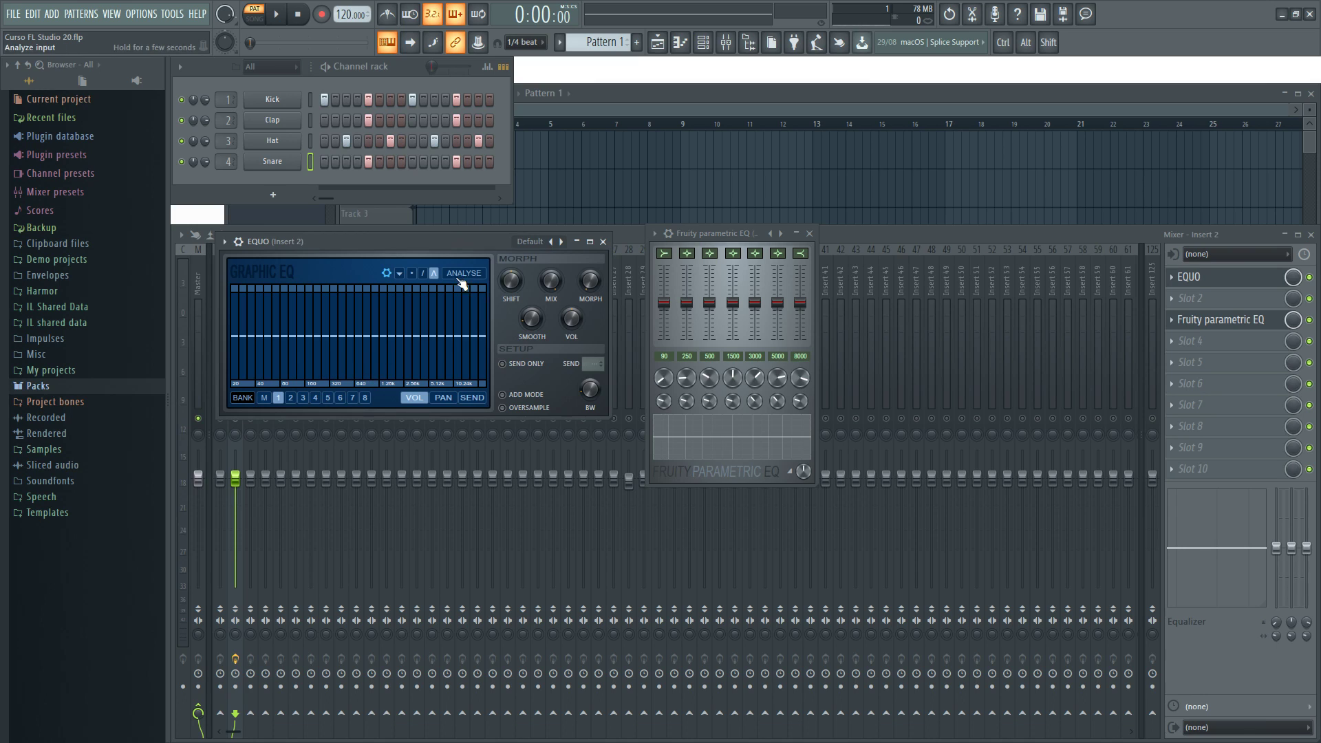
# Leave EQUO's curve drawing mode, move the two bands around 320 Hz individually and return them near the center line
pyautogui.click(423, 273)
pyautogui.moveTo(329, 366); pyautogui.dragTo(330, 372)
pyautogui.moveTo(330, 339); pyautogui.dragTo(326, 302)
pyautogui.moveTo(330, 359); pyautogui.dragTo(336, 360)
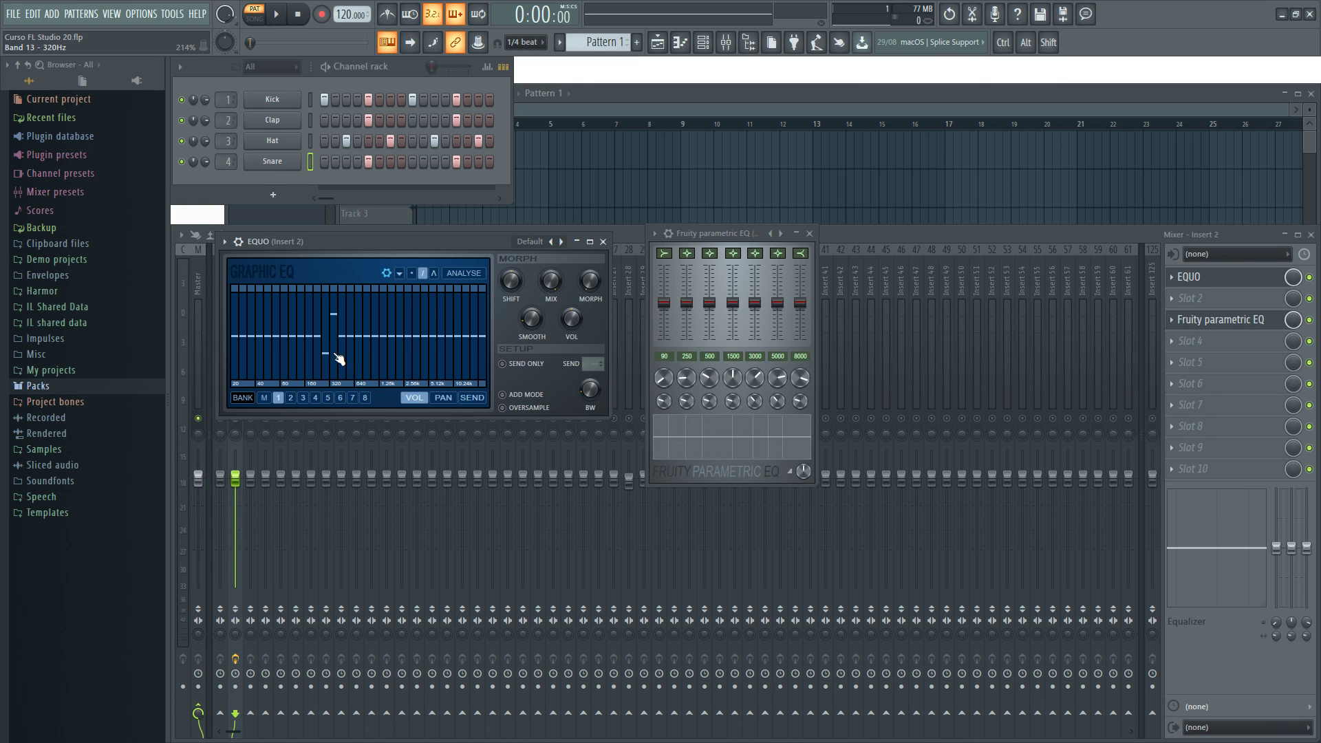
pyautogui.moveTo(337, 325)
pyautogui.mouseDown()
pyautogui.moveTo(339, 348)
pyautogui.moveTo(328, 342)
pyautogui.mouseUp()
# Reposition both equalizer windows and set band 1 of the Fruity Parametric EQ to 141 Hz
pyautogui.moveTo(400, 237); pyautogui.dragTo(381, 238)
pyautogui.moveTo(715, 231); pyautogui.dragTo(695, 209)
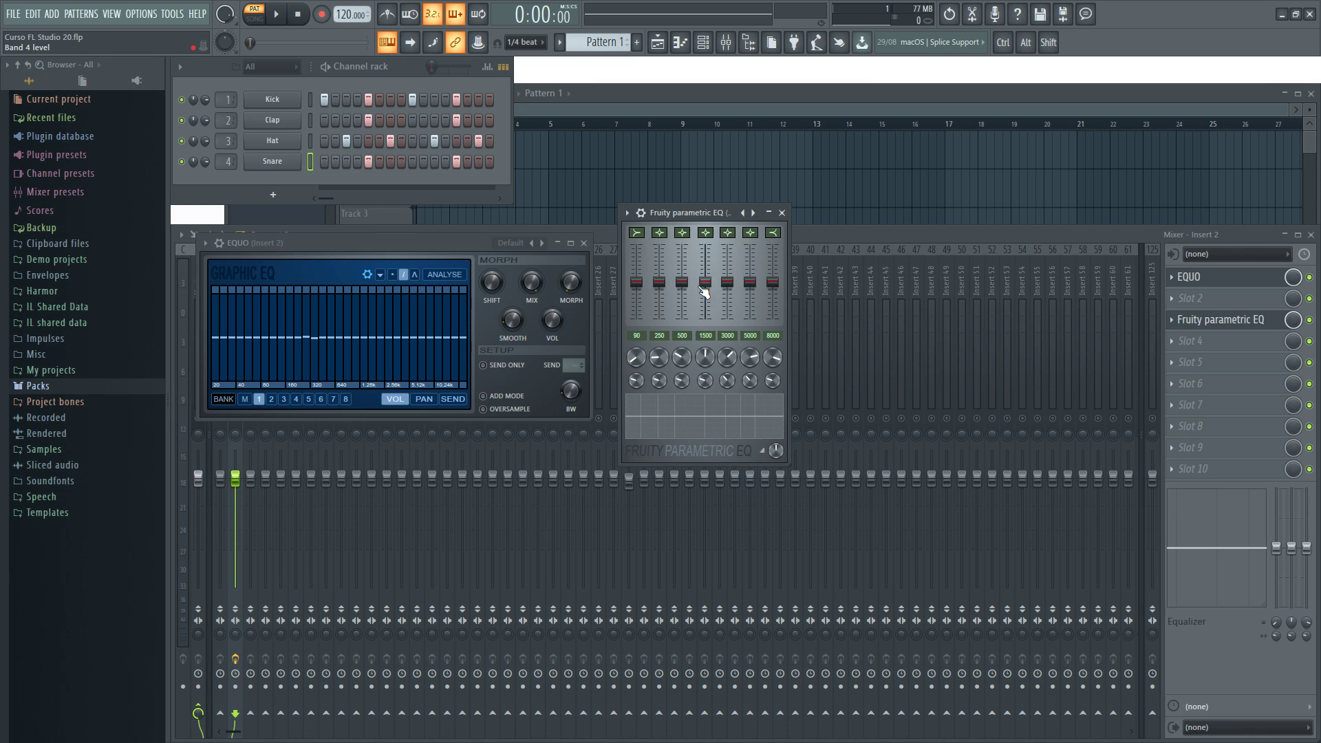
pyautogui.moveTo(688, 208); pyautogui.dragTo(685, 208)
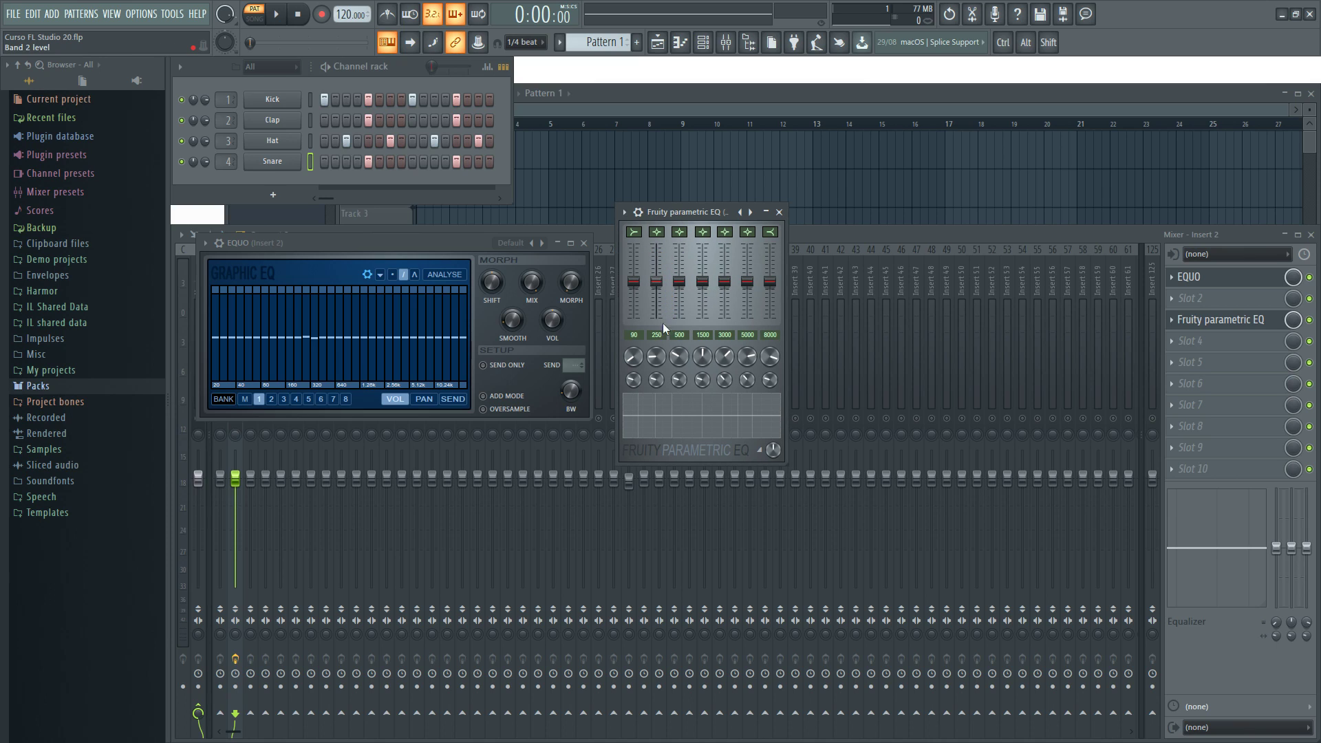
pyautogui.moveTo(642, 328); pyautogui.dragTo(641, 310)
pyautogui.moveTo(633, 352); pyautogui.dragTo(634, 357)
pyautogui.moveTo(633, 283)
pyautogui.mouseDown()
pyautogui.moveTo(634, 313)
pyautogui.moveTo(633, 282)
pyautogui.mouseUp()
# Boost band 3 of the Fruity Parametric EQ, set its frequency to about 1000 Hz and widen the band
pyautogui.moveTo(679, 356)
pyautogui.mouseDown()
pyautogui.moveTo(679, 341)
pyautogui.moveTo(682, 352)
pyautogui.mouseUp()
pyautogui.moveTo(679, 282)
pyautogui.mouseDown()
pyautogui.moveTo(679, 322)
pyautogui.moveTo(679, 252)
pyautogui.moveTo(679, 282)
pyautogui.moveTo(677, 264)
pyautogui.mouseUp()
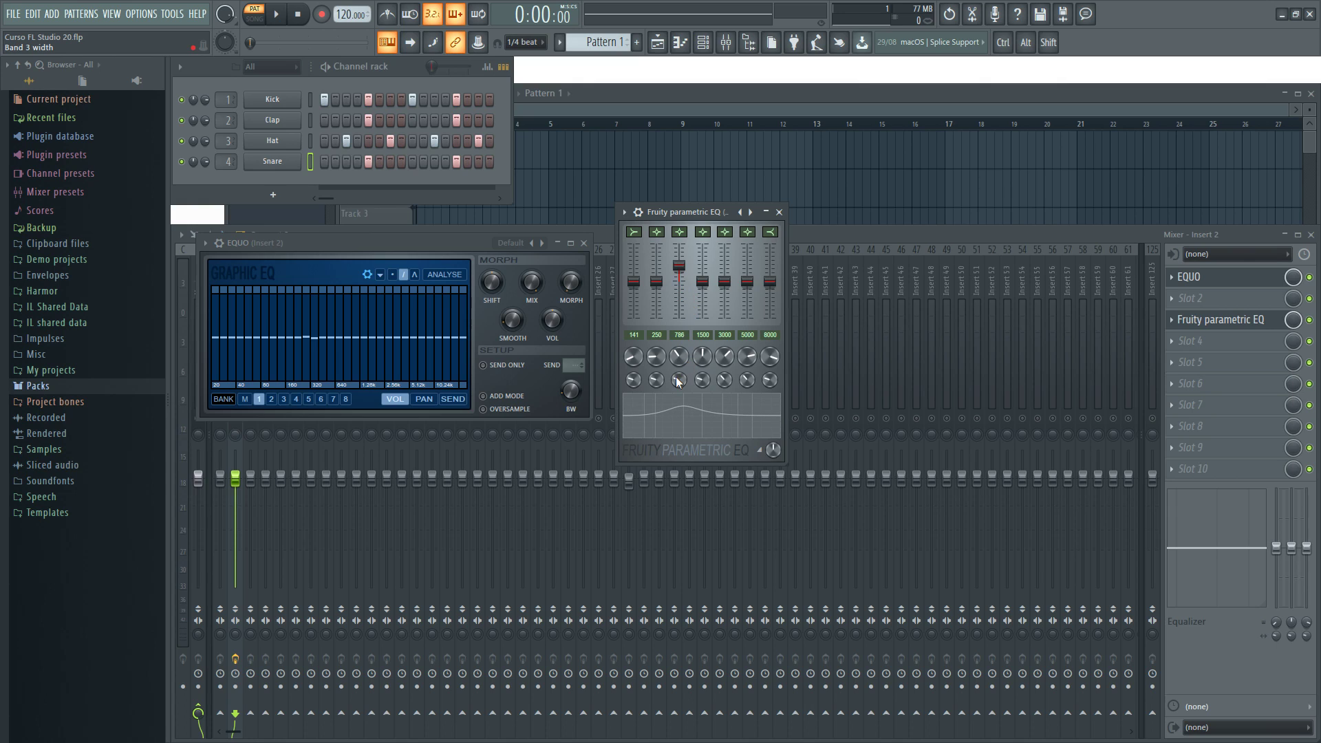
pyautogui.moveTo(679, 387); pyautogui.dragTo(679, 349)
pyautogui.moveTo(679, 356); pyautogui.dragTo(679, 358)
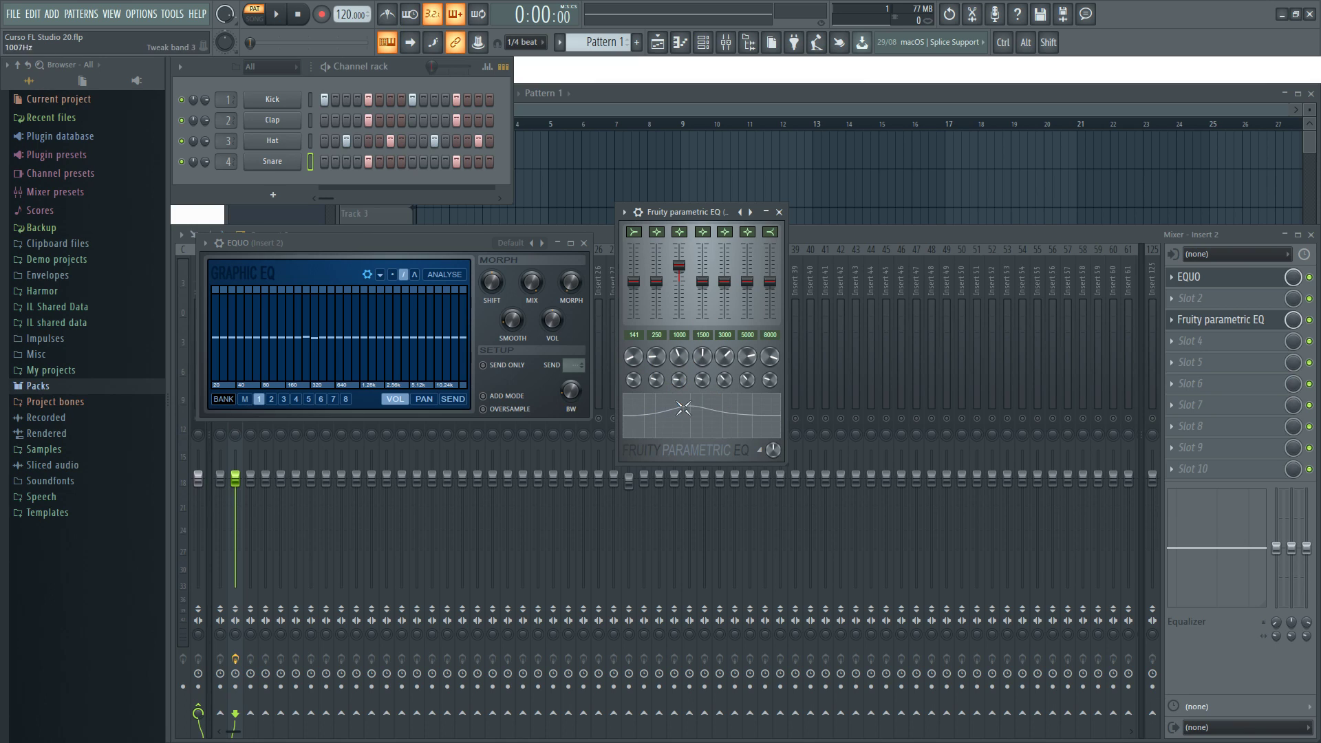
# Narrow band 3 of the parametric EQ to a thin spike, raise its level to 18 dB and audition it
pyautogui.moveTo(680, 382); pyautogui.dragTo(680, 358)
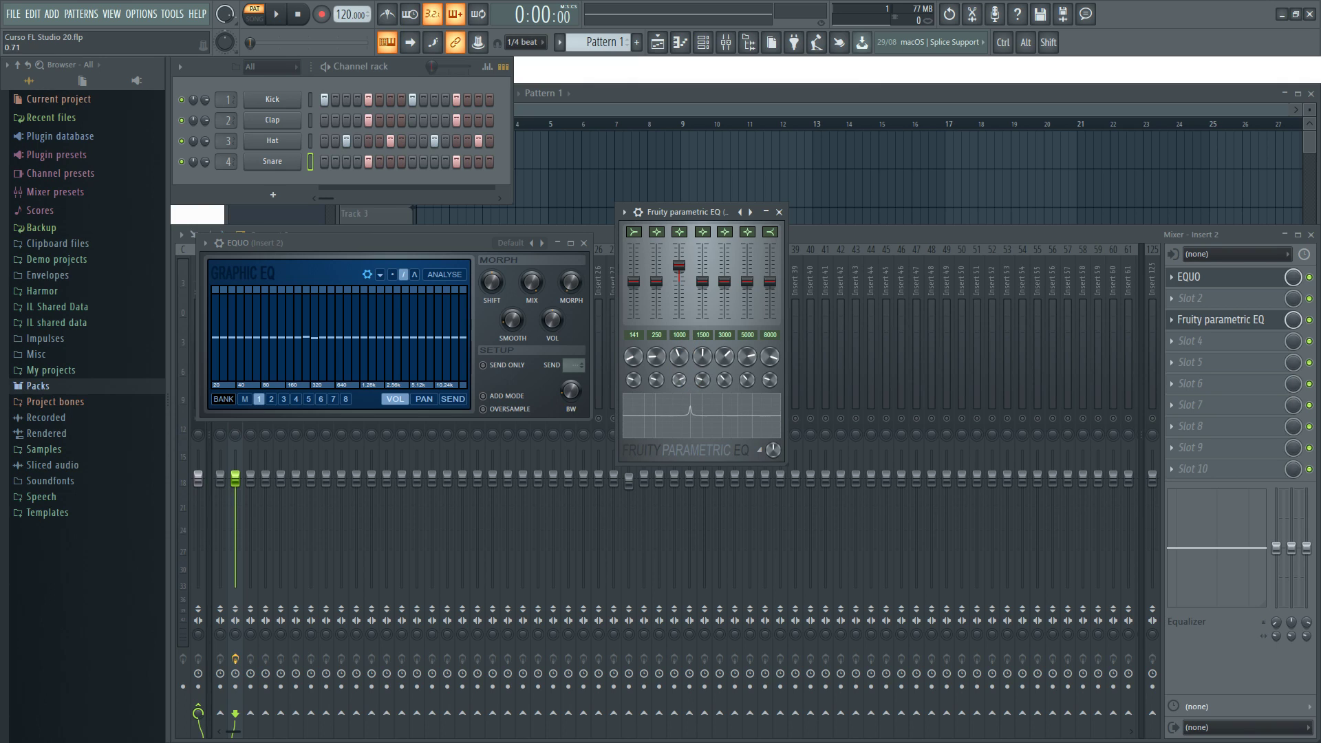
pyautogui.press('space')
pyautogui.moveTo(679, 265); pyautogui.dragTo(680, 246)
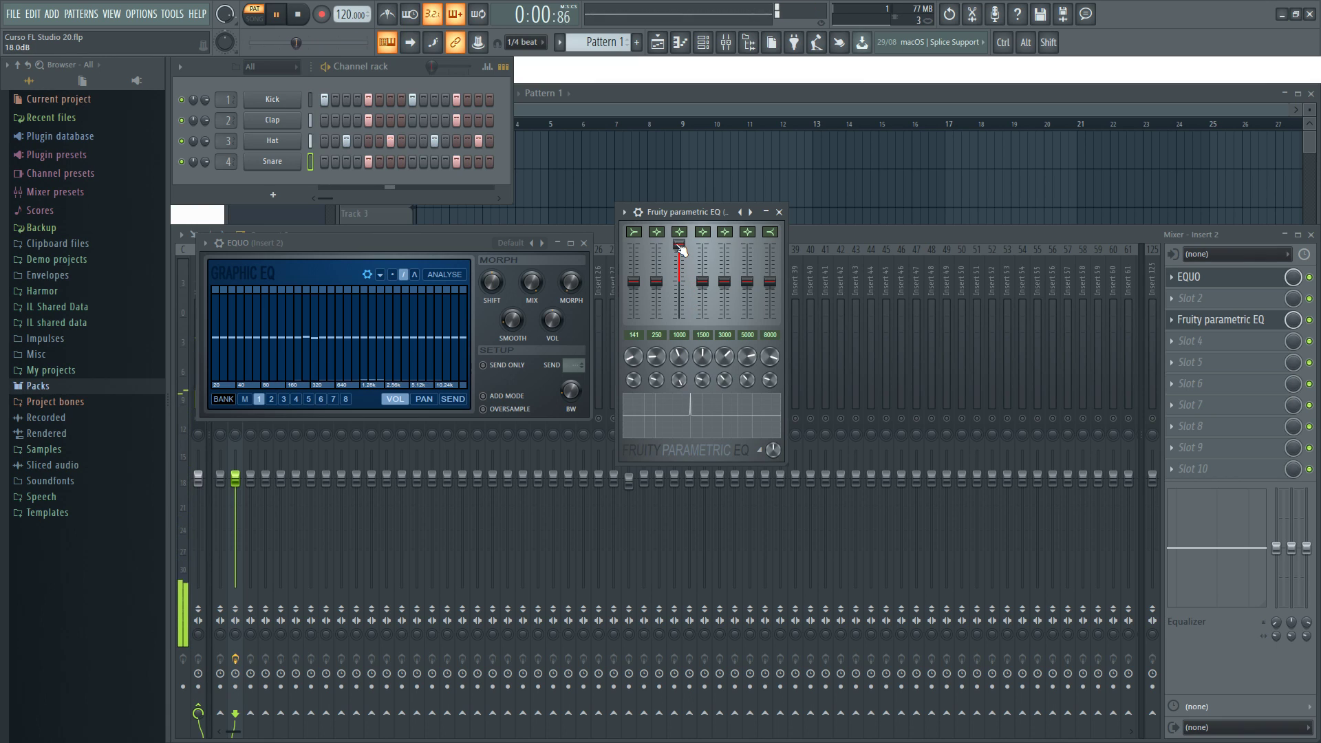
pyautogui.press('space')
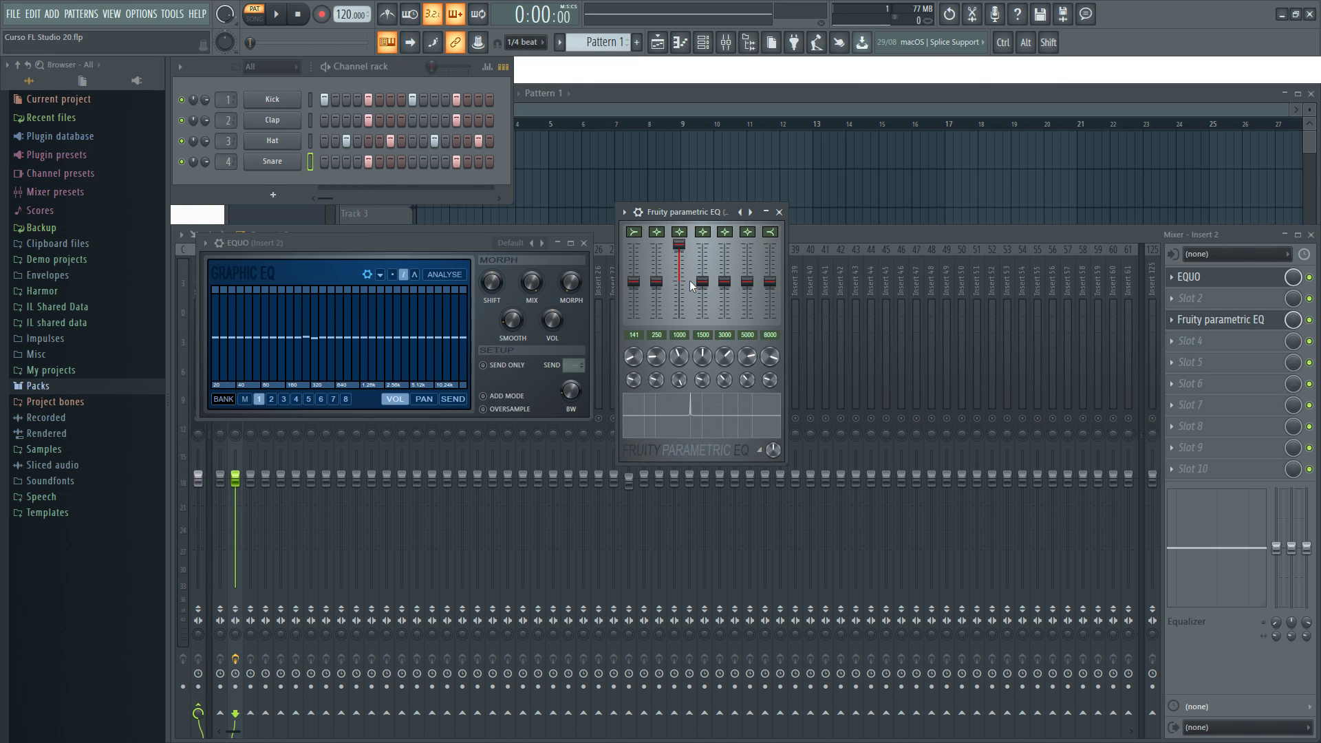
# Widen band 3 of the parametric EQ and narrow it to a moderate width, auditioning the pattern at each setting
pyautogui.press('space')
pyautogui.moveTo(681, 383); pyautogui.dragTo(679, 401)
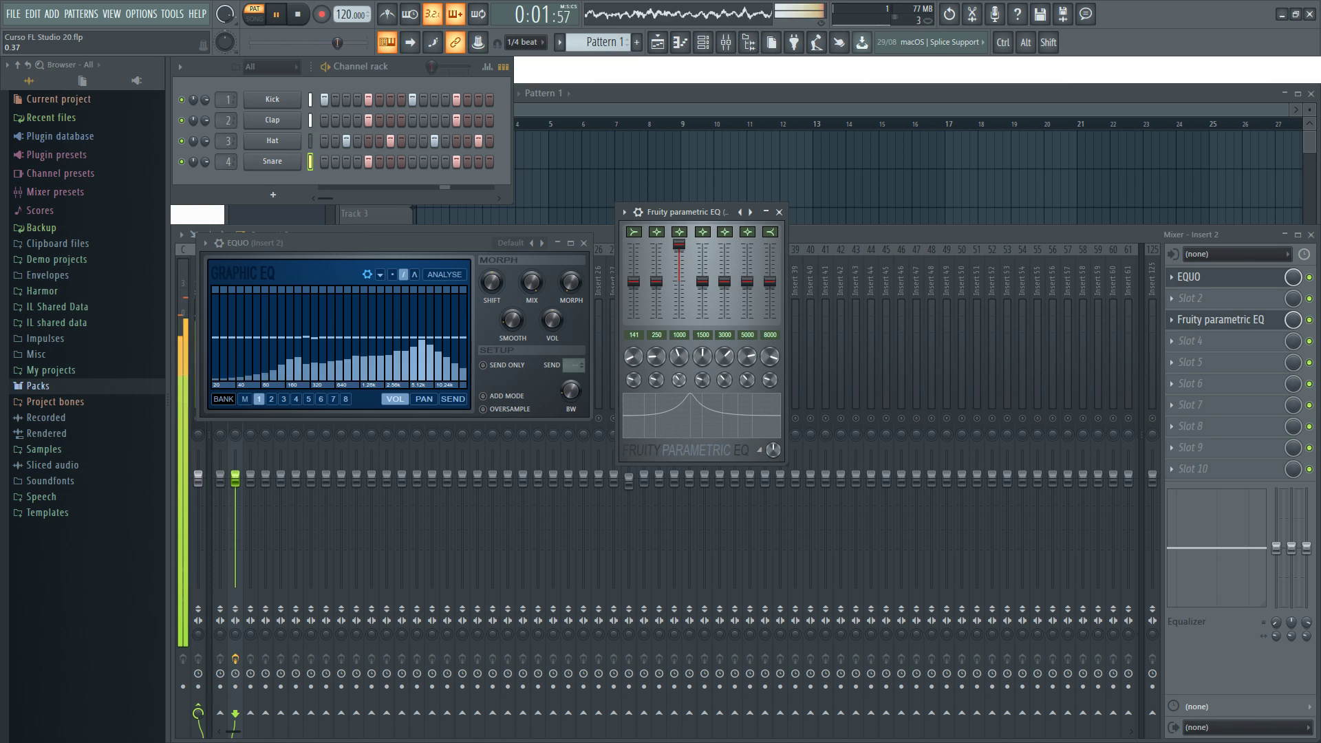
pyautogui.press('space')
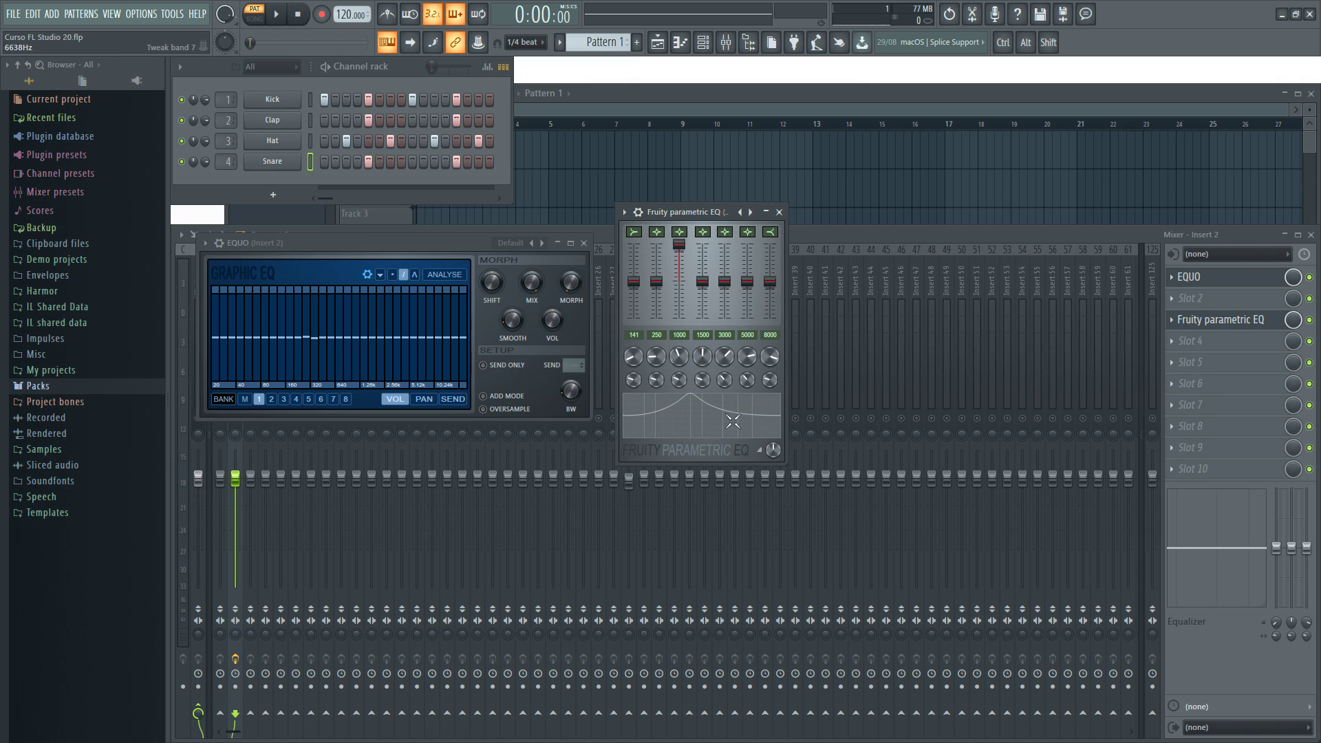
pyautogui.moveTo(679, 380); pyautogui.dragTo(679, 359)
pyautogui.press('space')
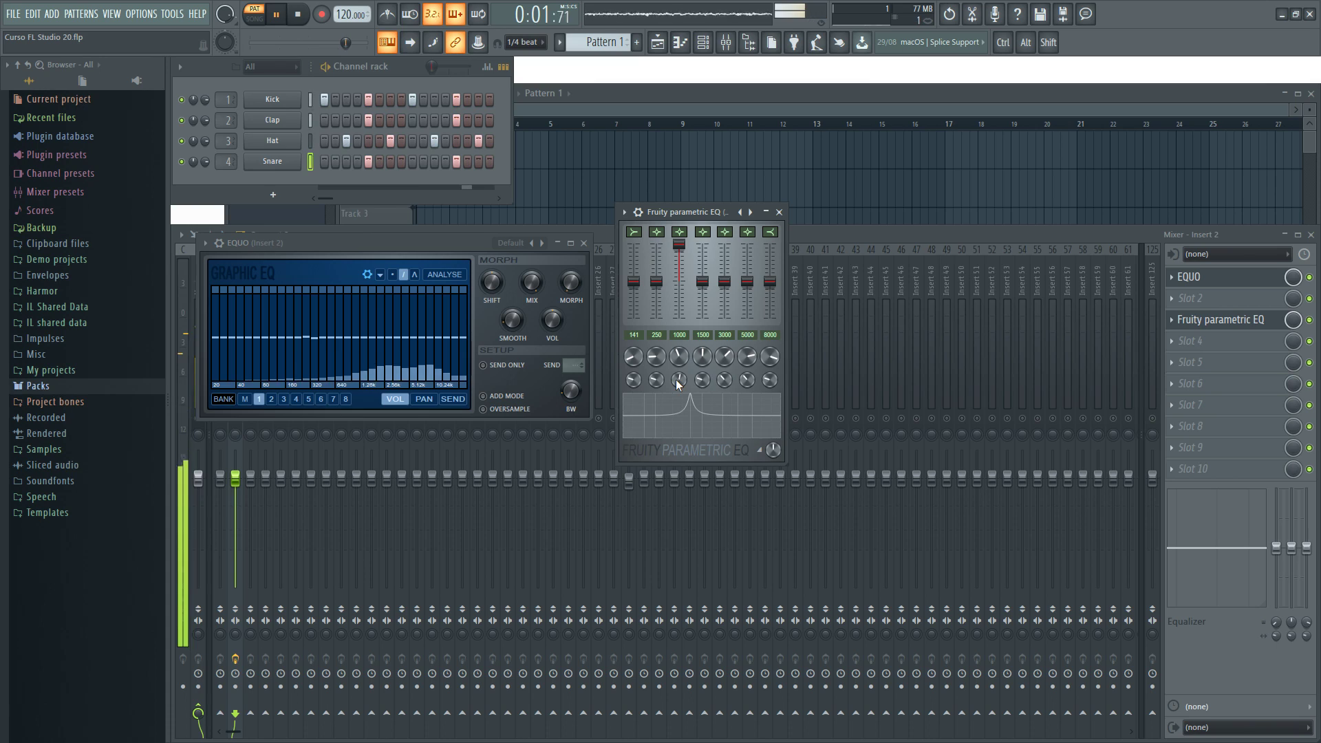
# Stop playback with band 3 of the Fruity Parametric EQ returned to a flat level, and close both equalizer windows
pyautogui.press('space')
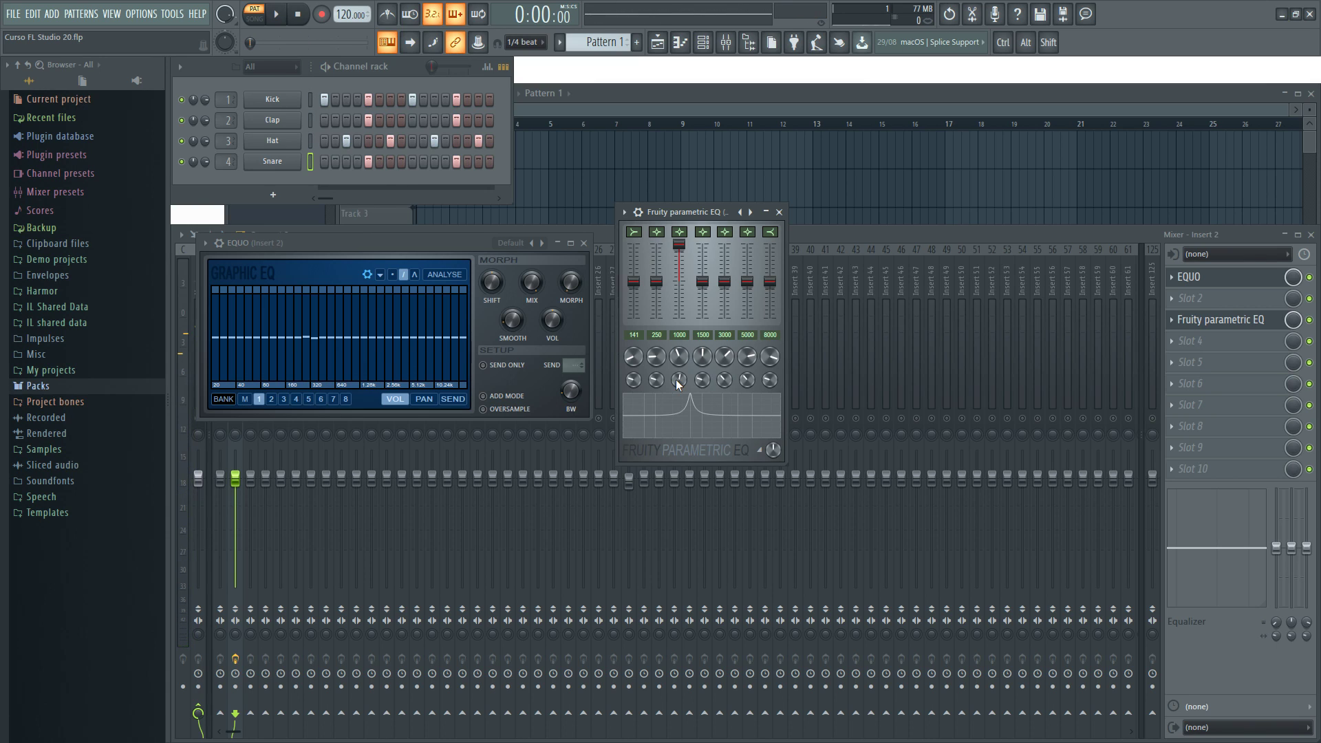
pyautogui.moveTo(678, 244); pyautogui.dragTo(680, 282)
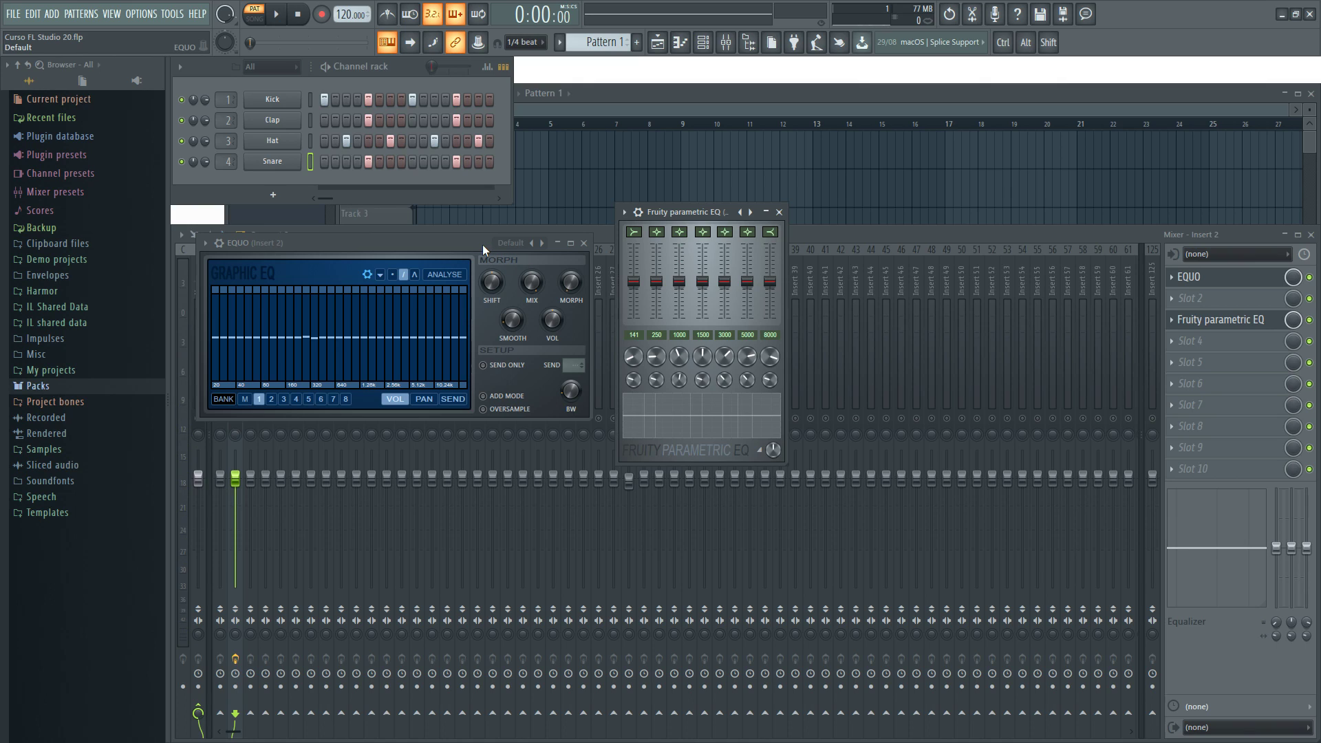
pyautogui.moveTo(695, 213); pyautogui.dragTo(735, 233)
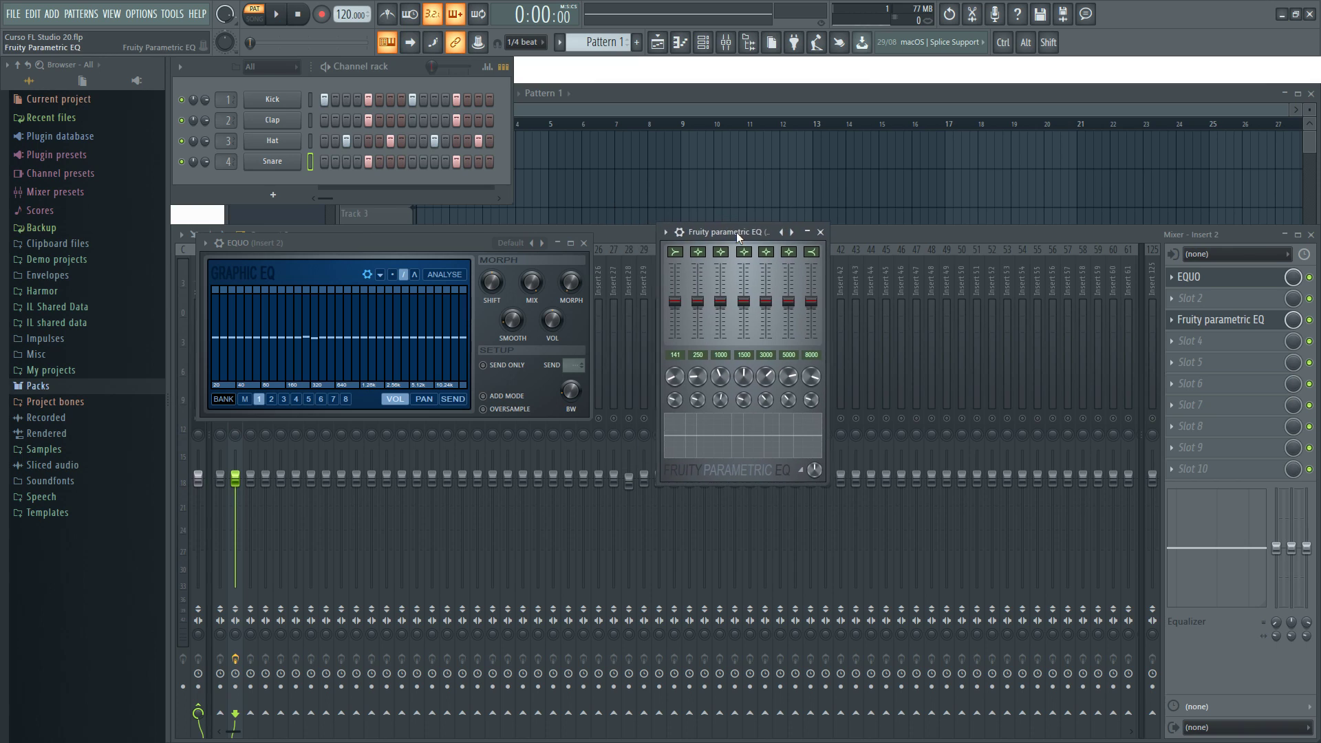
pyautogui.moveTo(478, 257); pyautogui.dragTo(532, 282)
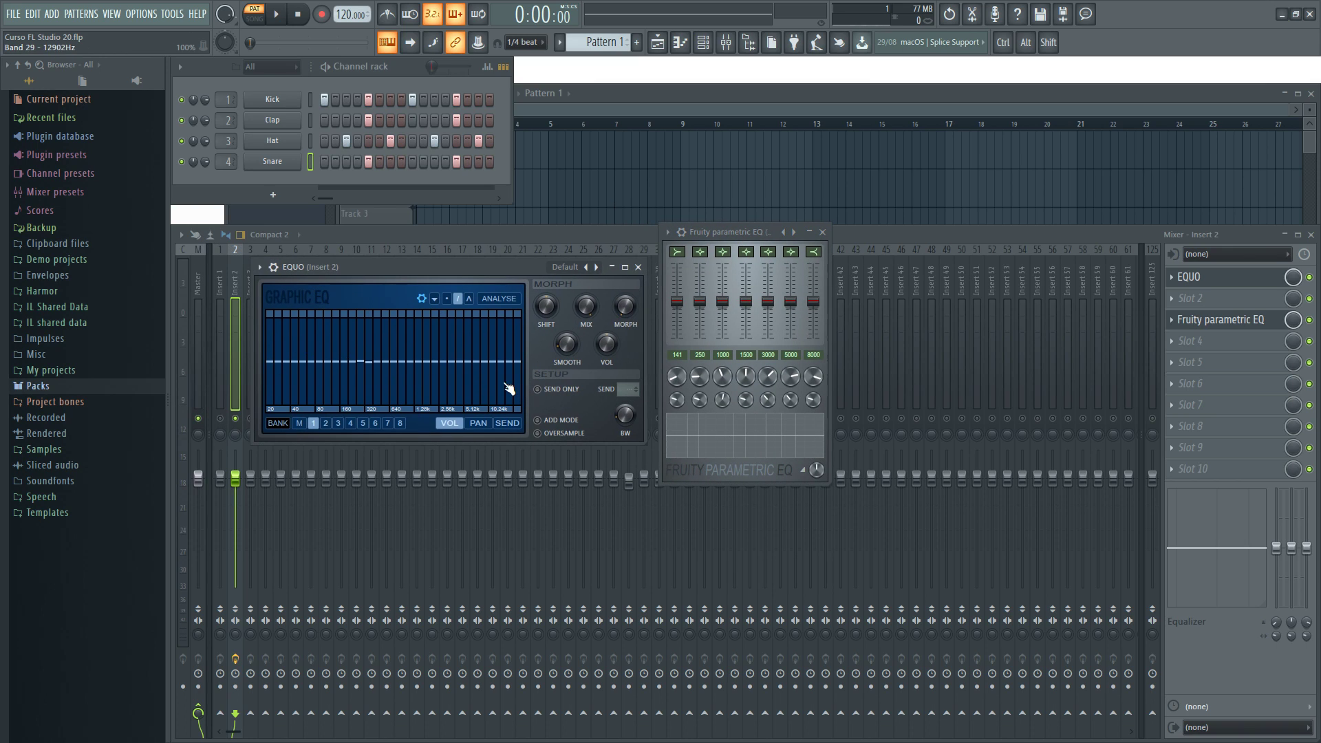
pyautogui.click(638, 267)
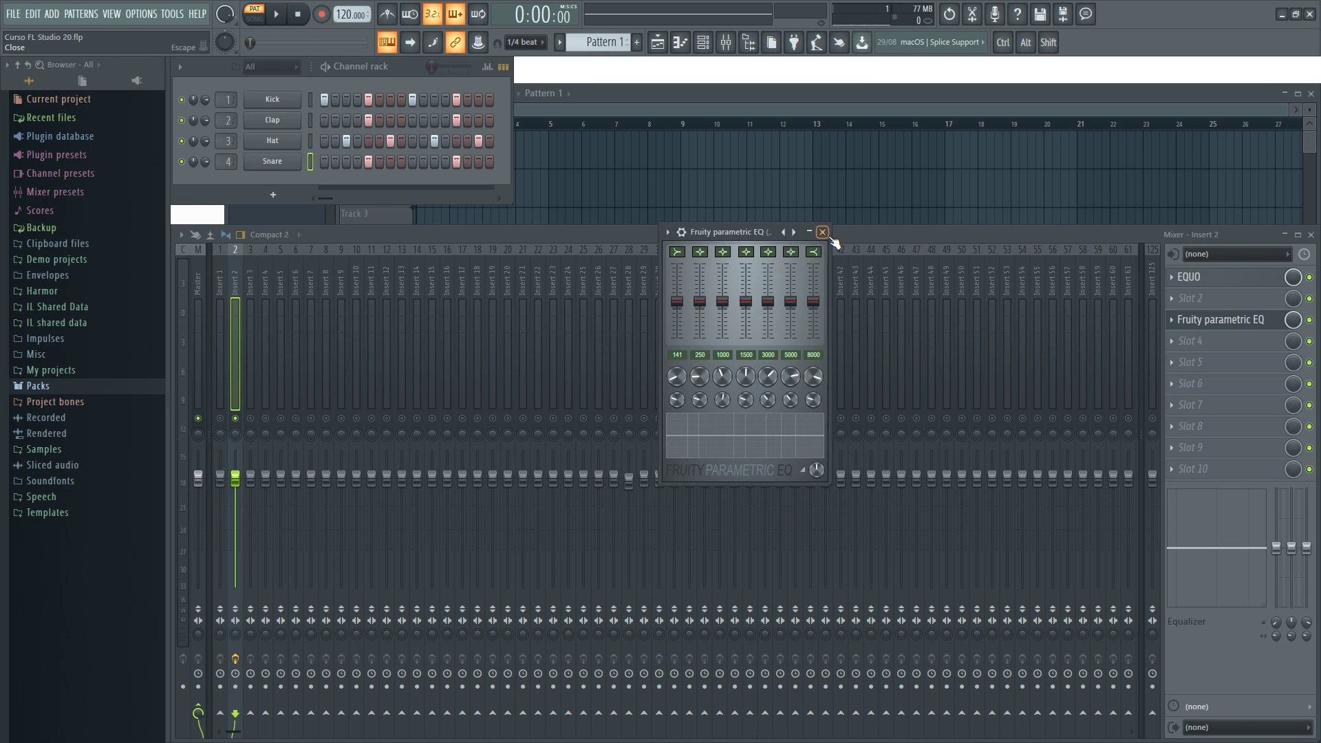
pyautogui.click(824, 234)
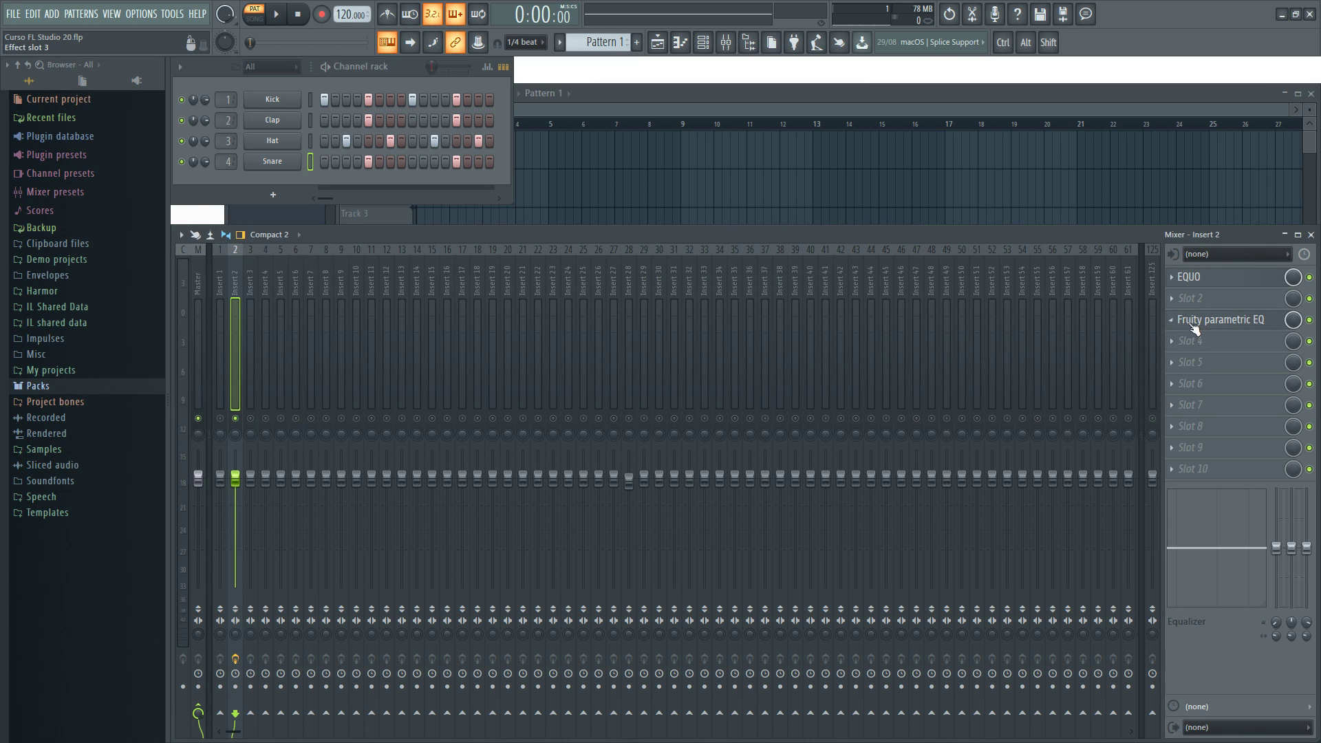
# Remove the EQUO and Fruity Parametric EQ effects from the slots of mixer track Insert 2
pyautogui.click(1174, 277)
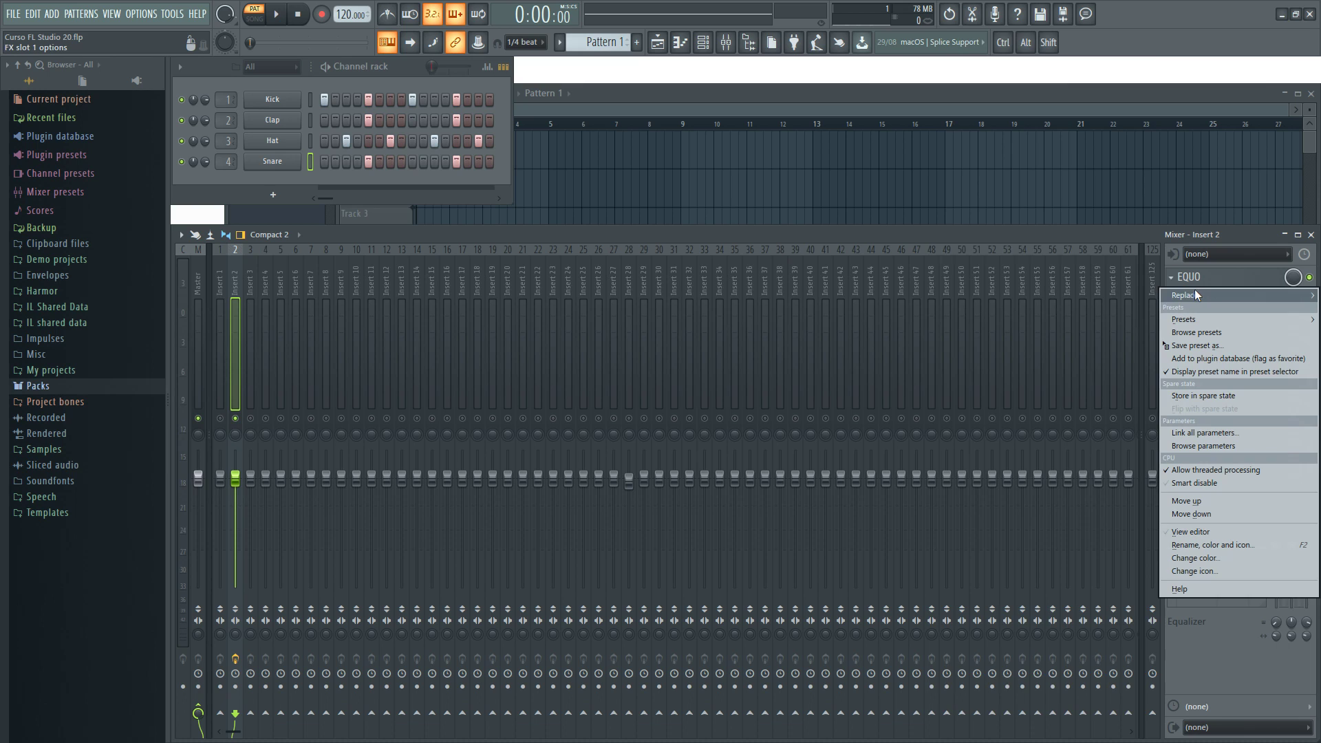
pyautogui.moveTo(1195, 294)
pyautogui.click(973, 43)
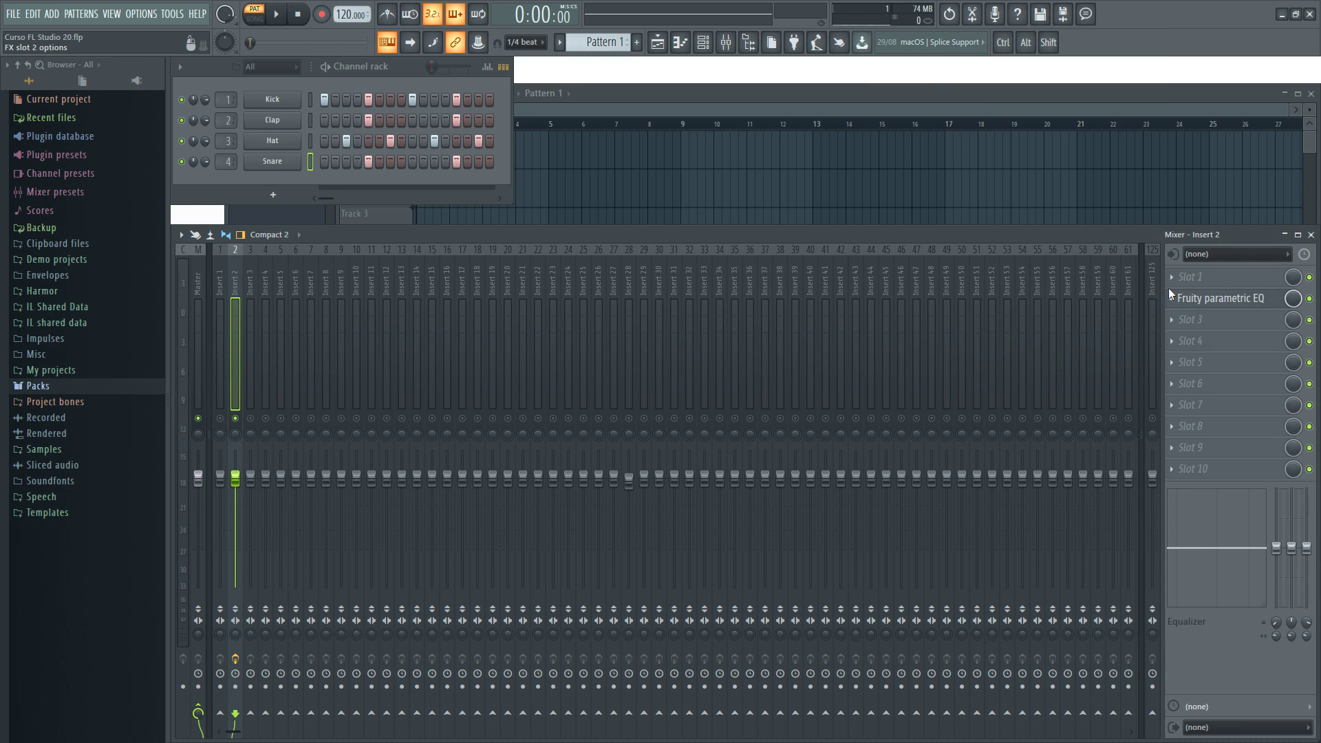
pyautogui.click(1173, 298)
pyautogui.moveTo(1181, 318)
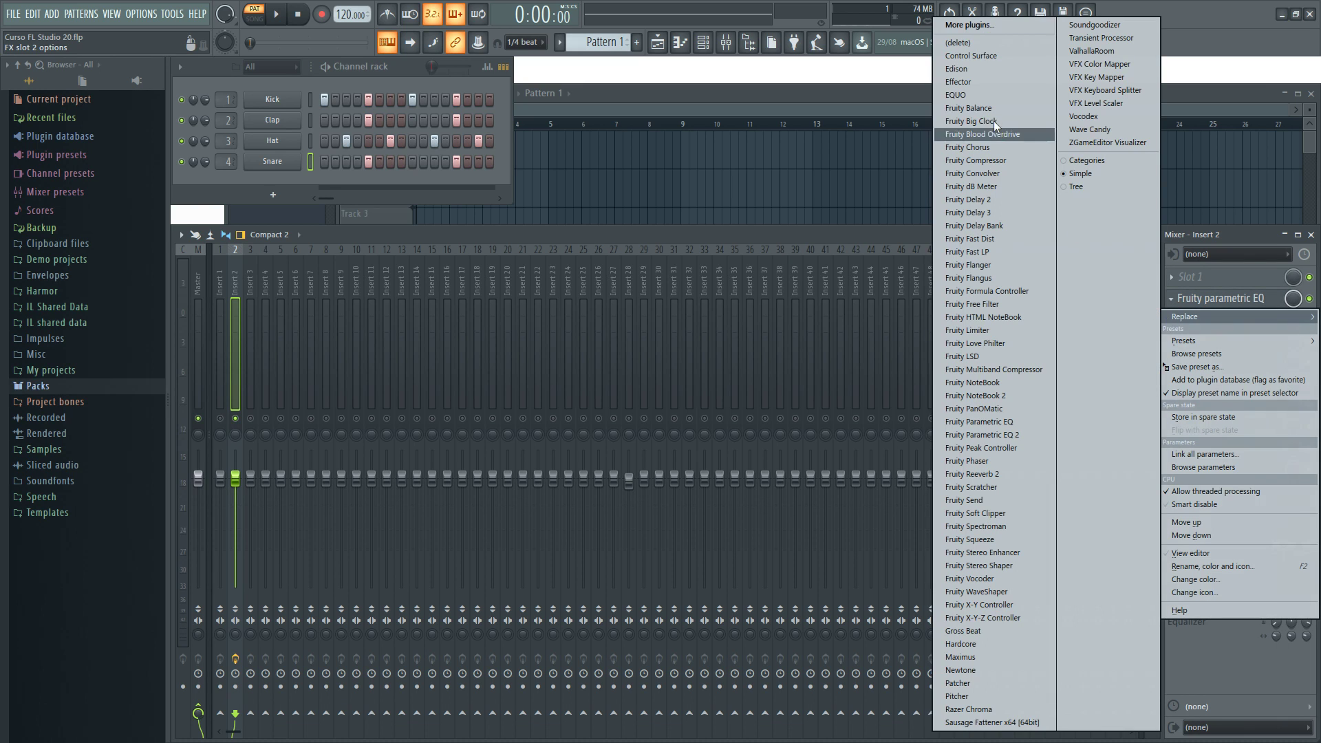
pyautogui.click(966, 44)
# Load Fruity Parametric EQ 2 into slot 1 of Insert 2, then enlarge and reposition its window
pyautogui.click(1171, 277)
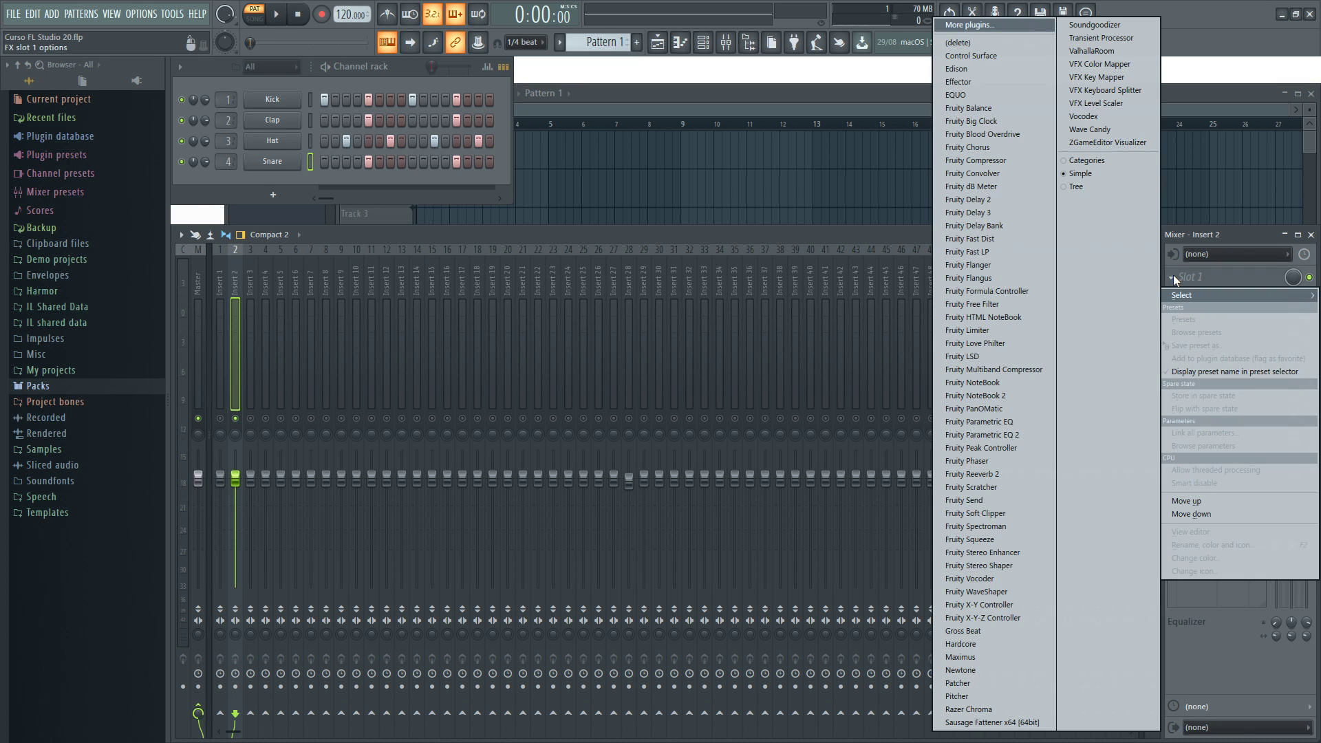
pyautogui.click(1013, 436)
pyautogui.moveTo(543, 259); pyautogui.dragTo(570, 138)
pyautogui.moveTo(738, 362); pyautogui.dragTo(1060, 609)
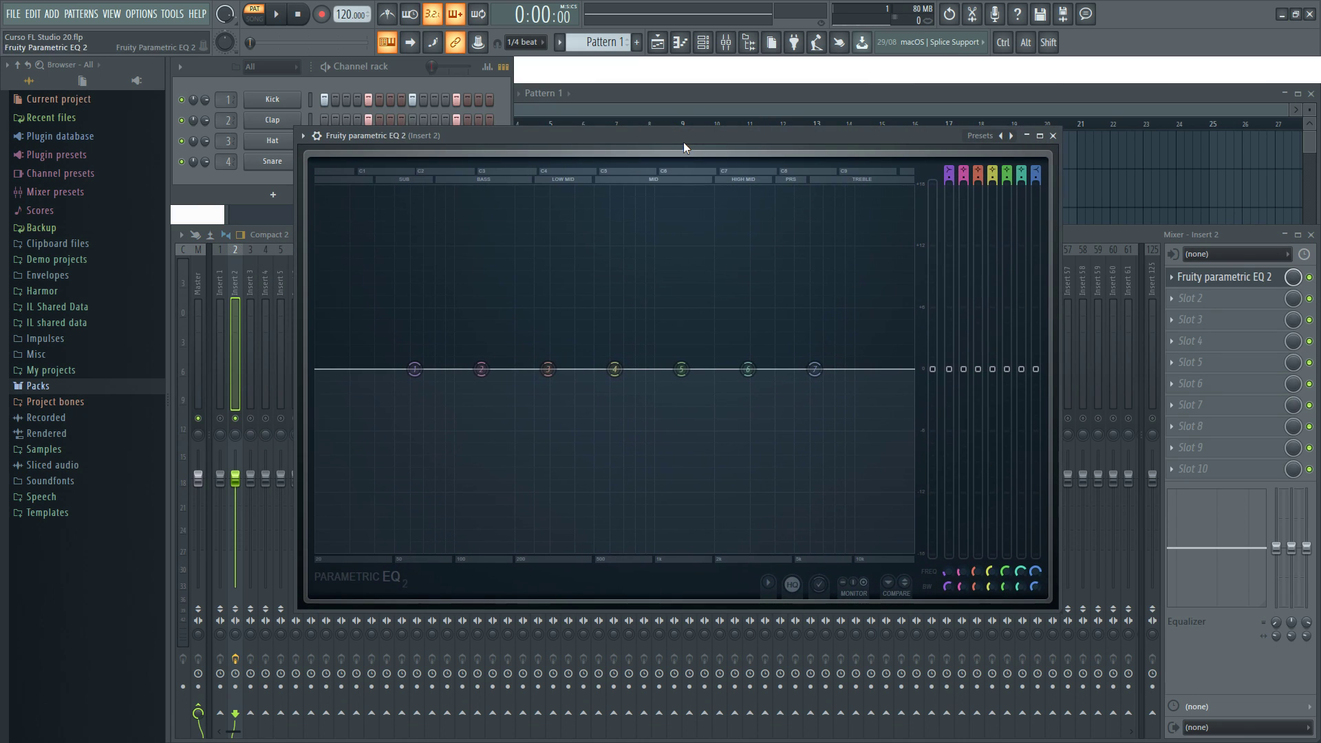
pyautogui.moveTo(672, 135); pyautogui.dragTo(612, 139)
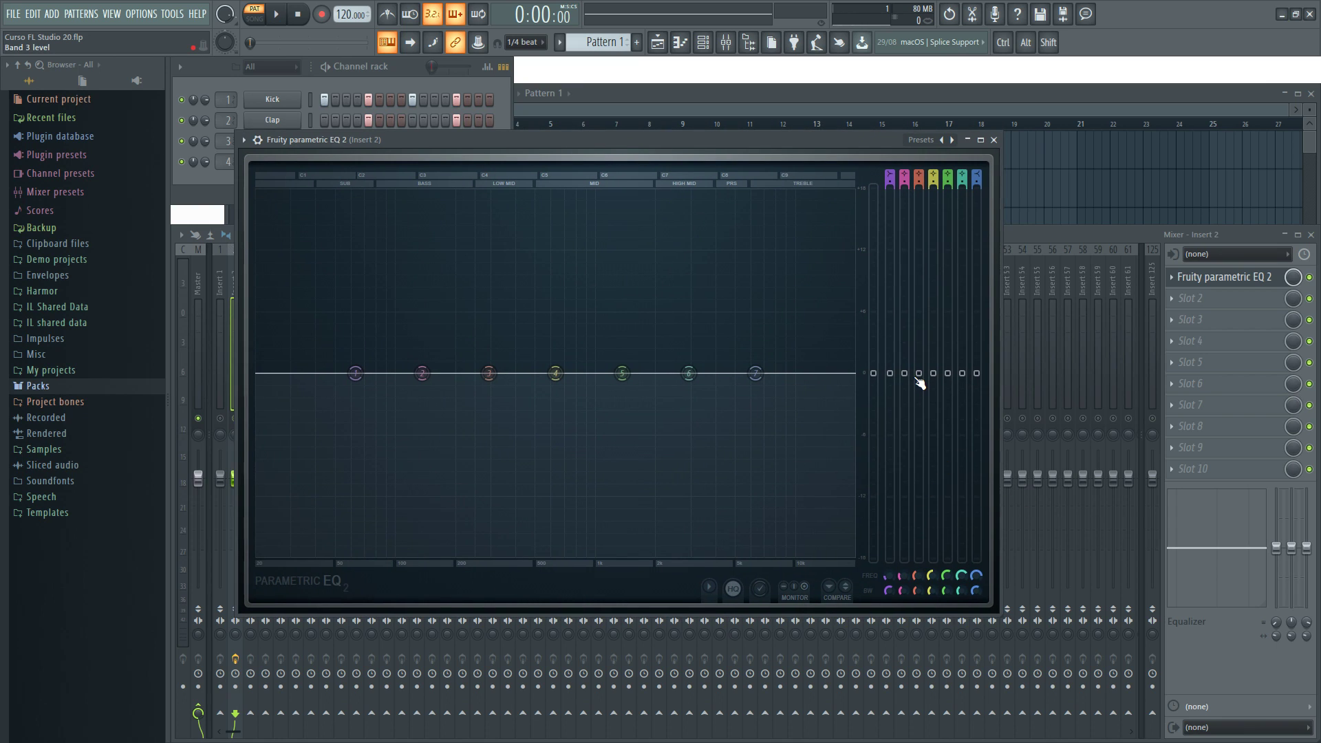
# Cut band 3 of Parametric EQ 2, set it to about 374 Hz and 15% width, and return its level to 0 dB
pyautogui.moveTo(919, 374); pyautogui.dragTo(919, 425)
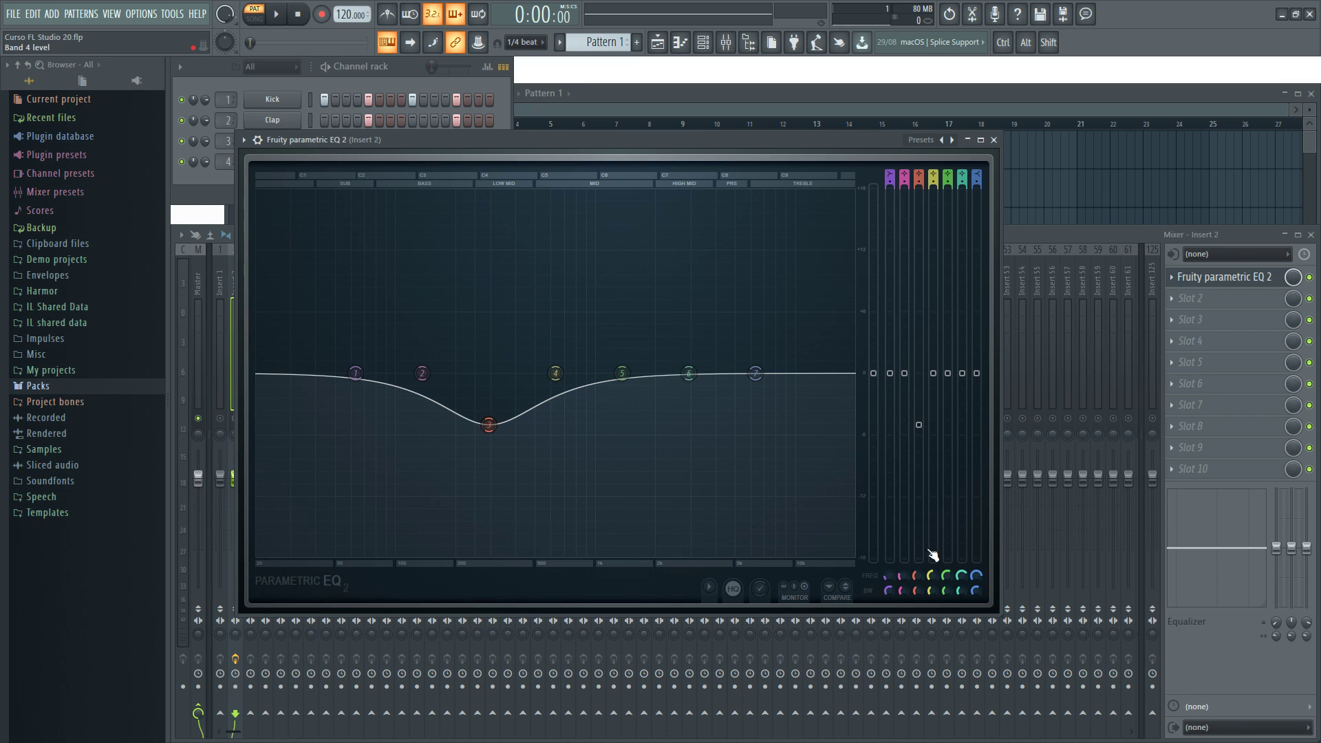
pyautogui.moveTo(919, 584)
pyautogui.mouseDown()
pyautogui.moveTo(919, 602)
pyautogui.moveTo(916, 520)
pyautogui.moveTo(917, 619)
pyautogui.moveTo(917, 557)
pyautogui.moveTo(917, 586)
pyautogui.mouseUp()
pyautogui.keyDown('alt'); pyautogui.click(918, 424); pyautogui.keyUp('alt')
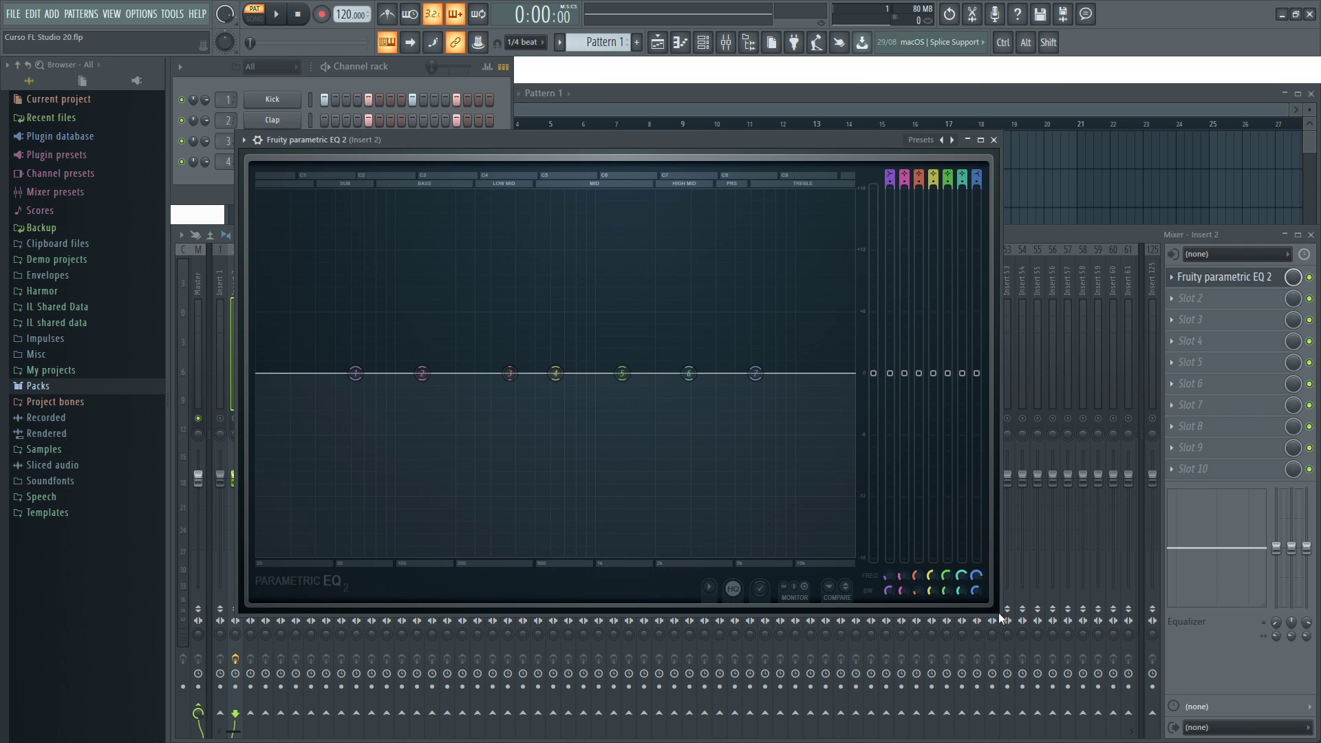
# Enlarge the Parametric EQ 2 window further and play the pattern repeatedly to examine the track's frequency spectrum
pyautogui.moveTo(1000, 612); pyautogui.dragTo(1124, 685)
pyautogui.moveTo(690, 136); pyautogui.dragTo(679, 129)
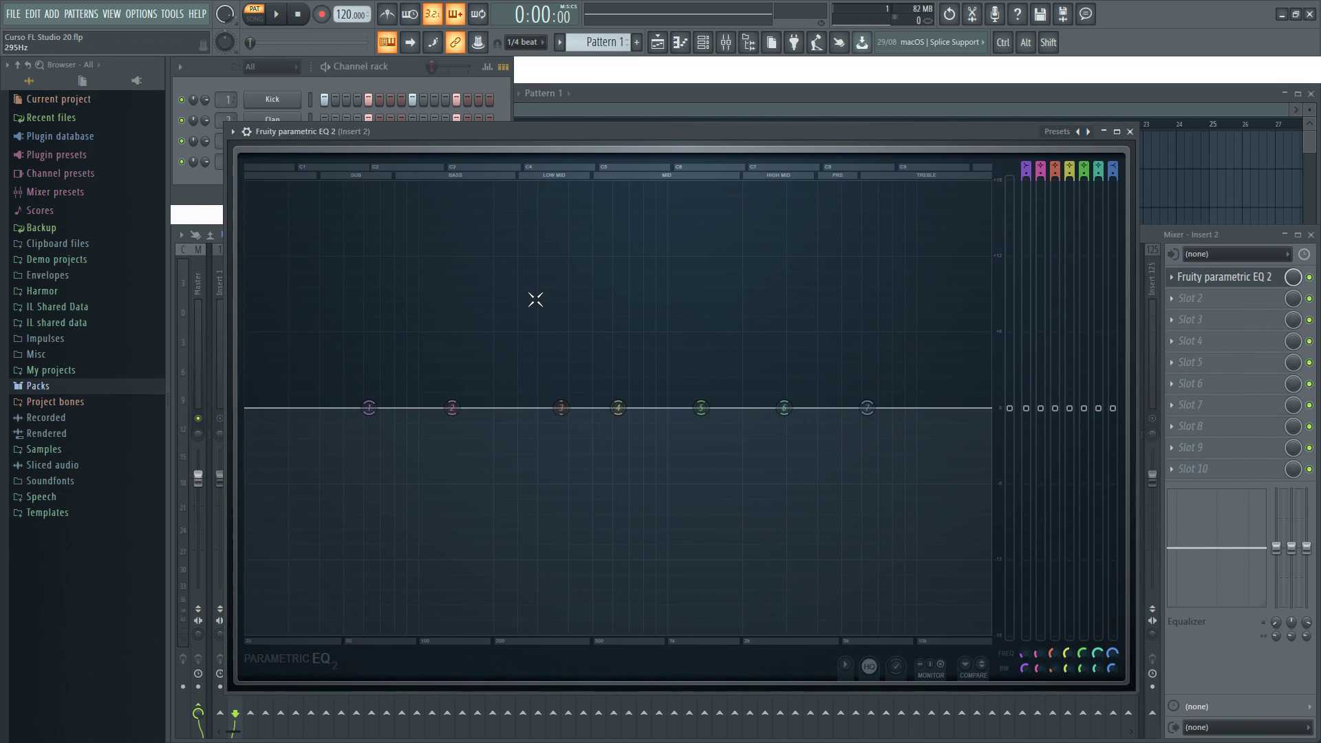
pyautogui.press('space')
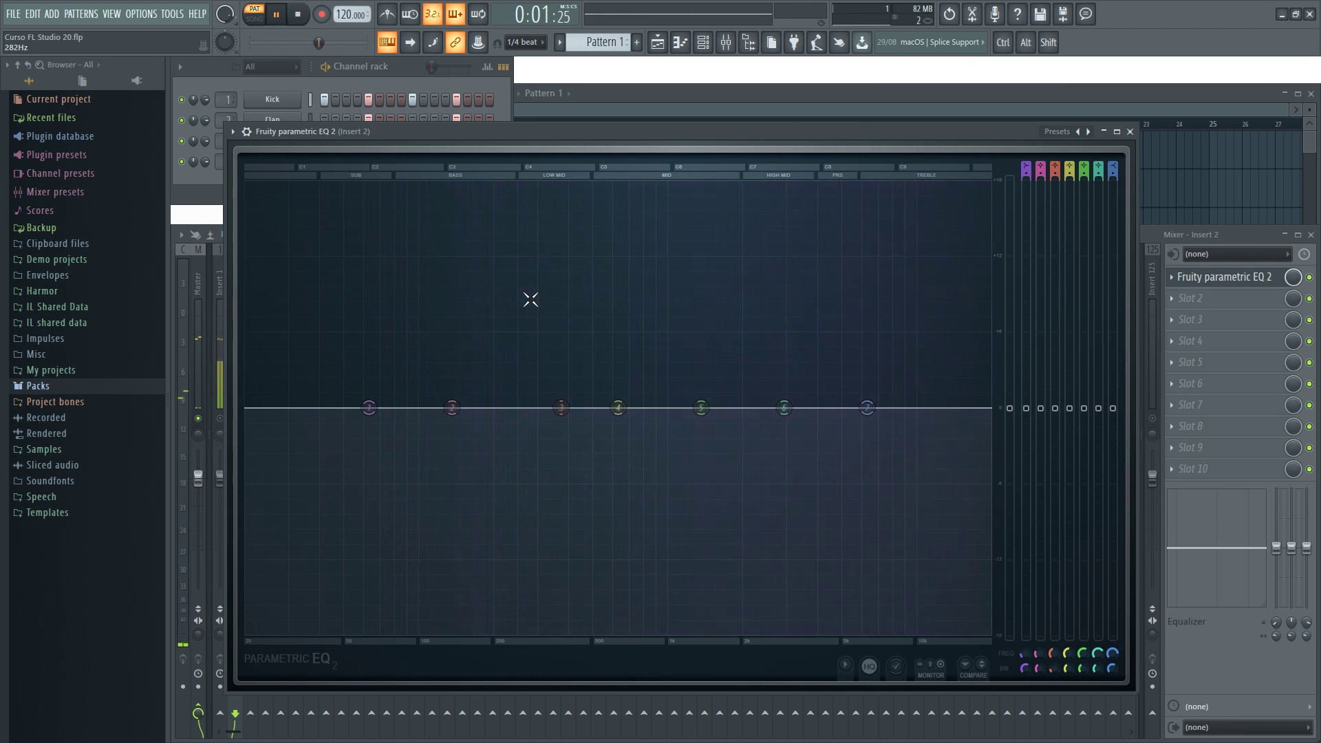
pyautogui.press('space')
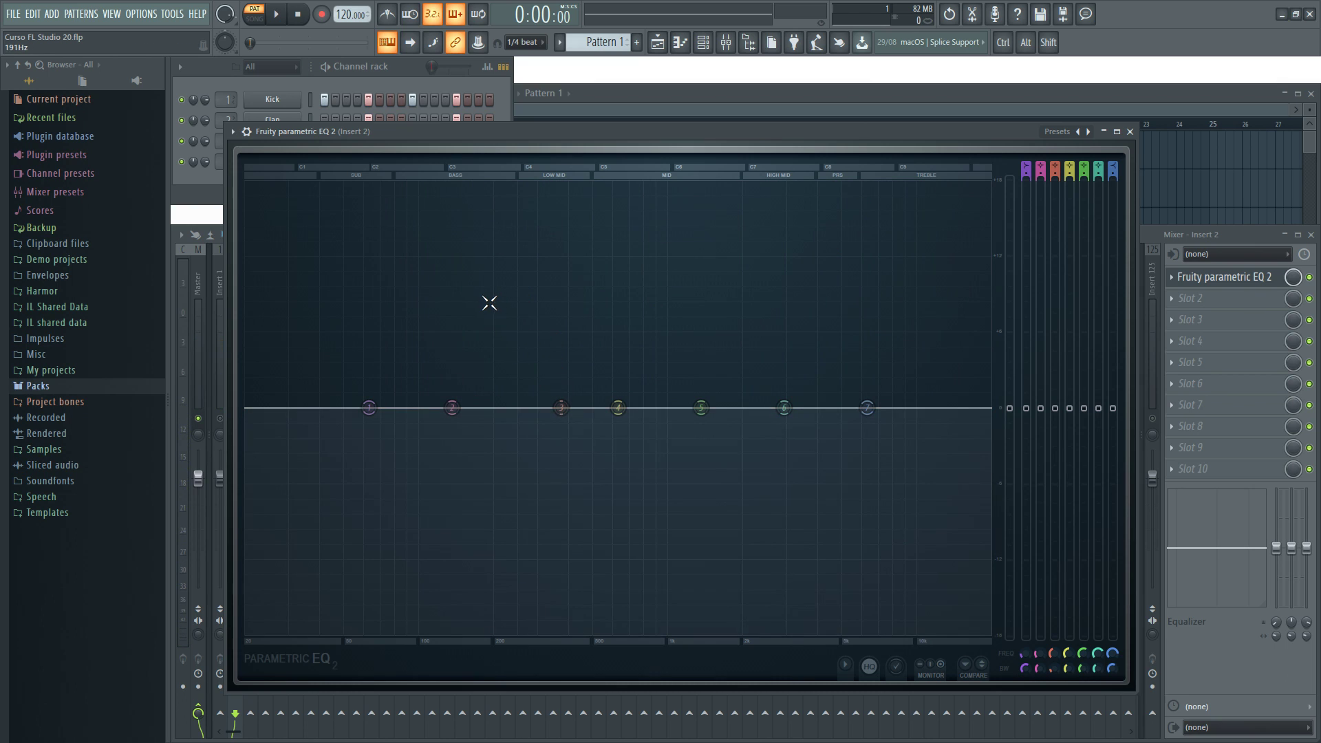
pyautogui.press('space')
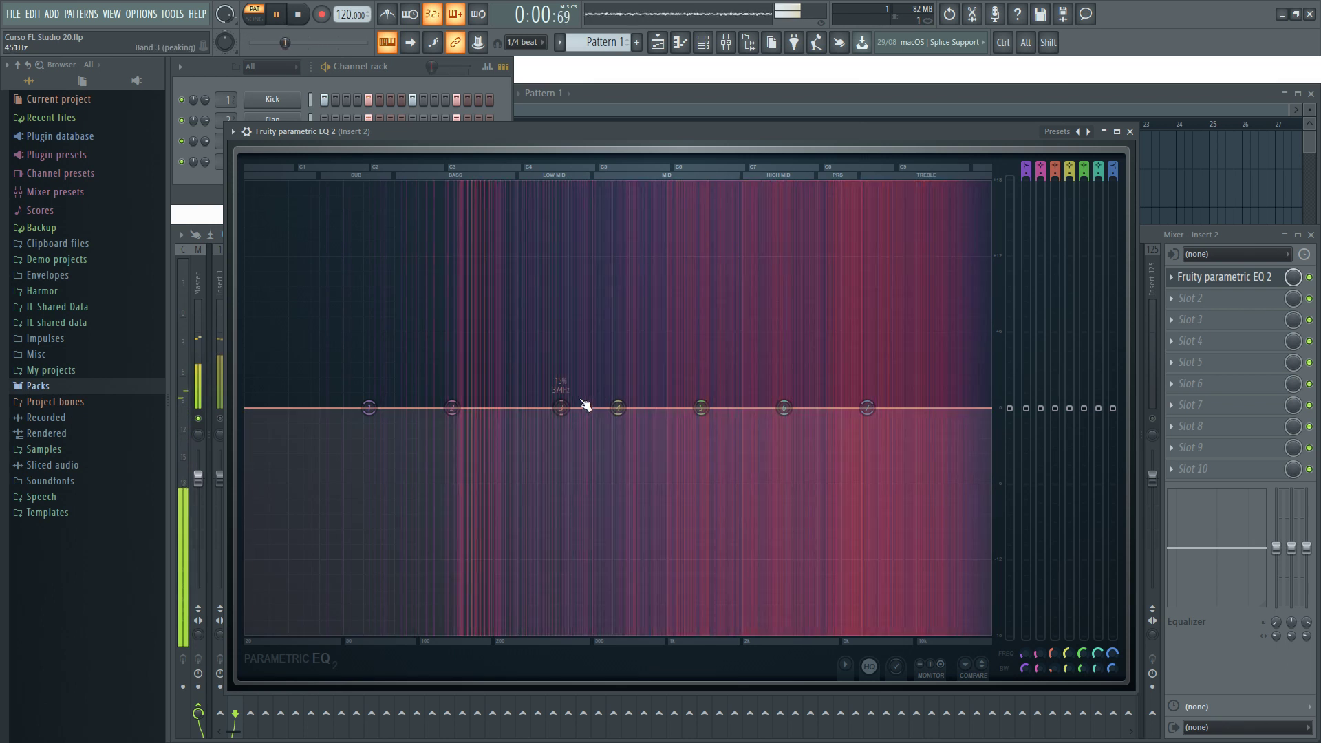
pyautogui.press('space')
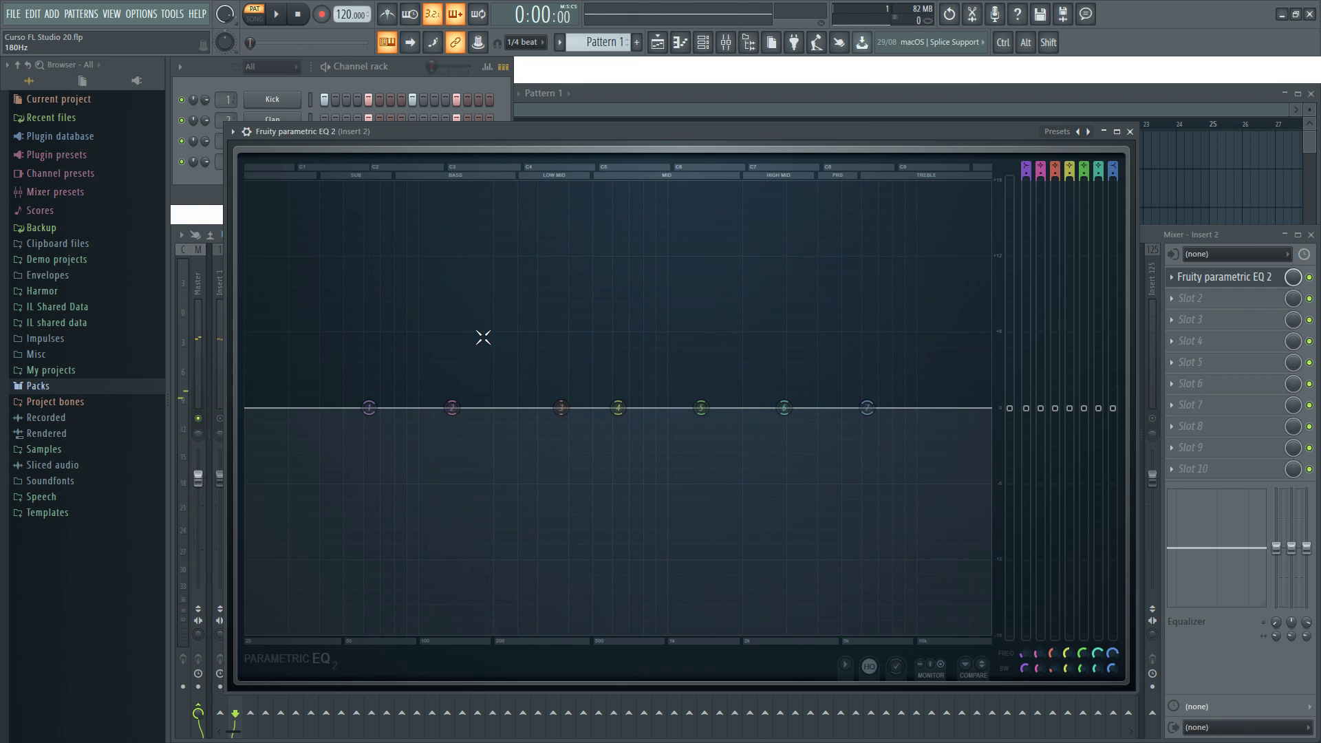
pyautogui.press('space')
pyautogui.press('space')
pyautogui.press('space')
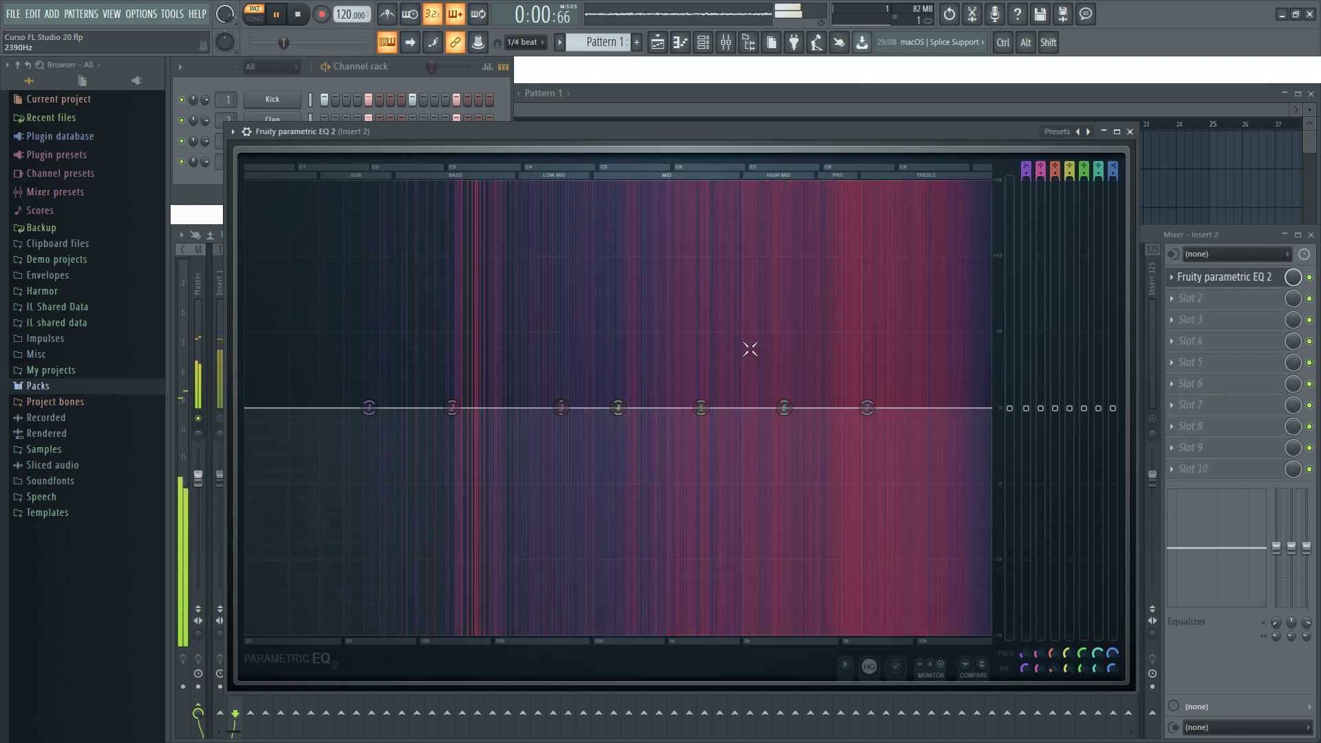
pyautogui.press('space')
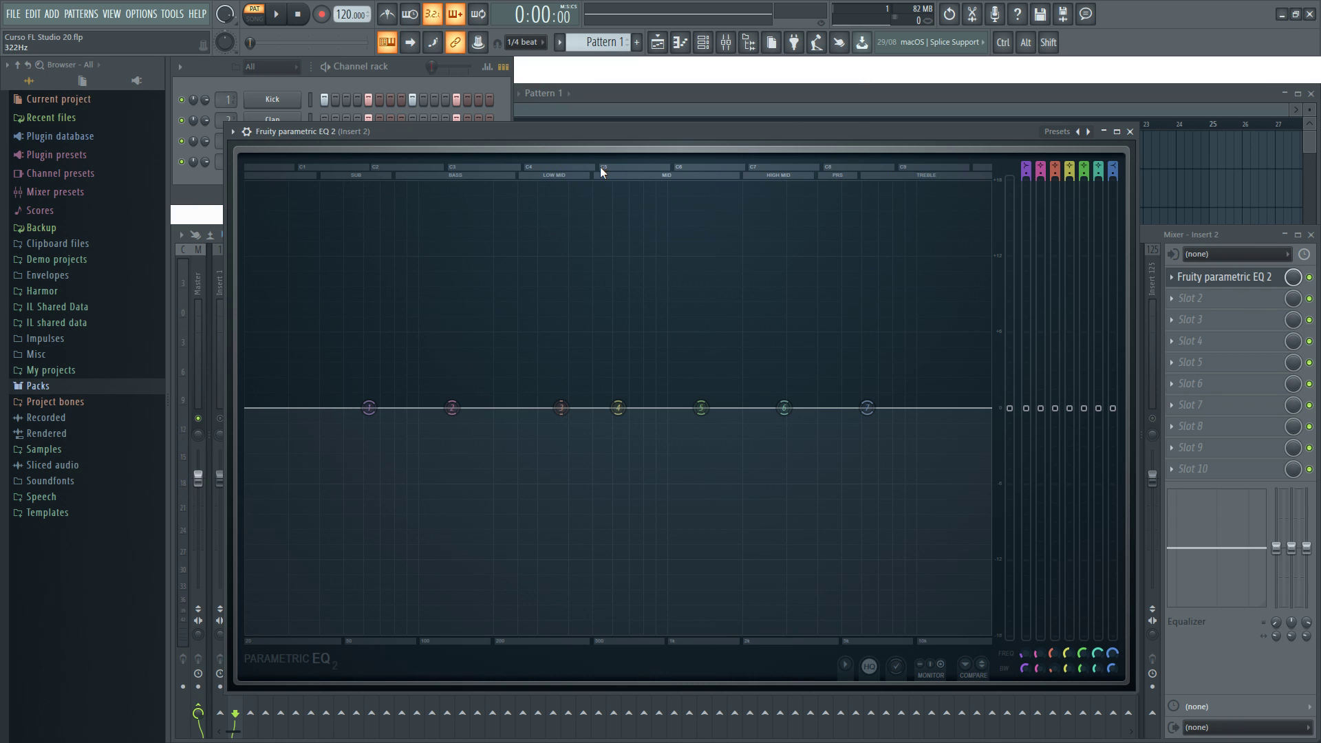
# Boost band 4 of Parametric EQ 2 to about 5 dB, auditioning the pattern before and after the change
pyautogui.press('space')
pyautogui.press('space')
pyautogui.moveTo(619, 408); pyautogui.dragTo(623, 347)
pyautogui.press('space')
pyautogui.press('space')
# Narrow and widen band 4 of Parametric EQ 2, auditioning the pattern at different widths
pyautogui.scroll(-3, 551, 257)
pyautogui.scroll(10, 552, 256)
pyautogui.press('space')
pyautogui.scroll(-5, 476, 256)
pyautogui.press('space')
pyautogui.press('space')
# Try several more widths on band 4, leave it fairly narrow, and lower its boost to about 2 dB
pyautogui.scroll(-3, 625, 337)
pyautogui.scroll(8, 625, 337)
pyautogui.scroll(-3, 624, 337)
pyautogui.scroll(4, 625, 337)
pyautogui.scroll(-6, 625, 337)
pyautogui.scroll(3, 625, 337)
pyautogui.moveTo(627, 339); pyautogui.dragTo(626, 383)
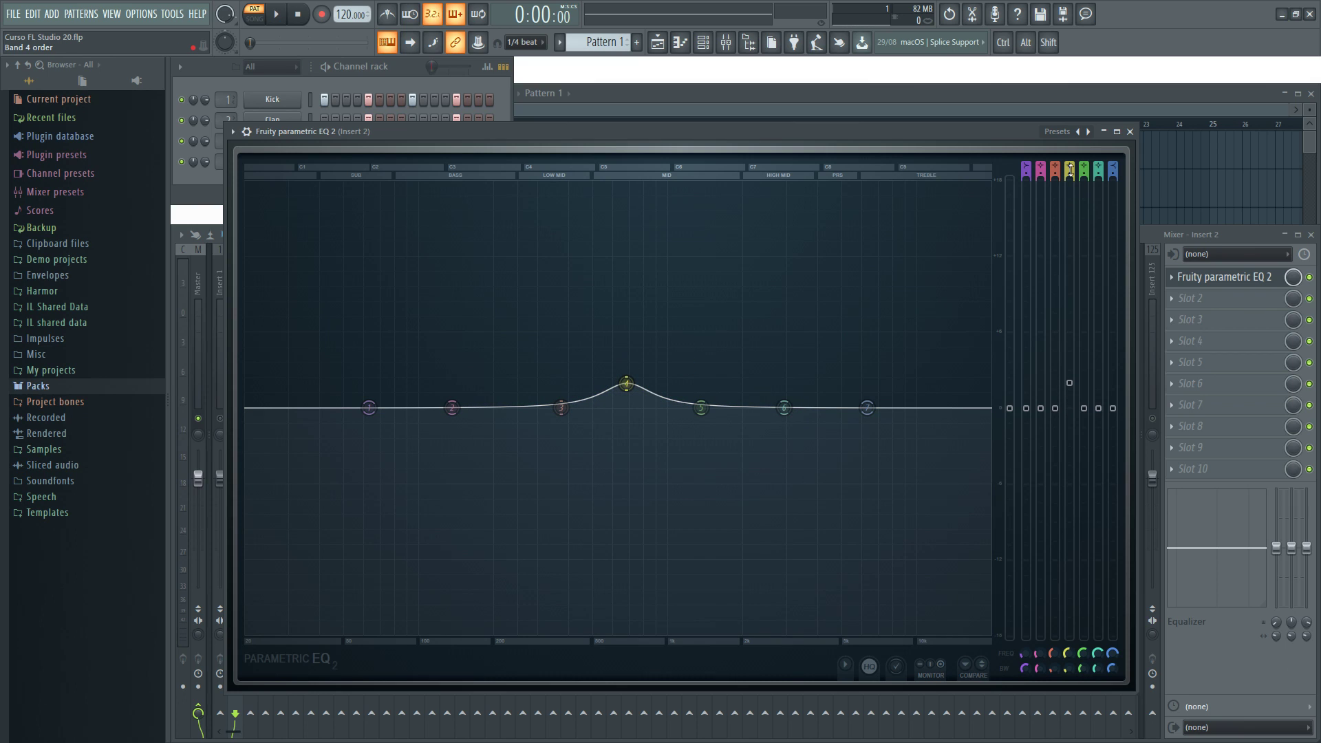
# Raise band 4 to about 15 dB at 571 Hz and switch its filter order from Gentle 8 to Steep 8
pyautogui.moveTo(626, 382); pyautogui.dragTo(619, 302)
pyautogui.moveTo(1069, 172)
pyautogui.mouseDown()
pyautogui.moveTo(1069, 158)
pyautogui.moveTo(1069, 172)
pyautogui.mouseUp()
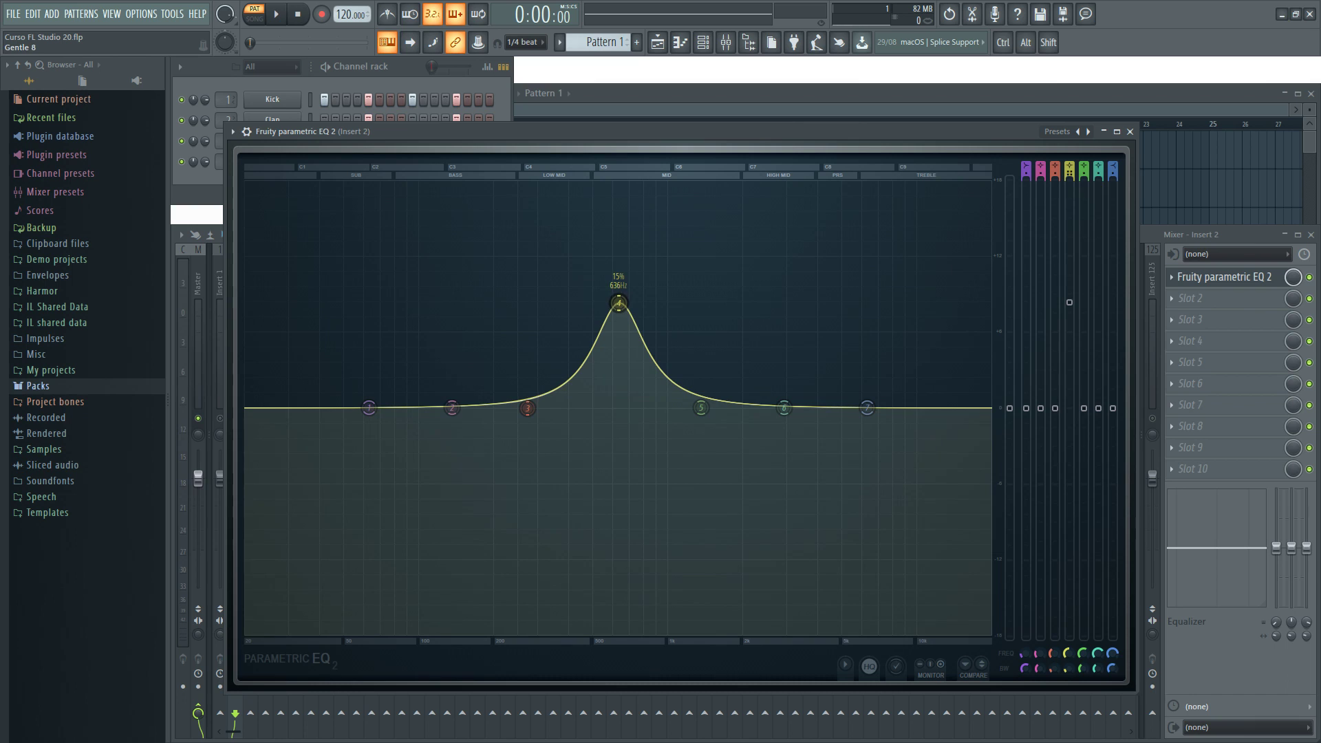
pyautogui.moveTo(618, 303); pyautogui.dragTo(607, 217)
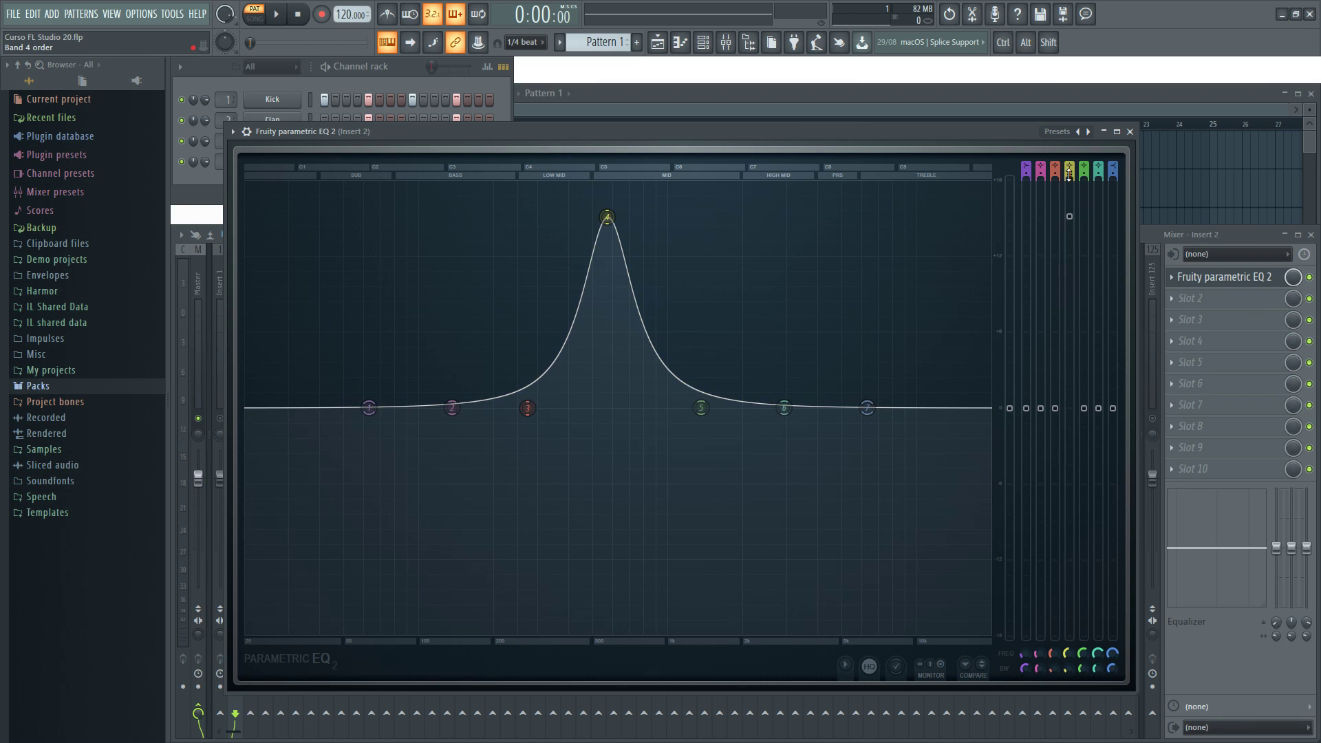
pyautogui.scroll(4, 1069, 174)
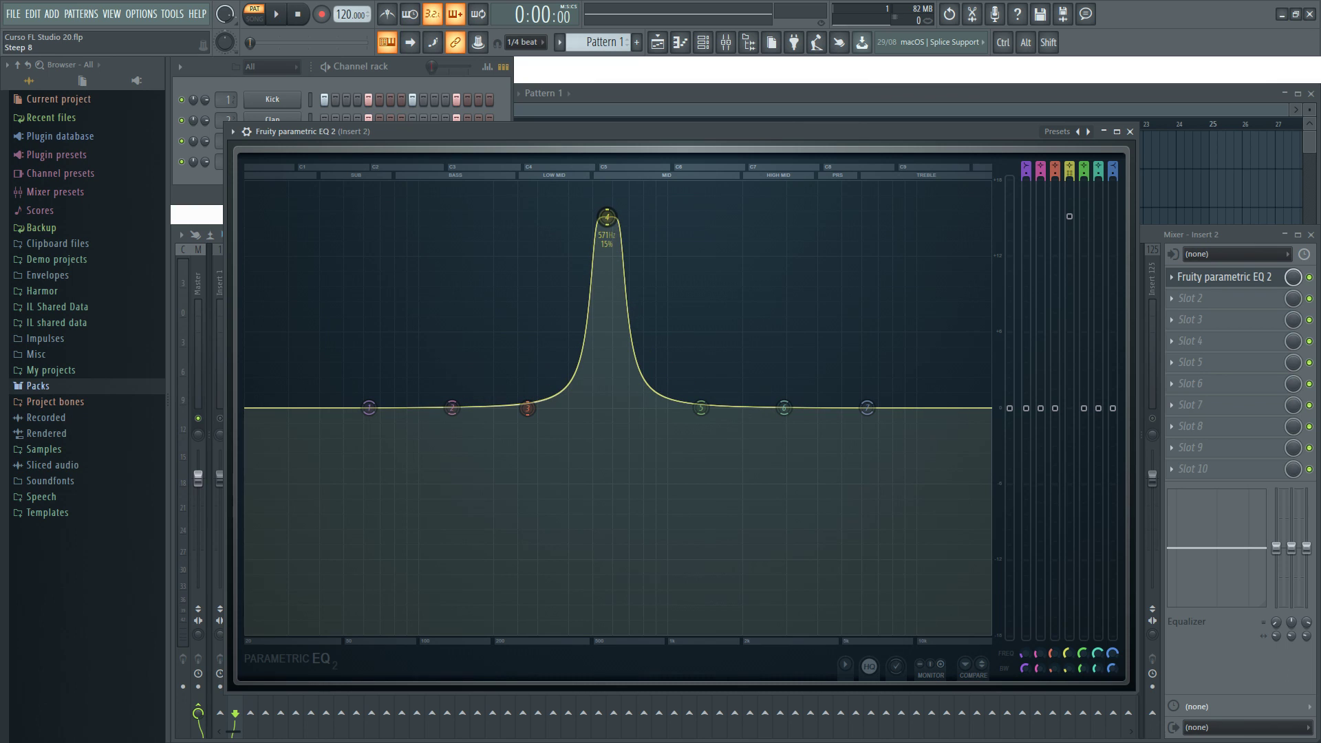
# Lower band 4 to about 13 dB, widen its flat-topped peak to 45%, and change its order to a smooth, gentle slope
pyautogui.moveTo(607, 217); pyautogui.dragTo(615, 237)
pyautogui.scroll(-2, 619, 239)
pyautogui.scroll(8, 619, 239)
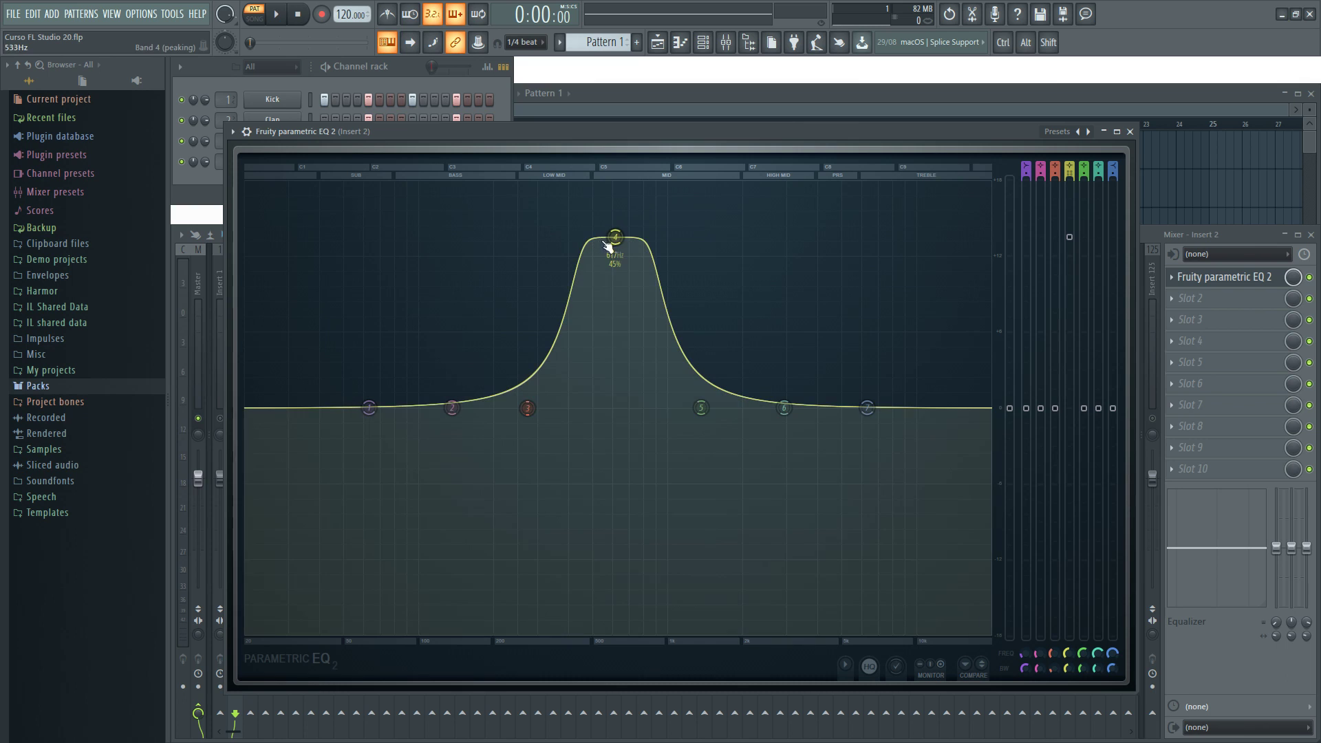
pyautogui.moveTo(1069, 175); pyautogui.dragTo(1069, 154)
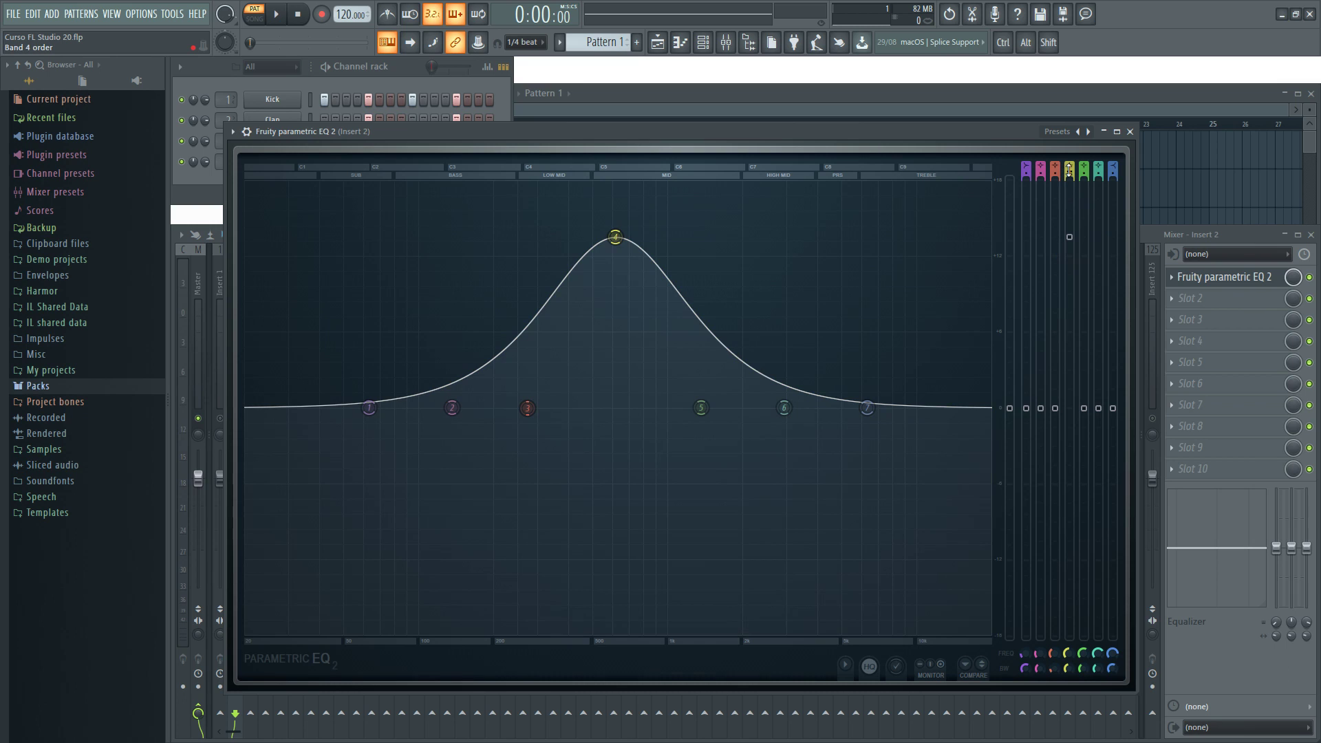
pyautogui.scroll(-1, 1069, 170)
# Reduce band 4's boost to about 5 dB near 590 Hz and vary its width, ending on a wide bell
pyautogui.moveTo(615, 237); pyautogui.dragTo(610, 339)
pyautogui.scroll(-5, 622, 315)
pyautogui.scroll(-3, 613, 342)
pyautogui.scroll(8, 614, 343)
# Change band 1 of Parametric EQ 2 to a high pass filter that cuts the lows
pyautogui.rightClick(1026, 168)
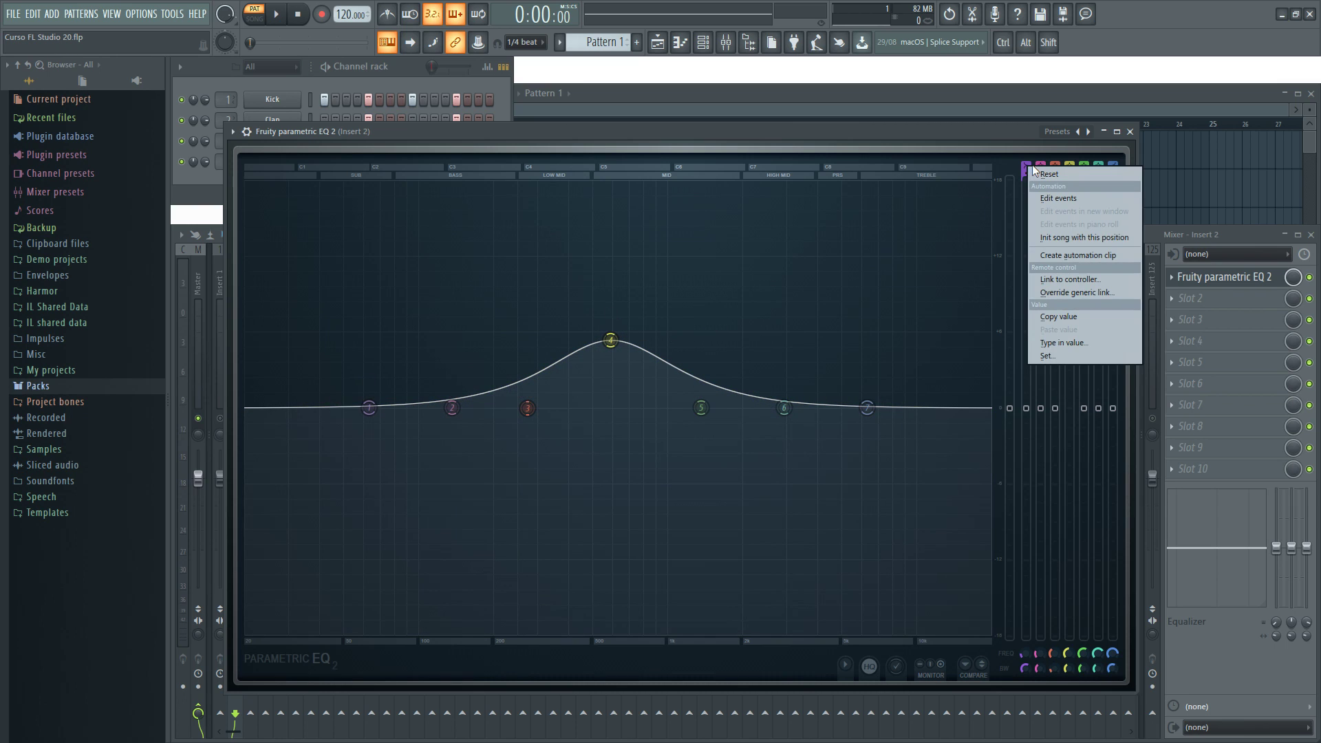
pyautogui.click(1021, 134)
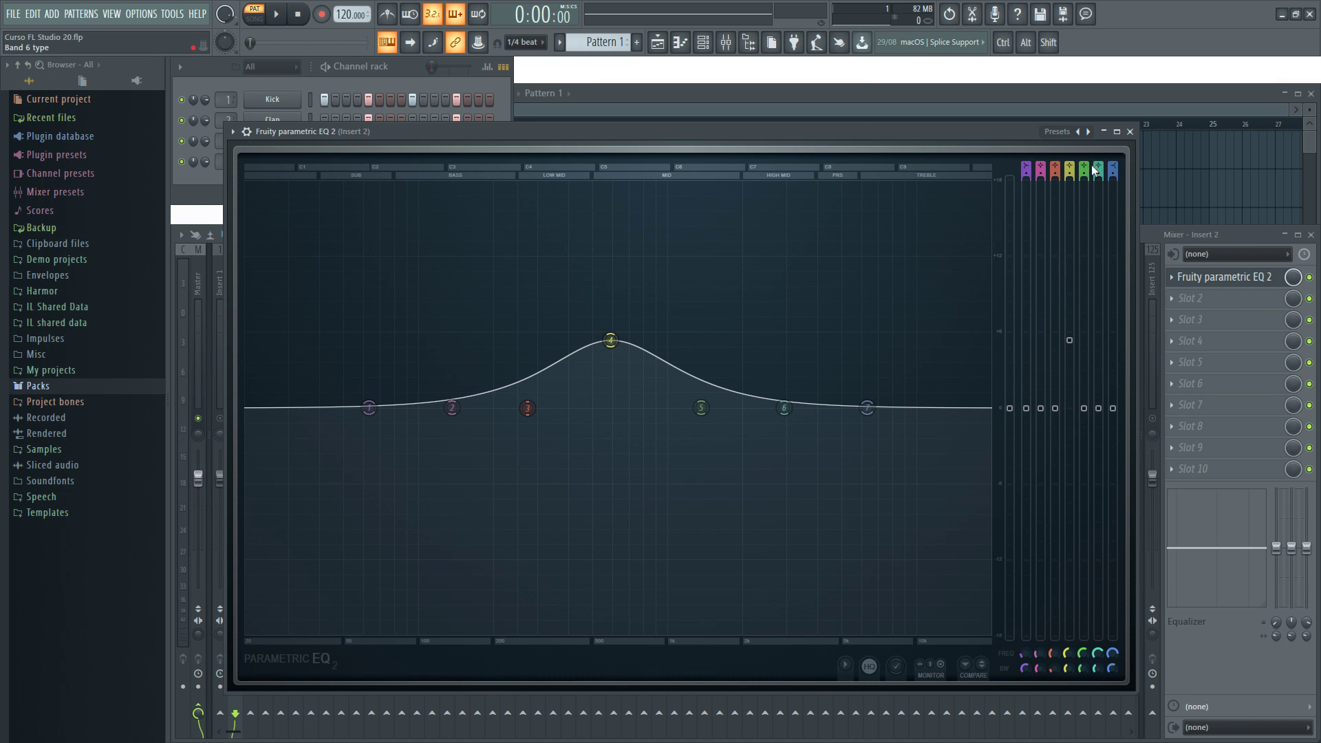
pyautogui.moveTo(1026, 165)
pyautogui.mouseDown()
pyautogui.moveTo(1026, 145)
pyautogui.moveTo(1026, 173)
pyautogui.mouseUp()
pyautogui.moveTo(1025, 165); pyautogui.dragTo(1026, 158)
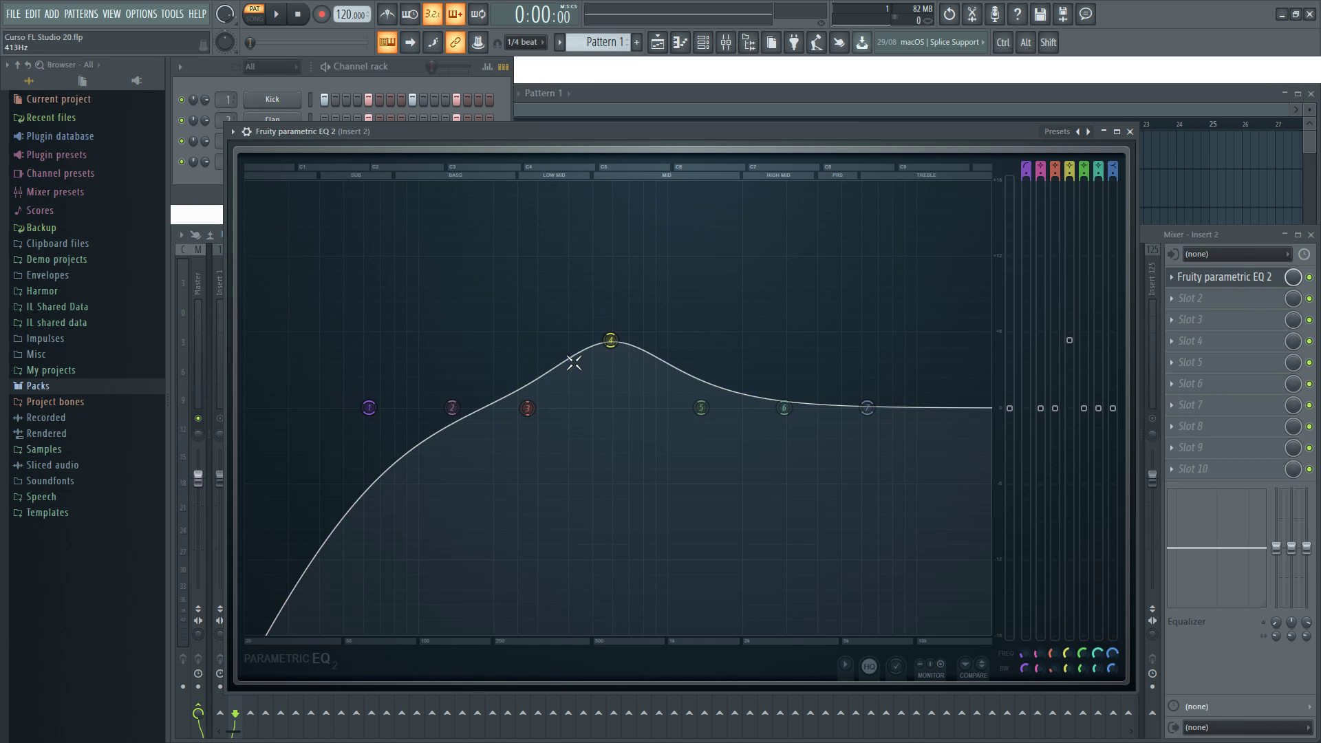
# Set the filter type of band 4 to Disabled
pyautogui.rightClick(613, 342)
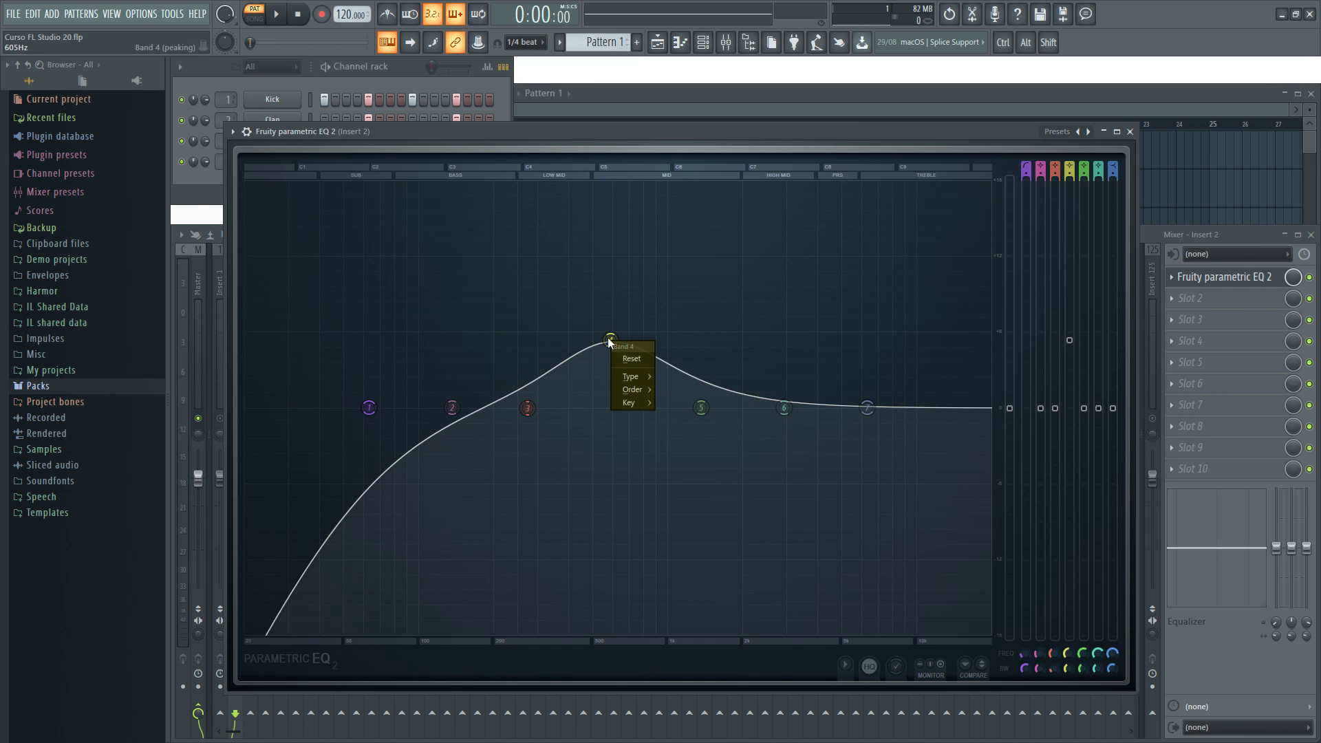
pyautogui.moveTo(631, 380)
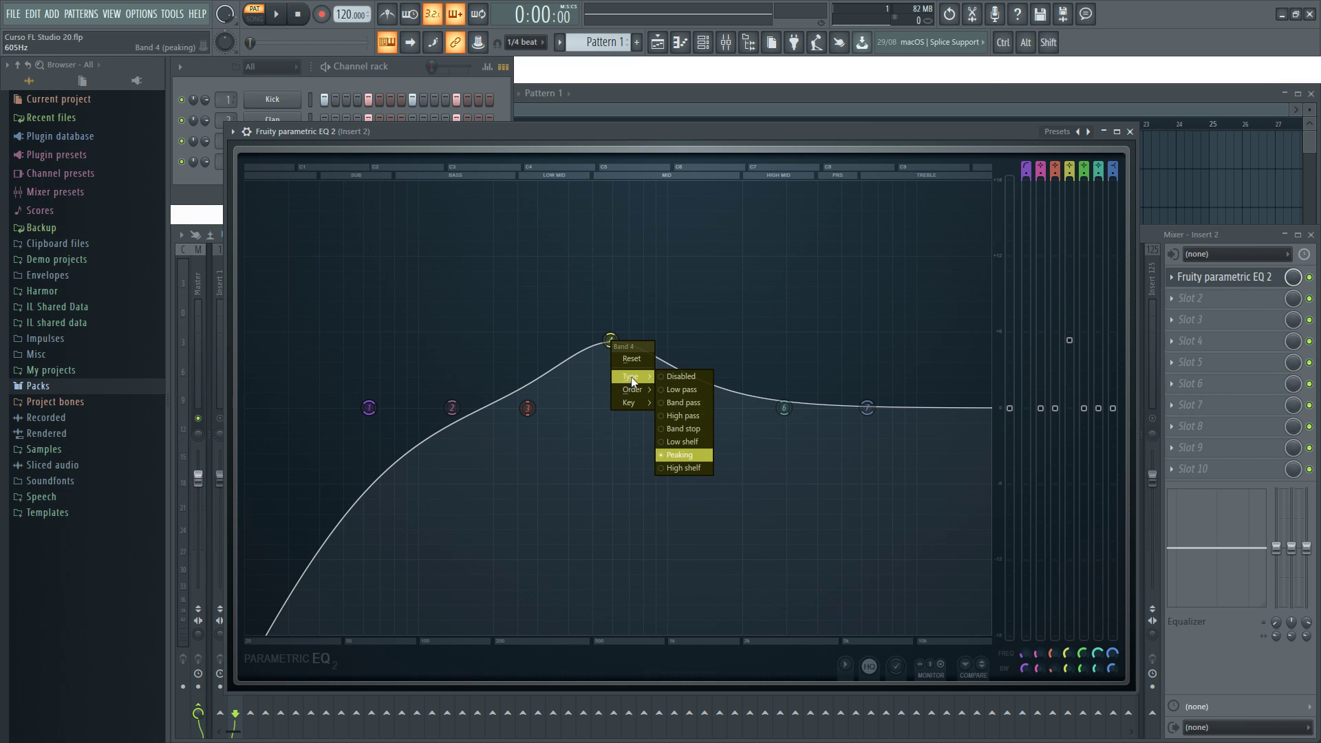
pyautogui.click(693, 379)
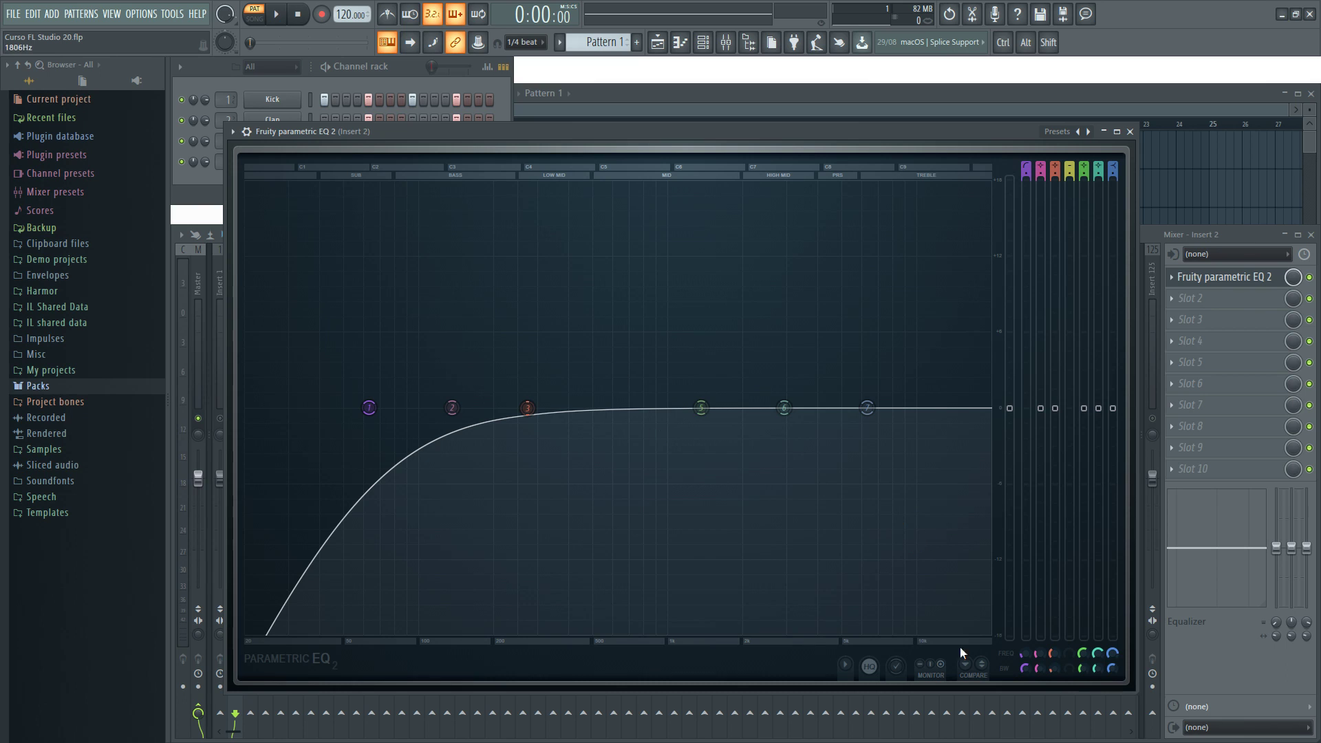
# Switch band 4 from Disabled to a low pass filter and change it to a band pass
pyautogui.moveTo(1072, 171); pyautogui.dragTo(1072, 169)
pyautogui.rightClick(611, 408)
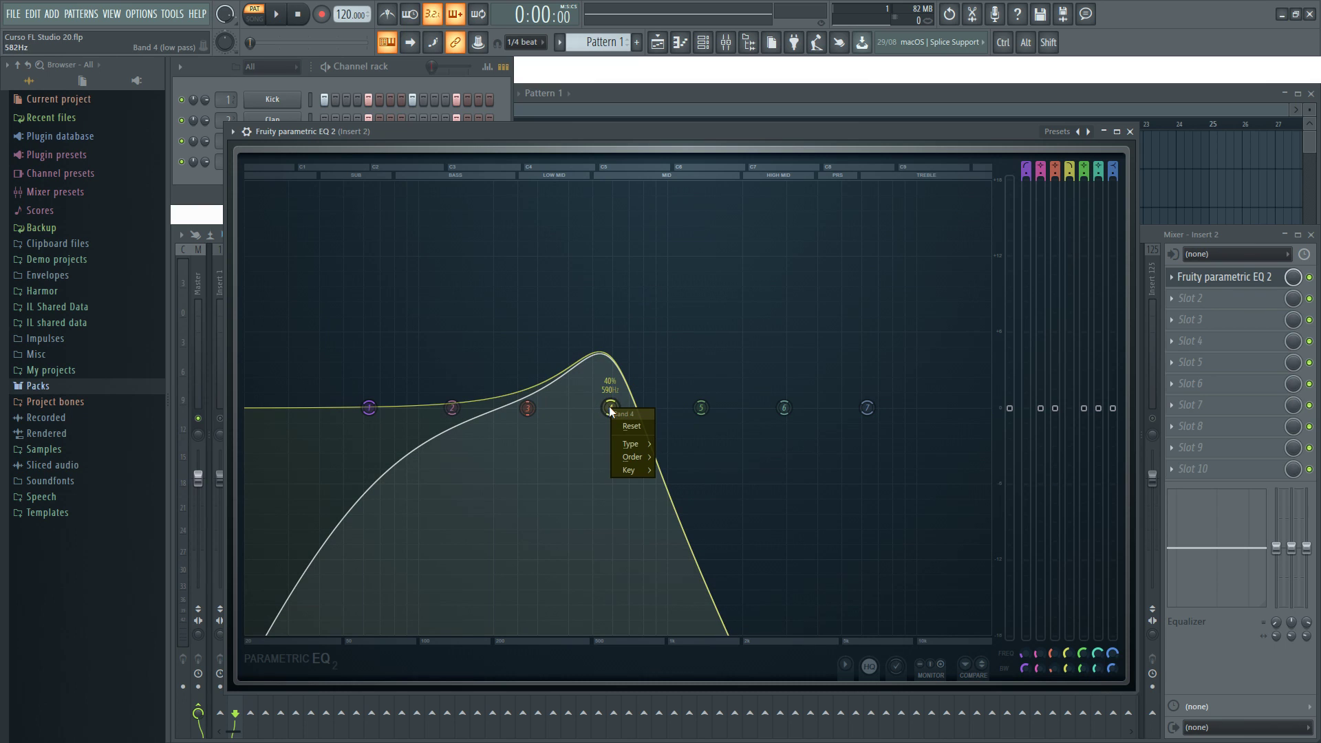
pyautogui.moveTo(639, 444)
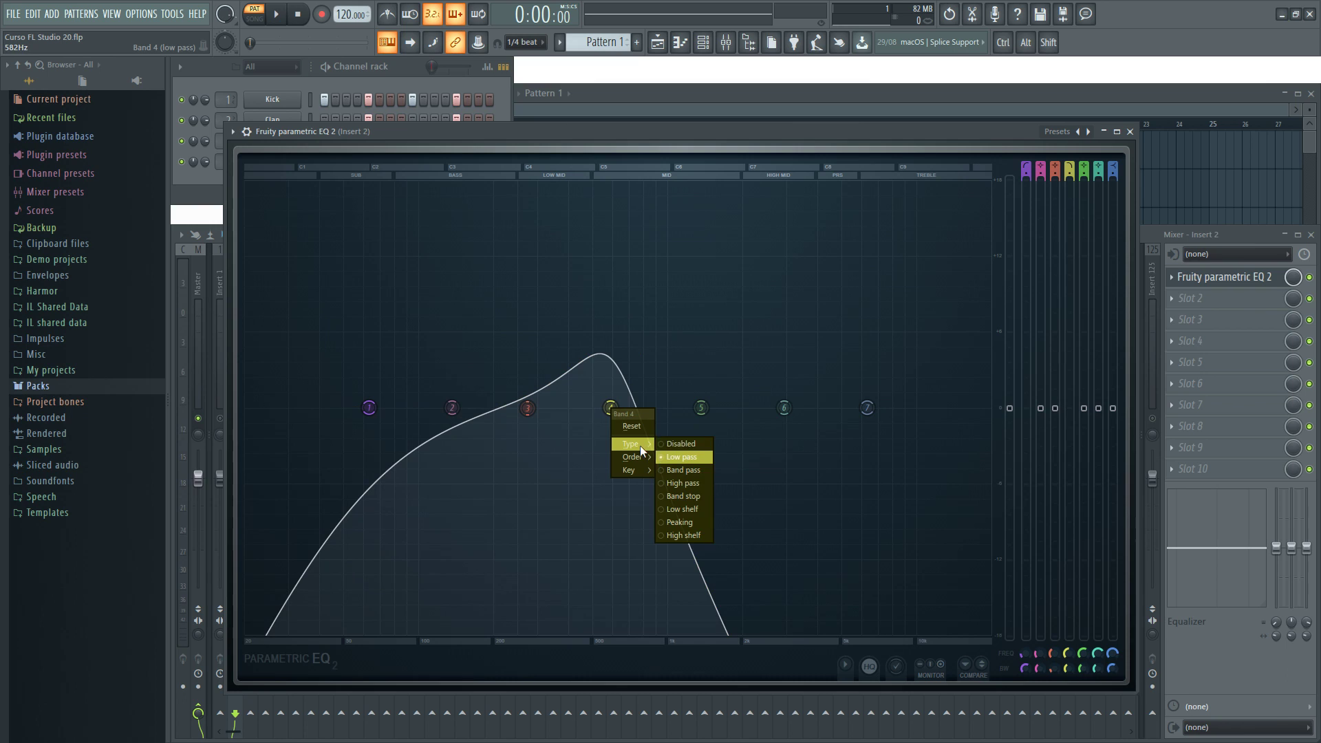
pyautogui.click(691, 472)
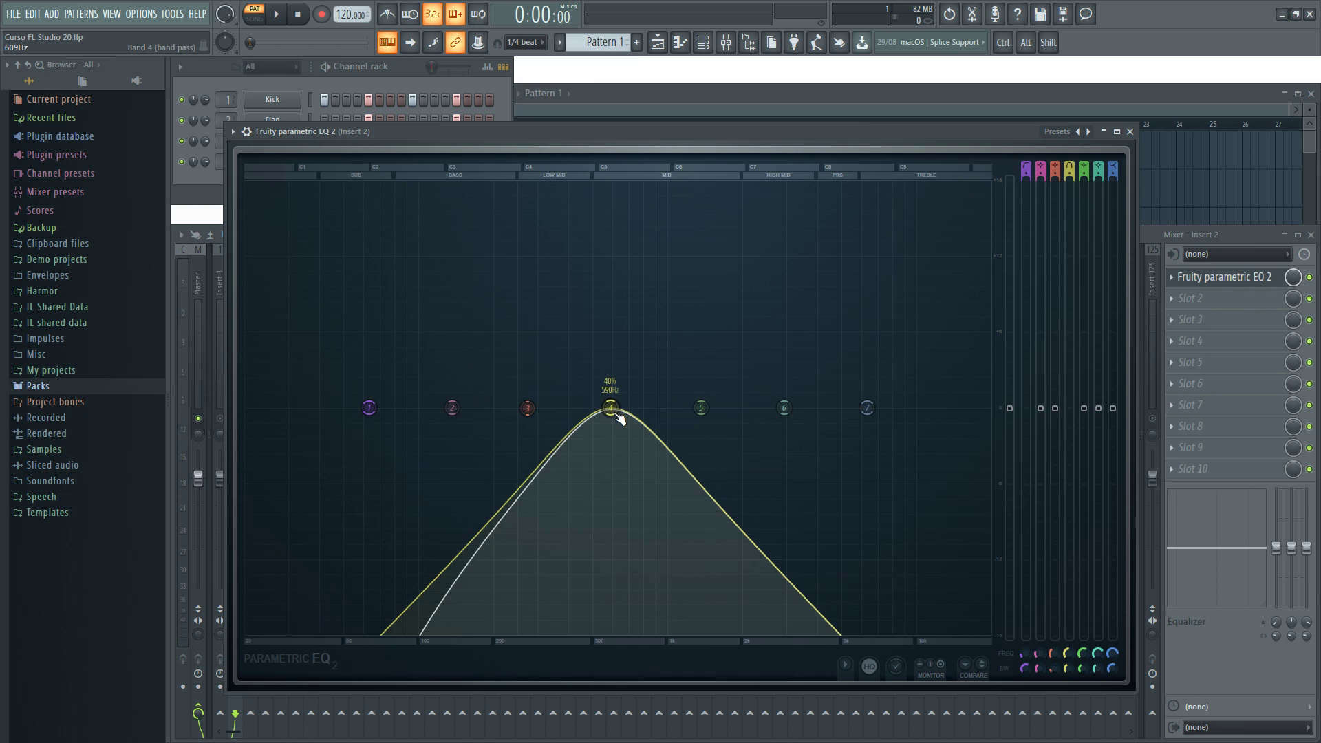
# Move band 4's band pass to about 714 Hz and vary its width, ending on a narrow 15%
pyautogui.moveTo(612, 409); pyautogui.dragTo(630, 409)
pyautogui.scroll(-6, 621, 409)
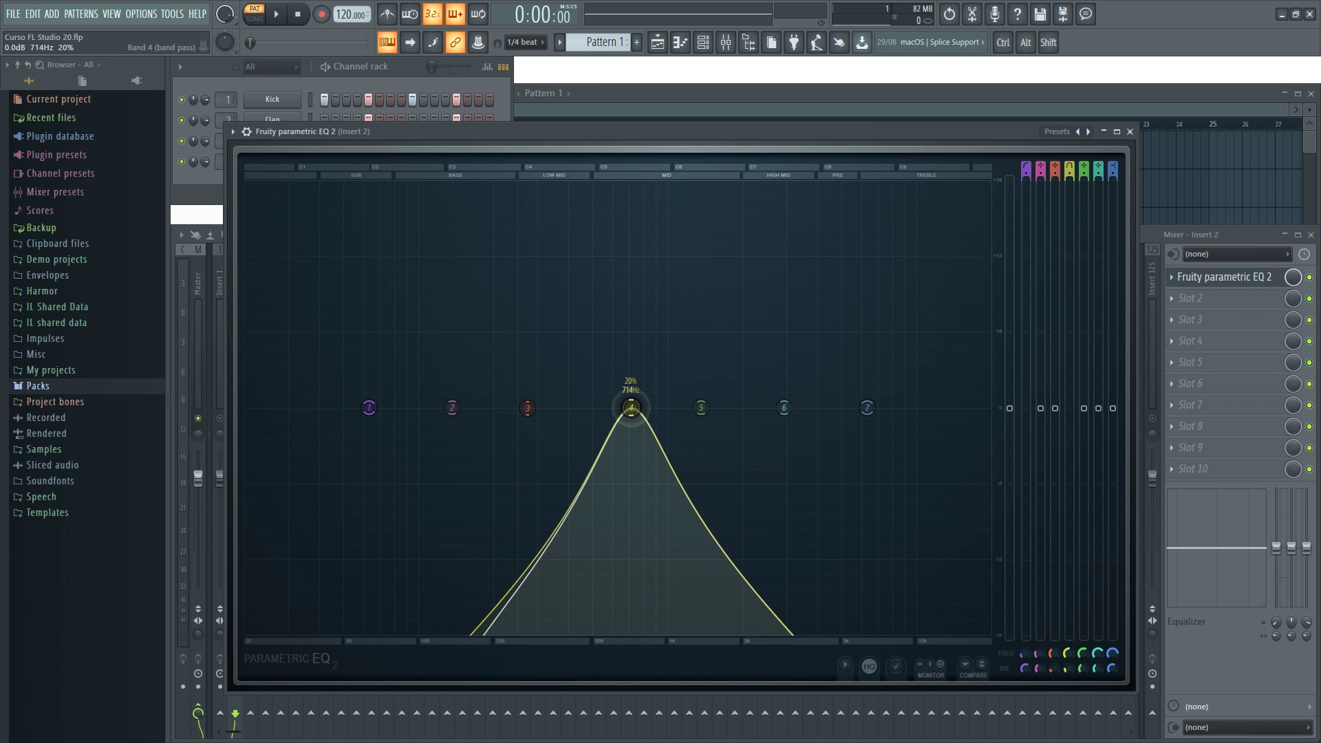
pyautogui.scroll(-2, 629, 409)
pyautogui.scroll(4, 630, 410)
pyautogui.scroll(-5, 633, 411)
pyautogui.scroll(2, 633, 411)
# Play the pattern through the band pass and move band 4 down to about 605 Hz
pyautogui.press('space')
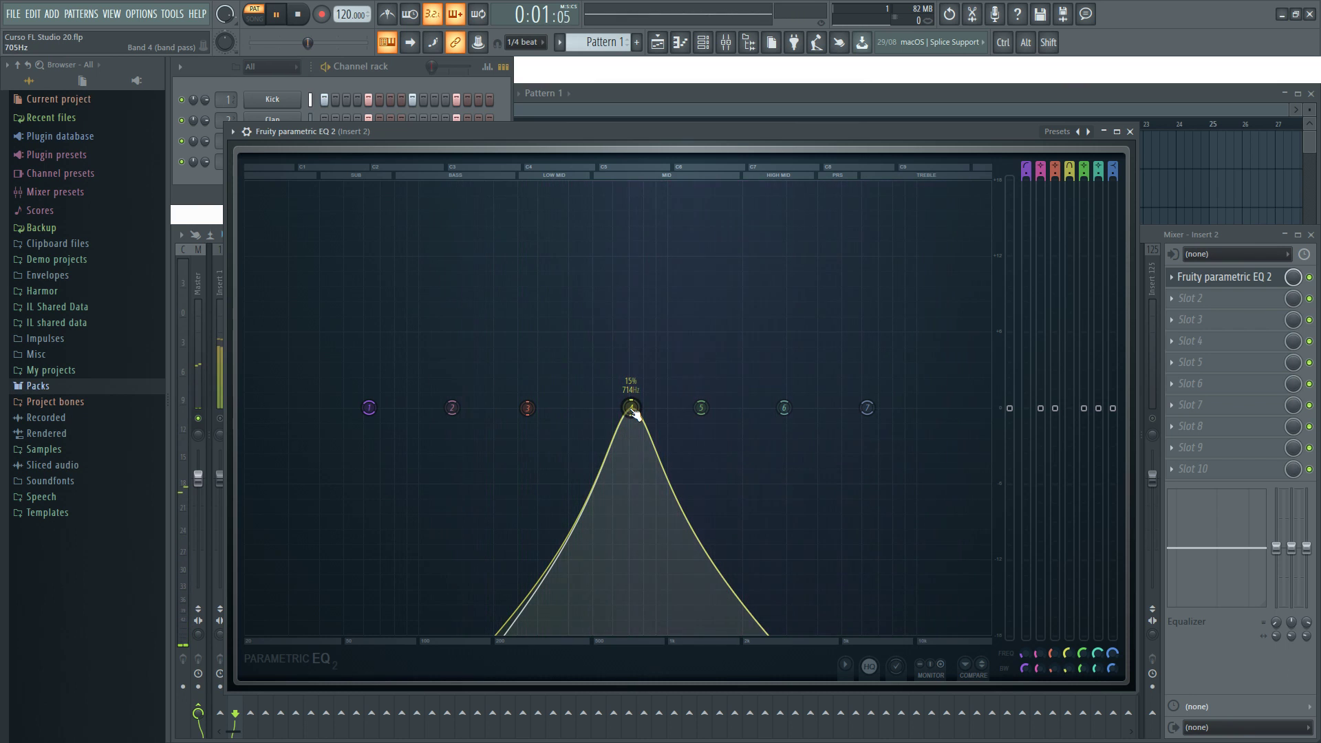
pyautogui.press('space')
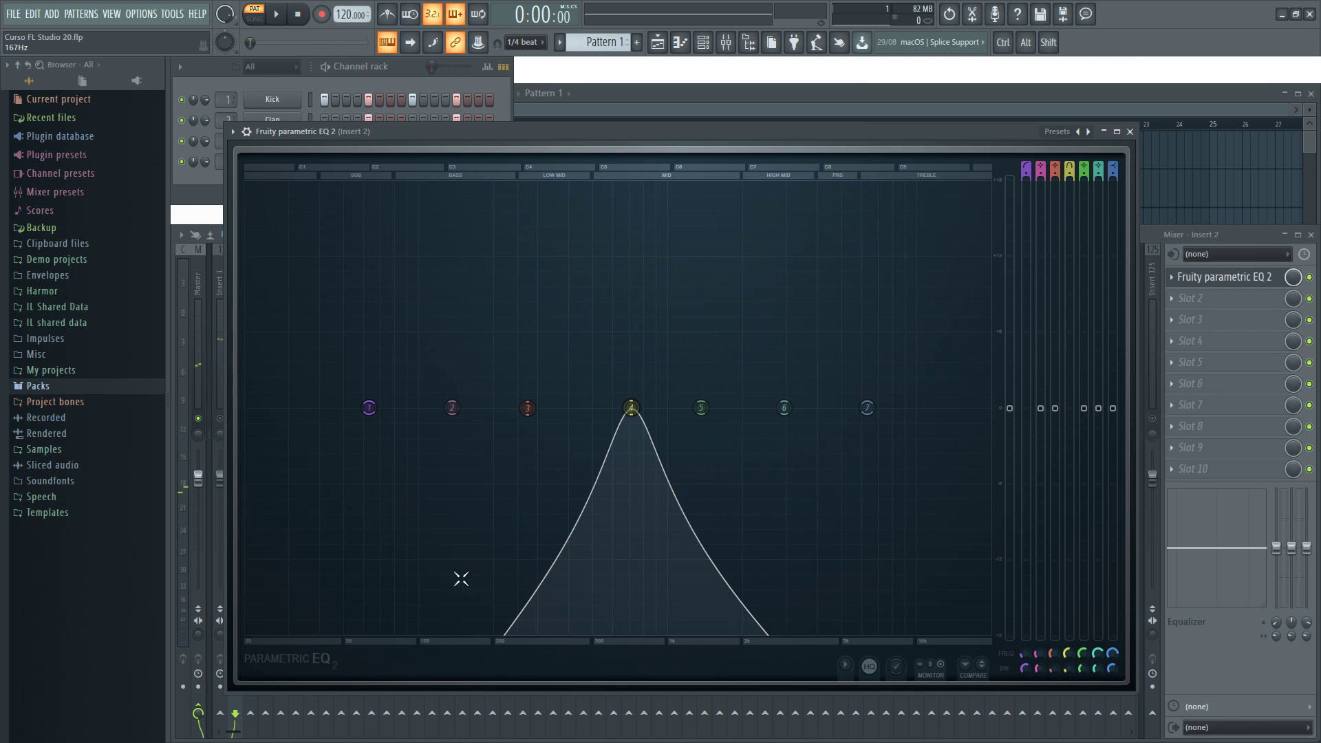
pyautogui.press('space')
pyautogui.moveTo(631, 407)
pyautogui.mouseDown()
pyautogui.moveTo(403, 407)
pyautogui.moveTo(817, 407)
pyautogui.moveTo(603, 407)
pyautogui.moveTo(615, 412)
pyautogui.mouseUp()
pyautogui.press('space')
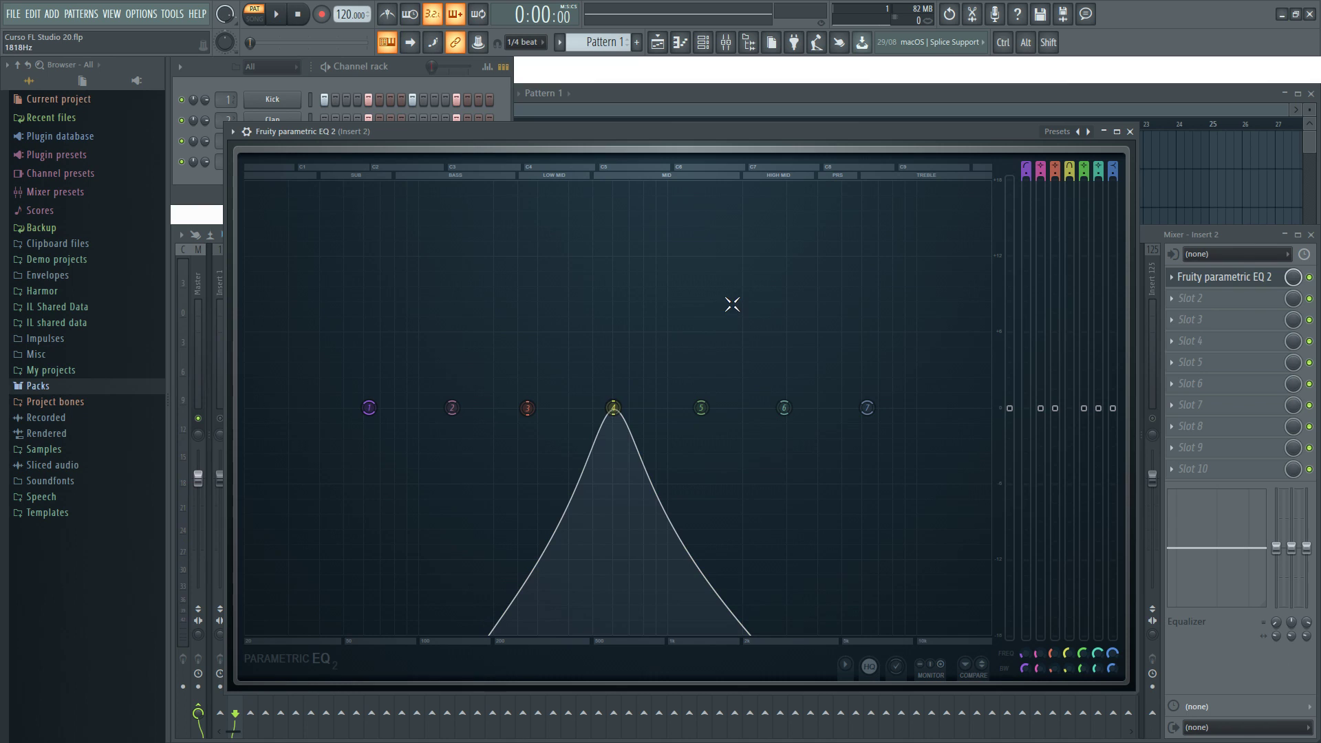
# Change band 4 to a high pass filter with a width of 50% and shift it to about 594 Hz
pyautogui.rightClick(614, 405)
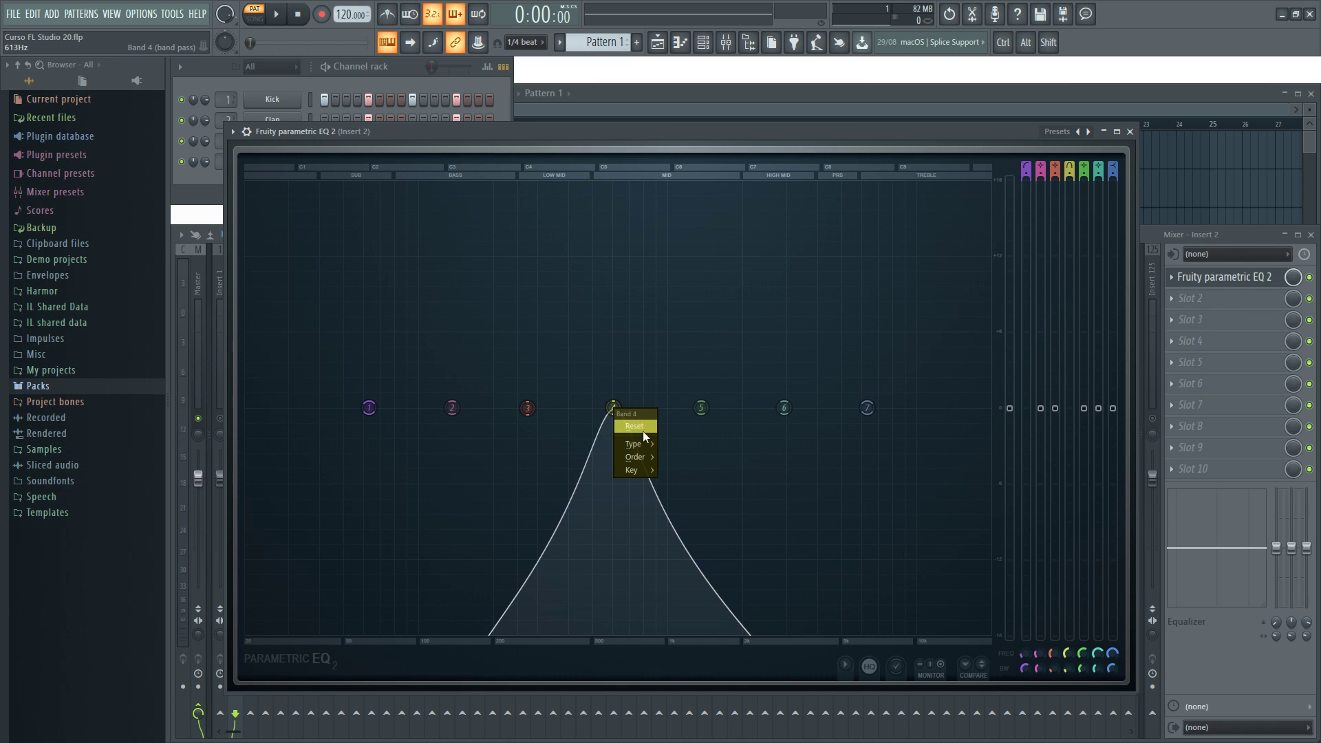
pyautogui.moveTo(648, 444)
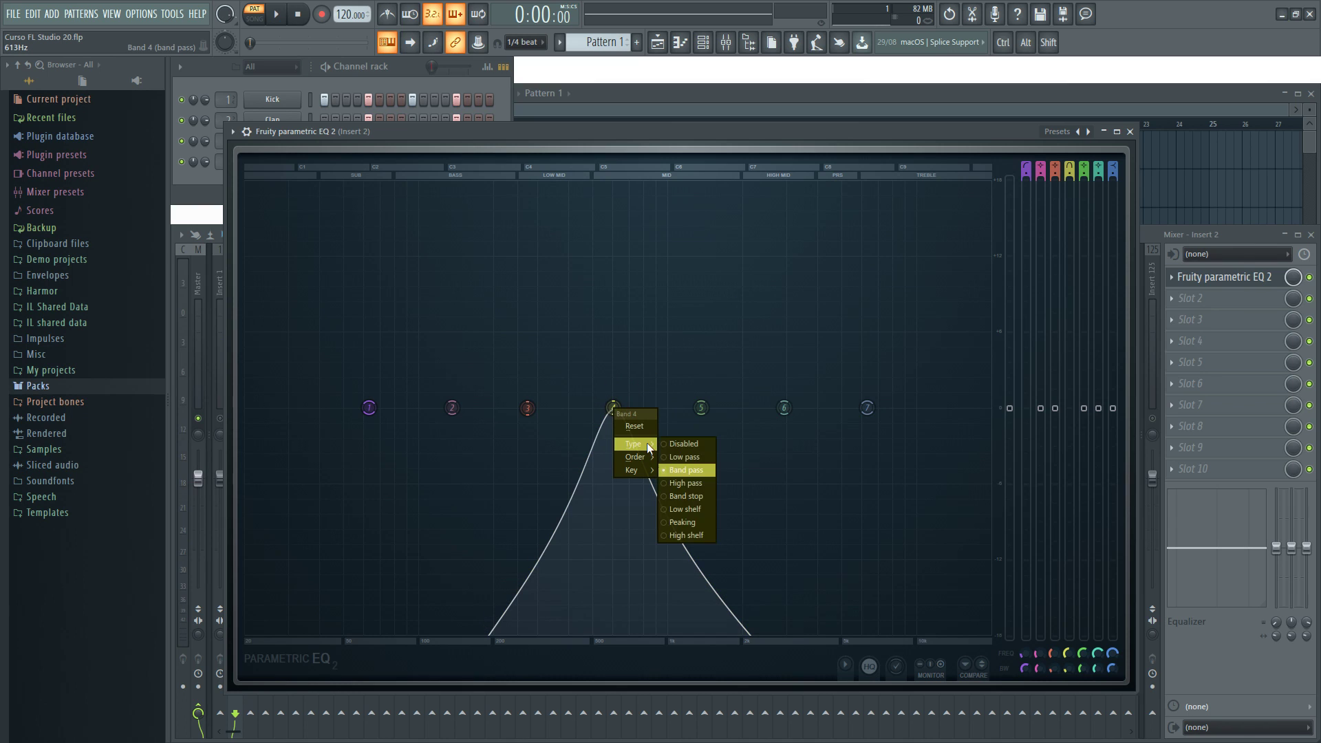
pyautogui.click(689, 485)
pyautogui.scroll(-10, 623, 411)
pyautogui.scroll(-3, 623, 411)
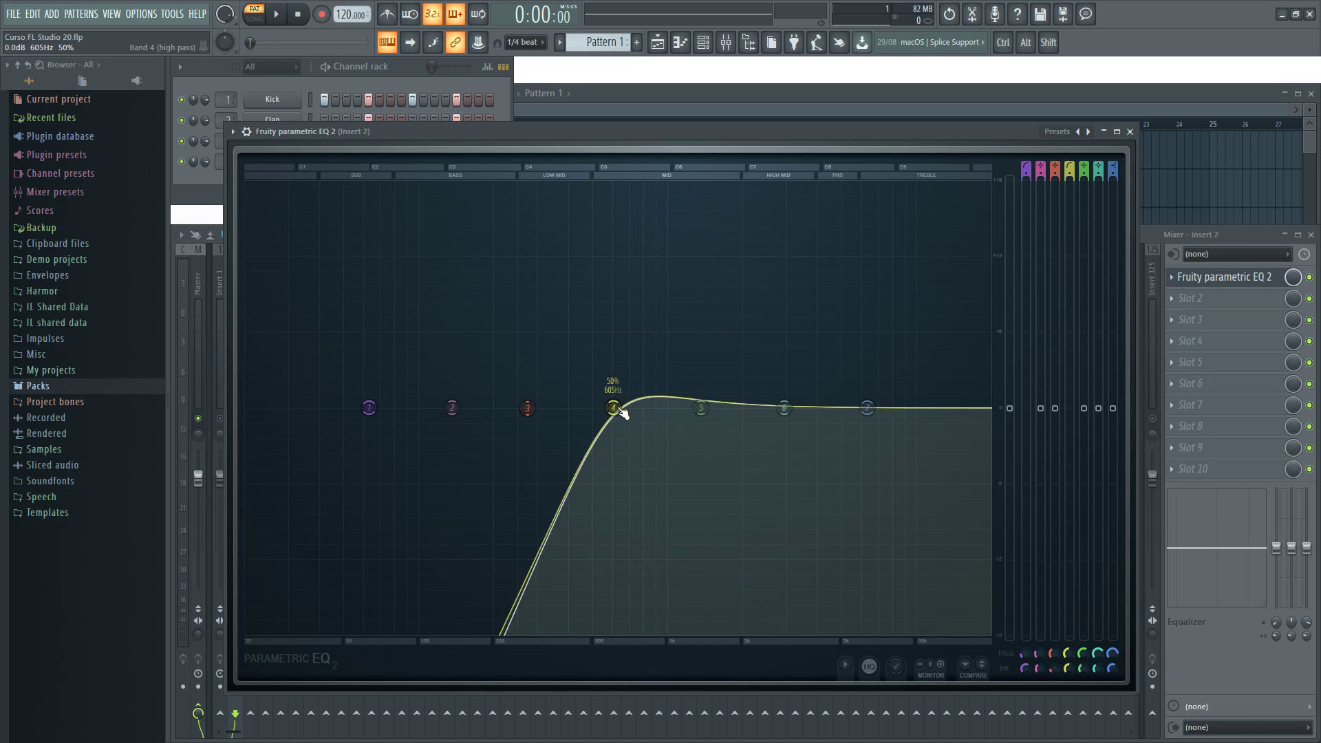
pyautogui.moveTo(623, 411); pyautogui.dragTo(614, 418)
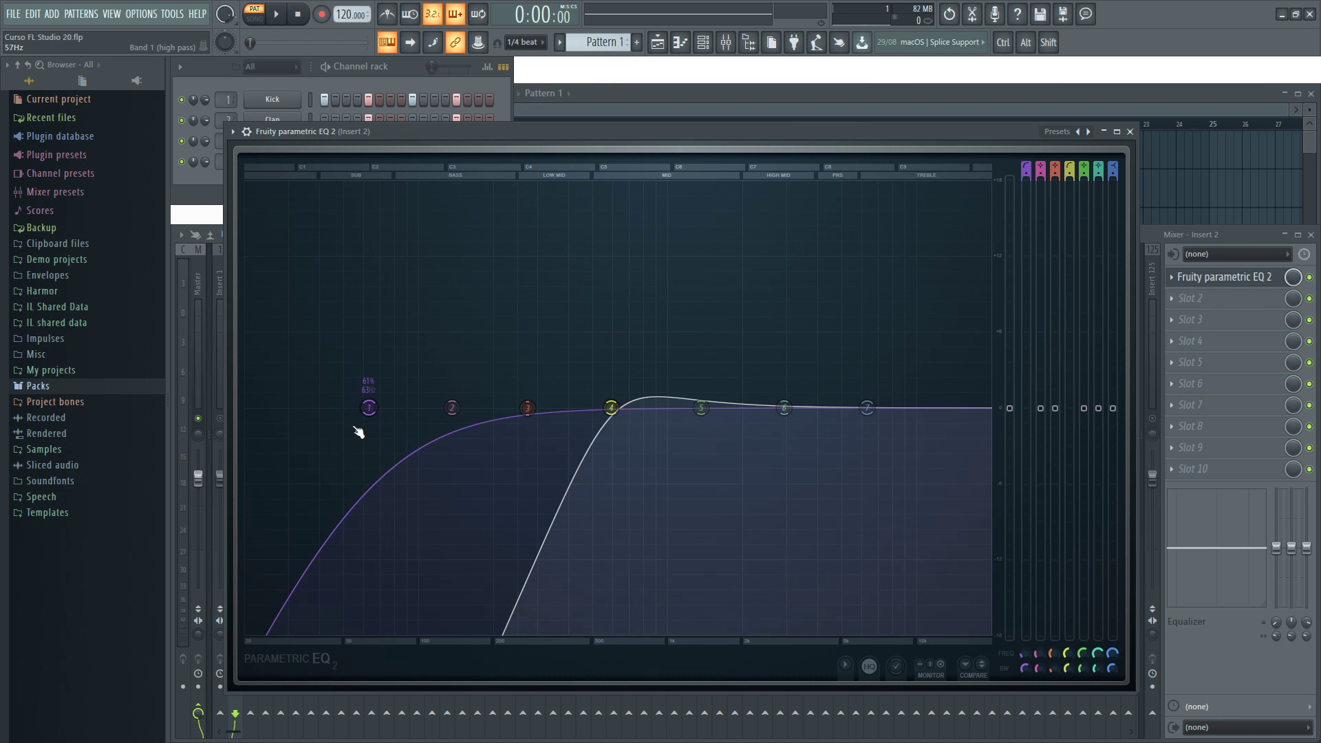
# Vary band 4's width, ending on a resonant 20% peak at the cutoff, and lower its frequency to about 526 Hz
pyautogui.scroll(-1, 612, 410)
pyautogui.scroll(-2, 612, 410)
pyautogui.scroll(6, 612, 409)
pyautogui.scroll(-4, 613, 409)
pyautogui.scroll(-5, 612, 409)
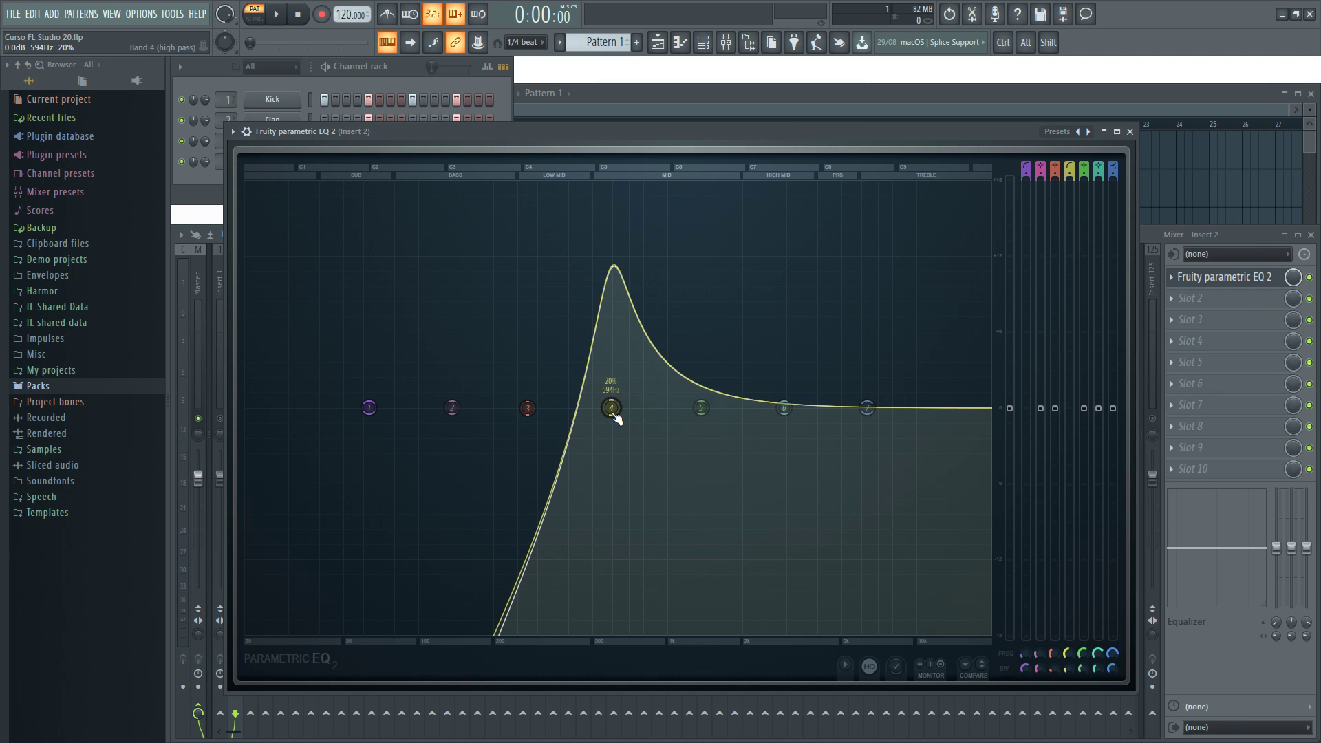
pyautogui.scroll(3, 613, 410)
pyautogui.scroll(-1, 612, 409)
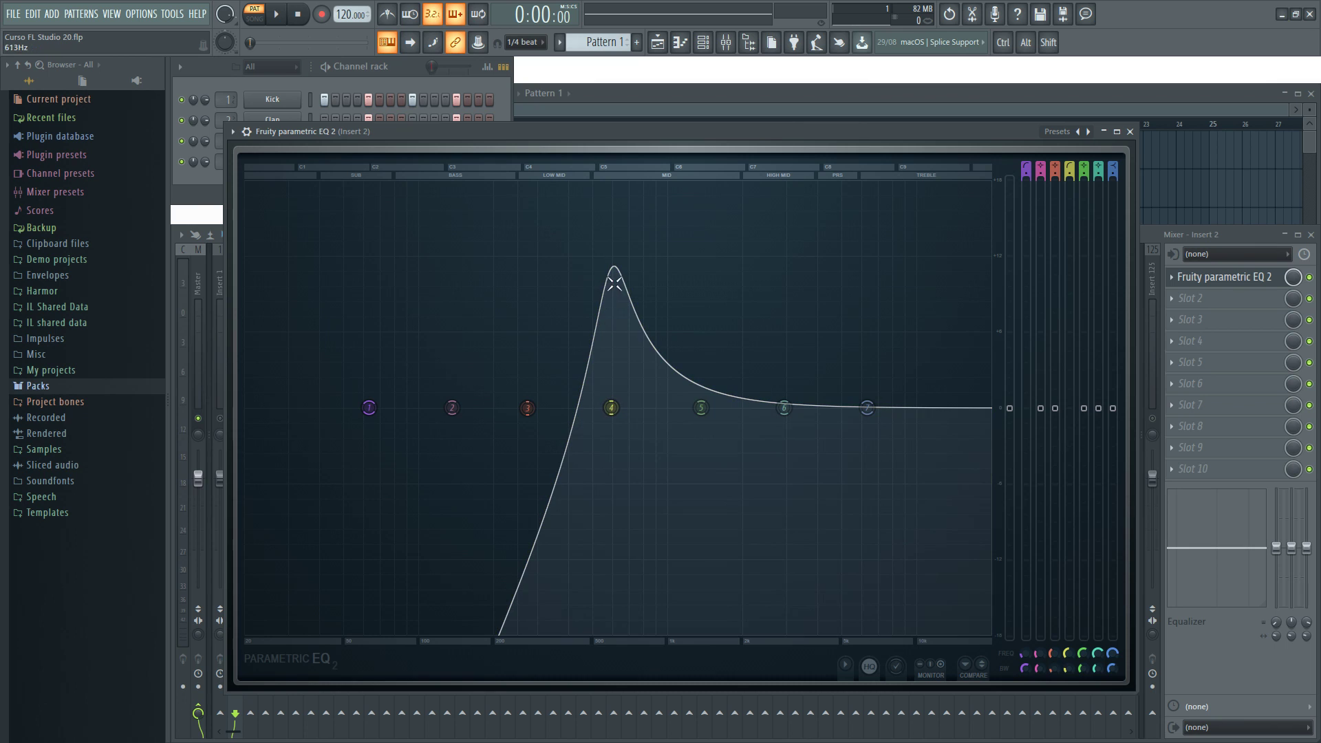
pyautogui.moveTo(610, 408)
pyautogui.mouseDown()
pyautogui.moveTo(655, 406)
pyautogui.moveTo(586, 408)
pyautogui.moveTo(625, 405)
pyautogui.moveTo(600, 410)
pyautogui.mouseUp()
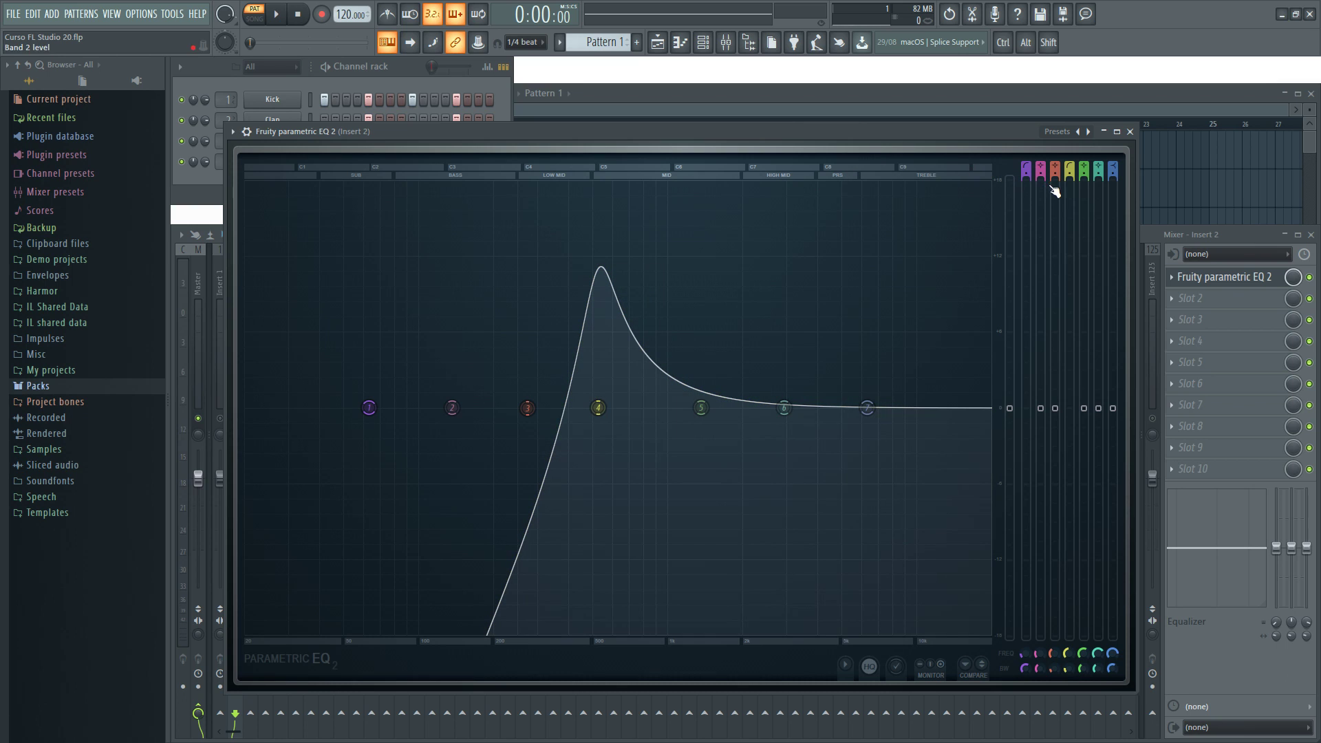
# Set band 4's order to Gentle 8 with a width of 55% and shift it to about 516 Hz
pyautogui.moveTo(1069, 176); pyautogui.dragTo(1069, 148)
pyautogui.scroll(5, 606, 414)
pyautogui.scroll(-5, 610, 419)
pyautogui.click(1067, 173)
pyautogui.moveTo(1067, 173); pyautogui.dragTo(1067, 153)
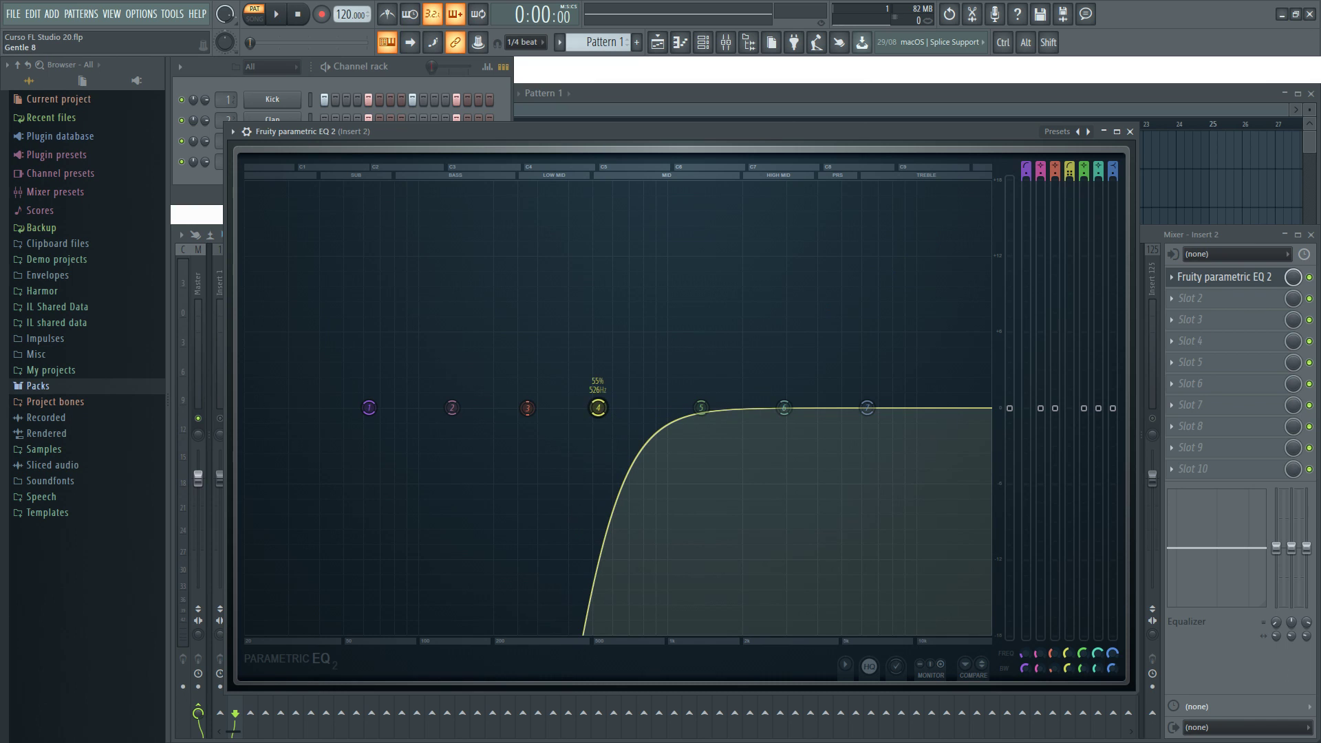
pyautogui.moveTo(604, 408); pyautogui.dragTo(601, 409)
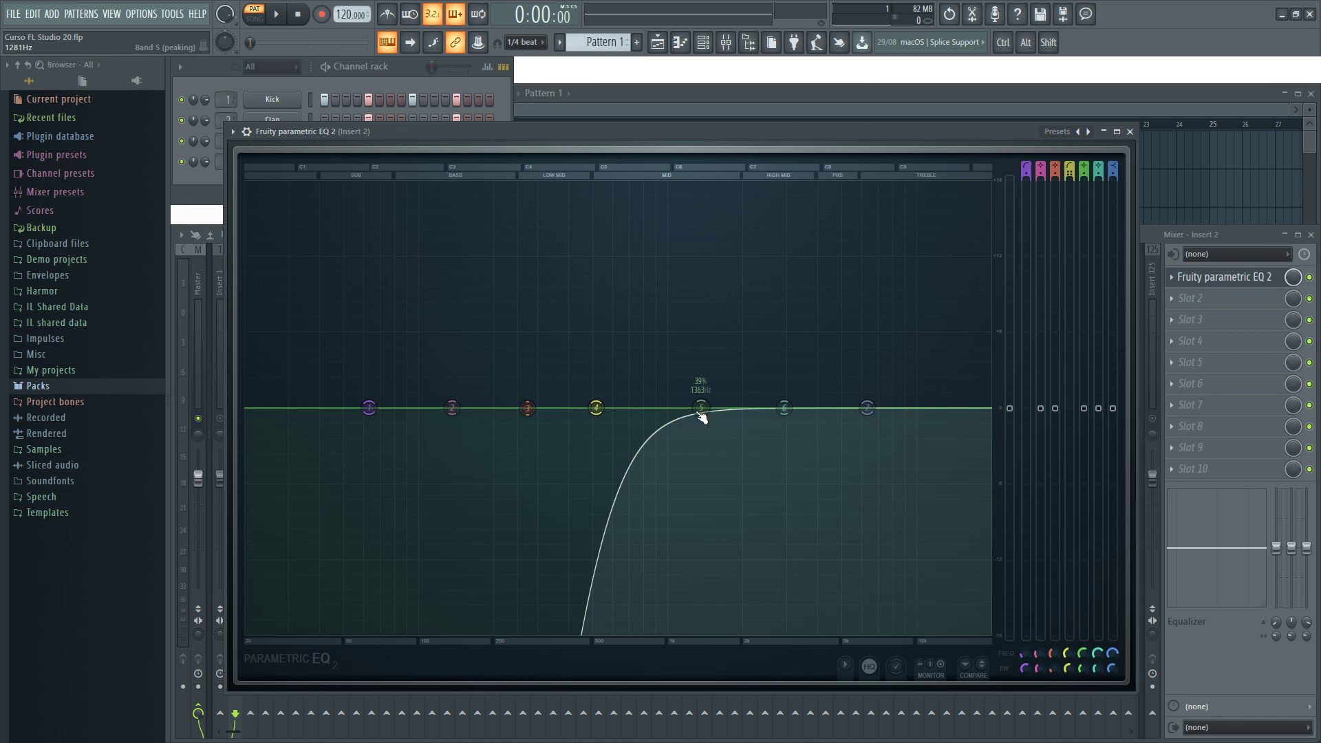
# Change band 4's high pass order to a steeper slope, narrow its width to 50%, and raise its cutoff to about 550 Hz
pyautogui.click(1067, 173)
pyautogui.moveTo(1067, 174); pyautogui.dragTo(1067, 158)
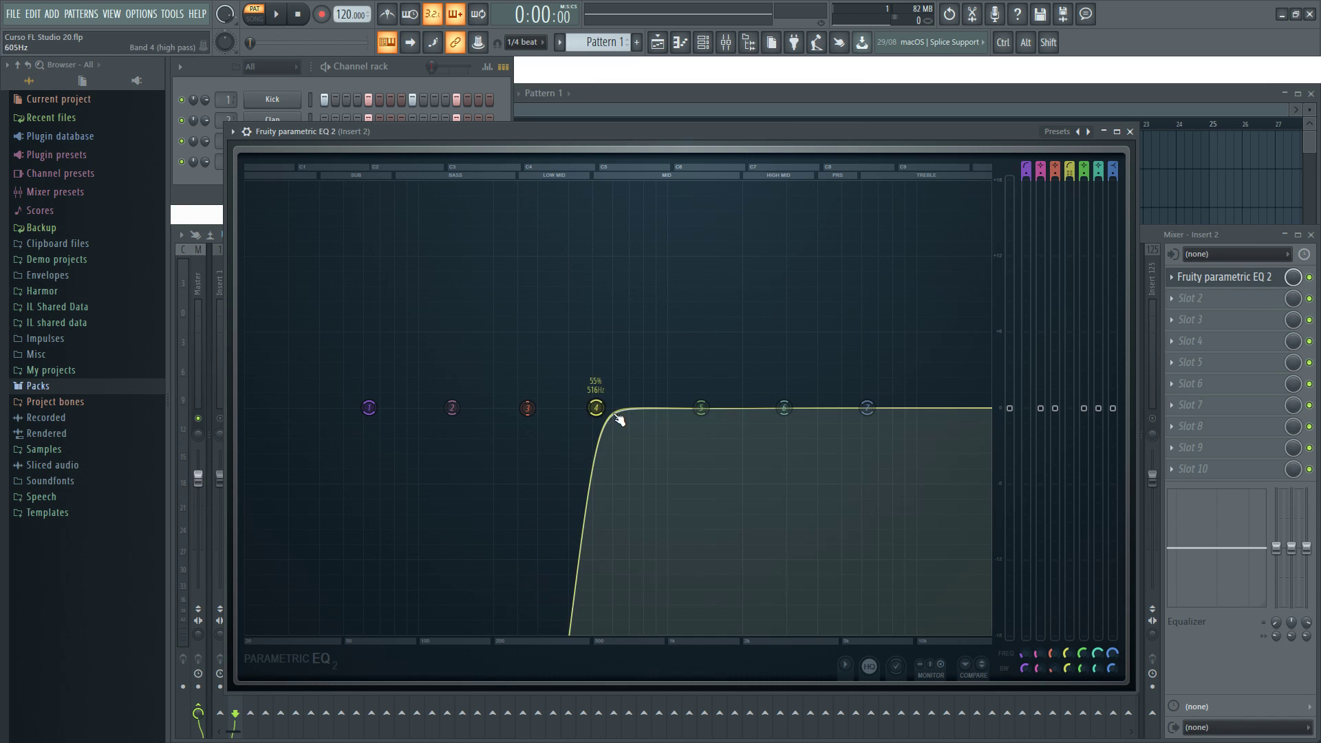
pyautogui.scroll(-1, 604, 411)
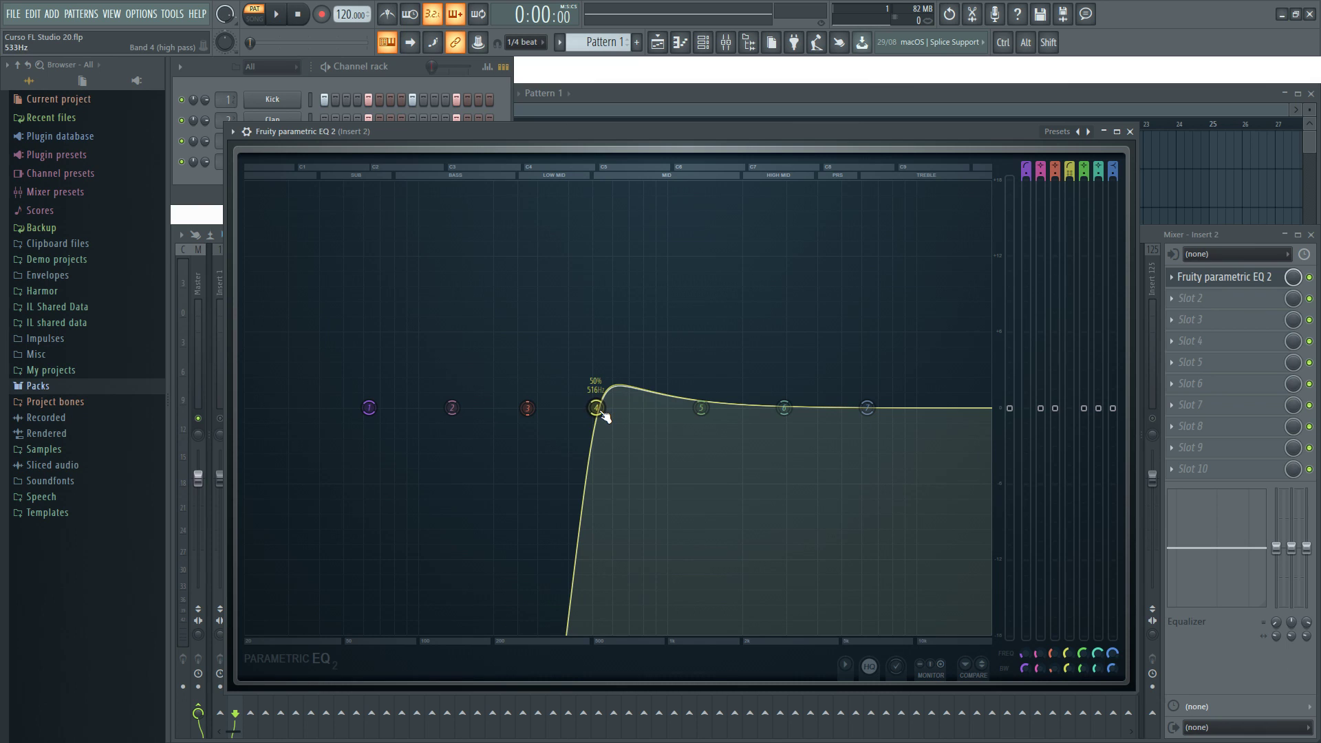
pyautogui.moveTo(604, 416); pyautogui.dragTo(611, 415)
# Change band 4 to a band stop filter, narrow the notch, and shift it to a higher frequency
pyautogui.rightClick(610, 411)
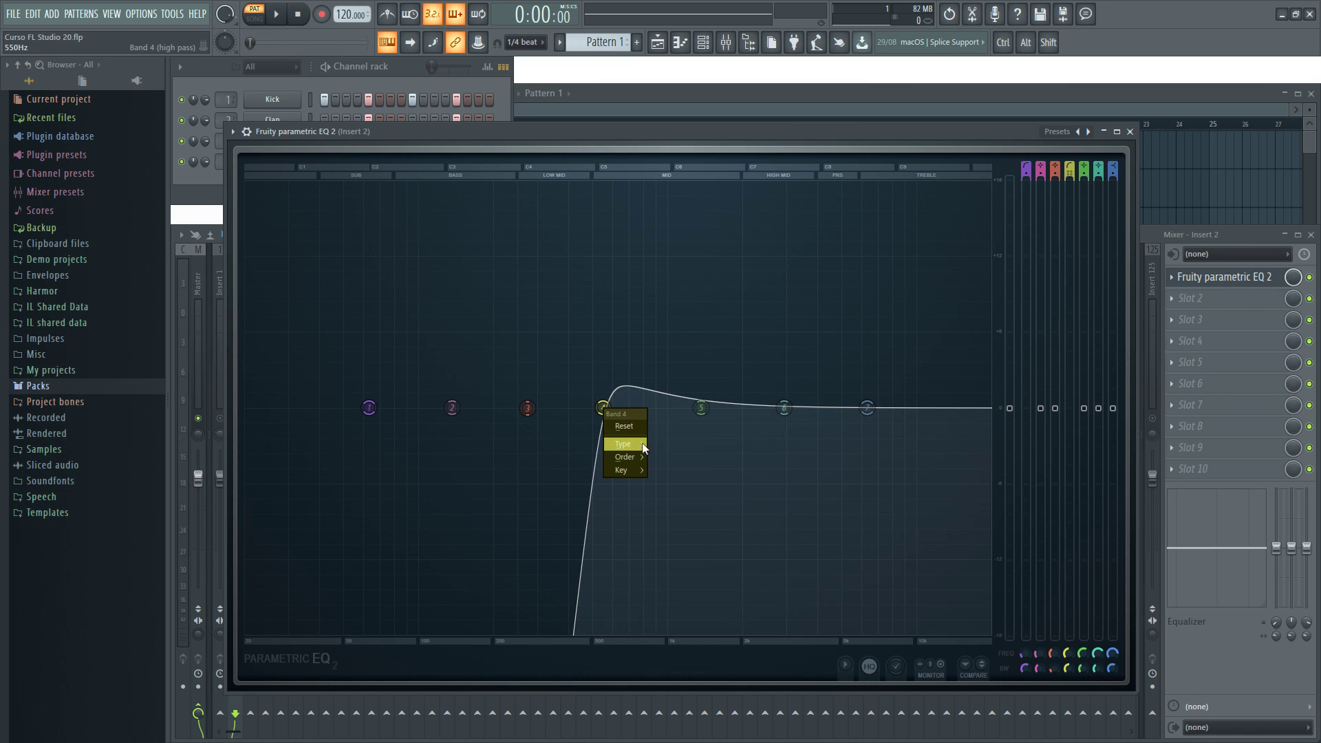
pyautogui.moveTo(642, 442)
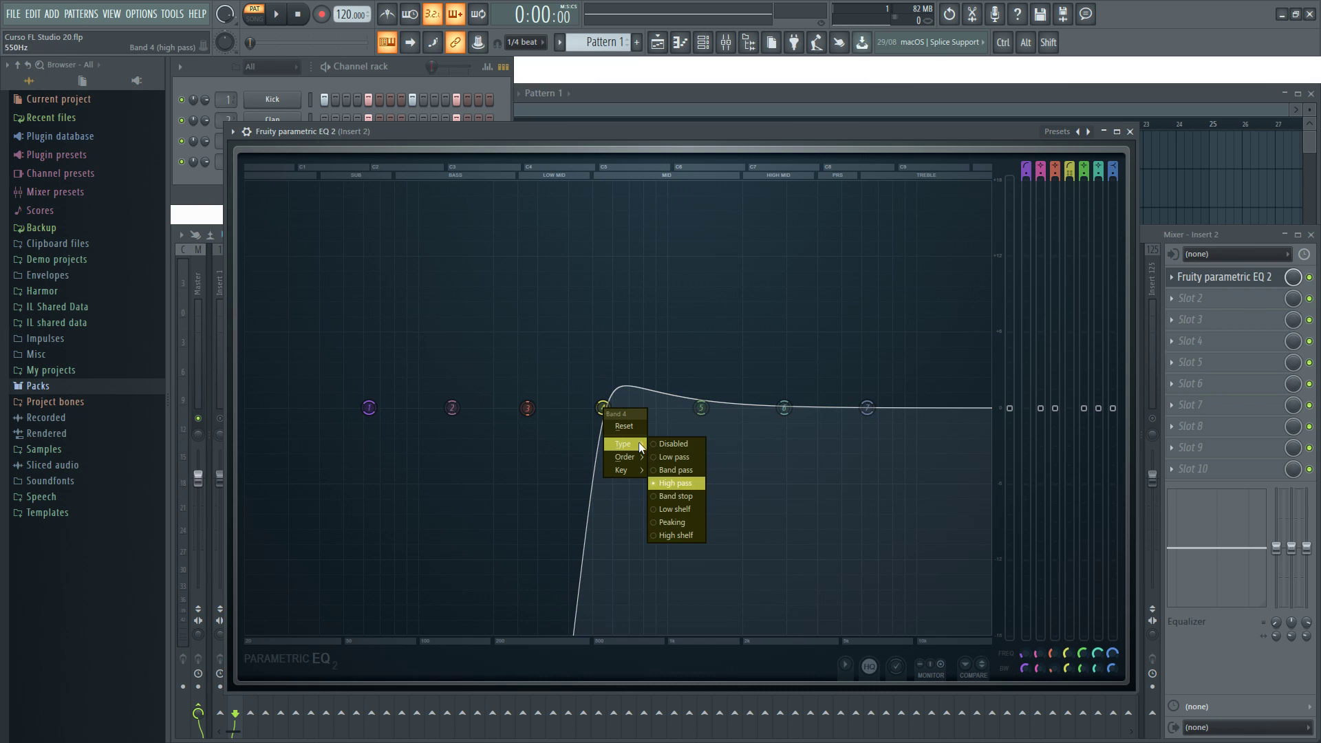
pyautogui.click(678, 495)
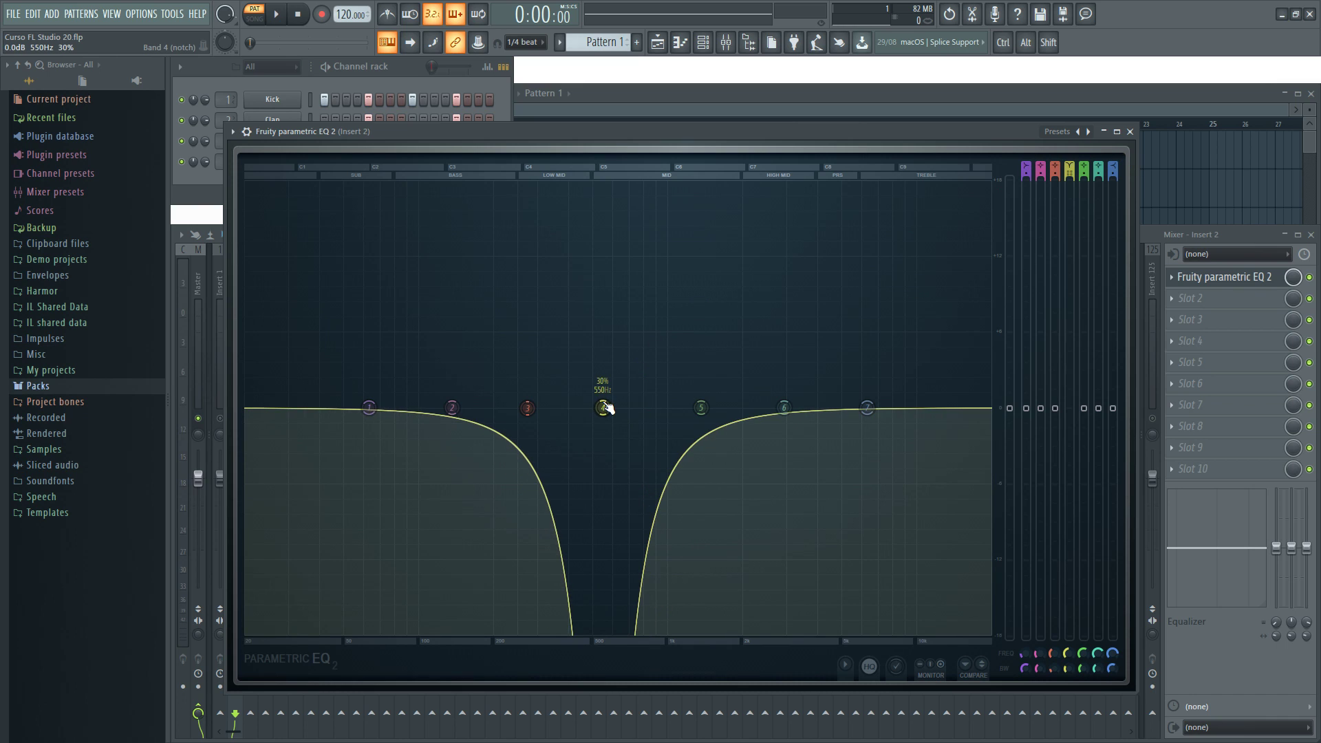
pyautogui.scroll(-3, 607, 407)
pyautogui.moveTo(604, 408); pyautogui.dragTo(640, 397)
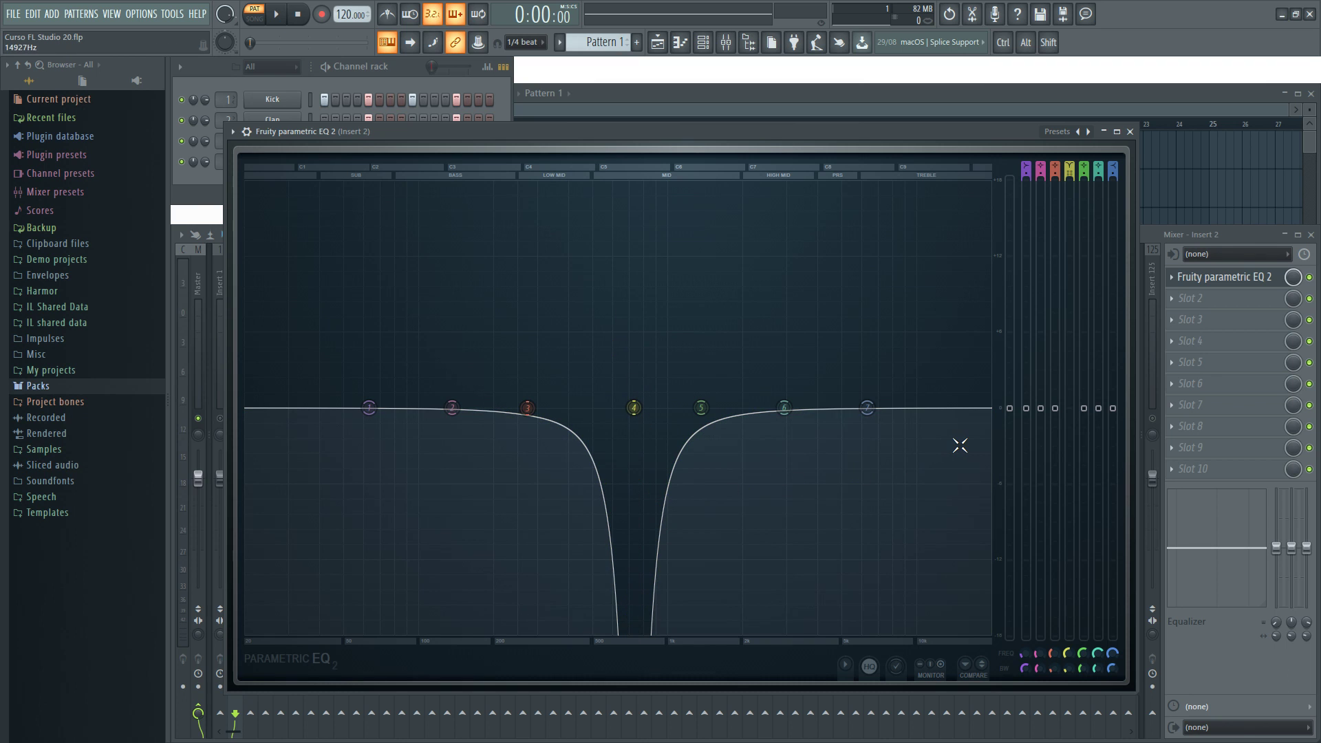
# Play the pattern while moving band 4's notch up to about 864 Hz, and stop playback
pyautogui.press('space')
pyautogui.moveTo(634, 408)
pyautogui.mouseDown()
pyautogui.moveTo(834, 408)
pyautogui.moveTo(387, 408)
pyautogui.moveTo(689, 408)
pyautogui.moveTo(546, 408)
pyautogui.moveTo(675, 408)
pyautogui.moveTo(659, 408)
pyautogui.mouseUp()
pyautogui.press('space')
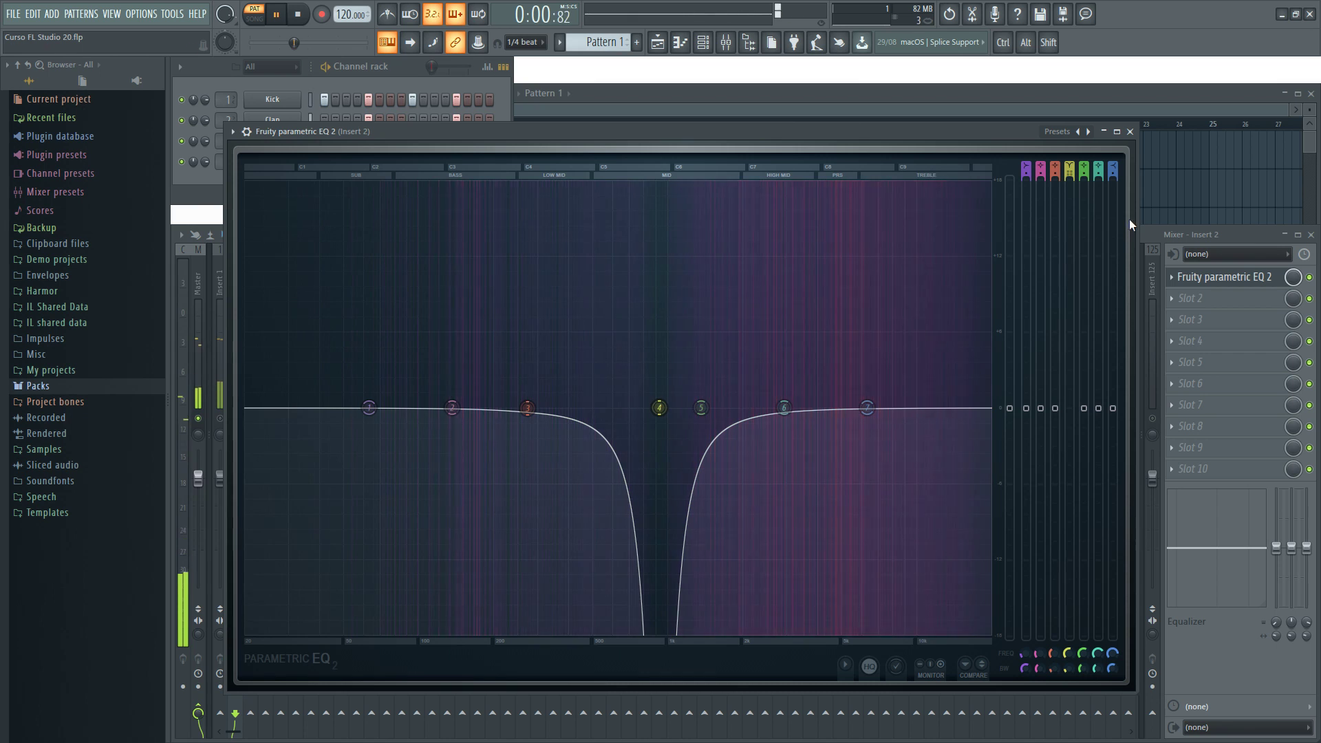
# Change band 4 to a low shelf filter and lower it to about -14.9 dB at 388 Hz
pyautogui.rightClick(658, 408)
pyautogui.moveTo(692, 443)
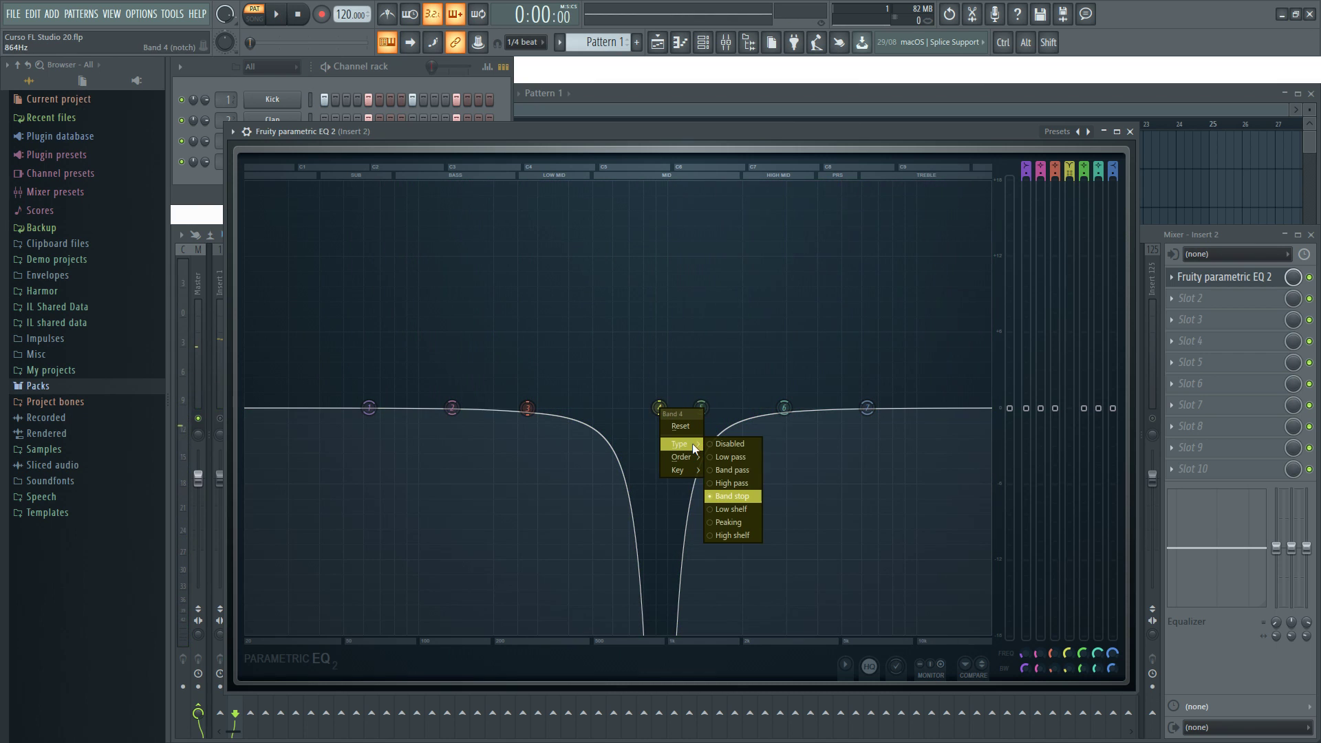
pyautogui.click(747, 511)
pyautogui.moveTo(659, 432); pyautogui.dragTo(564, 597)
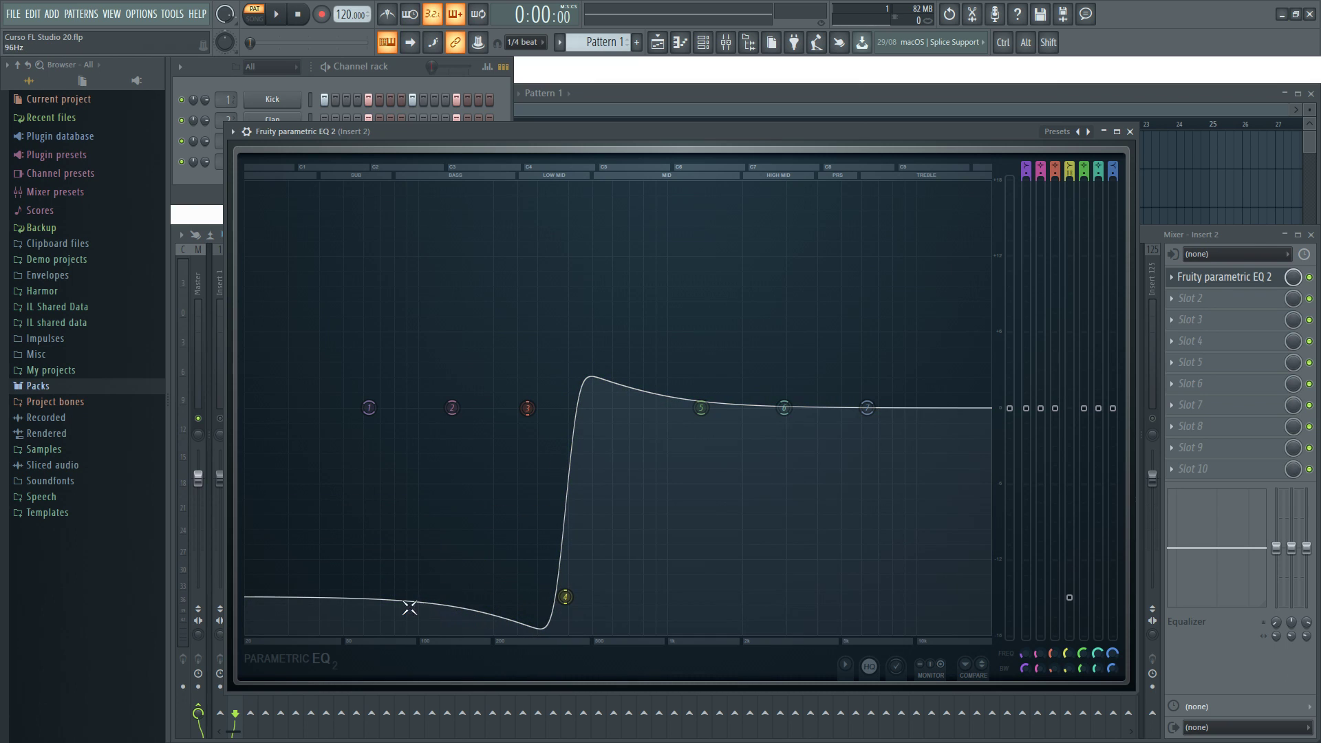
# Vary the low shelf's width repeatedly between 0% and 55% to show how the transition changes
pyautogui.scroll(-10, 569, 599)
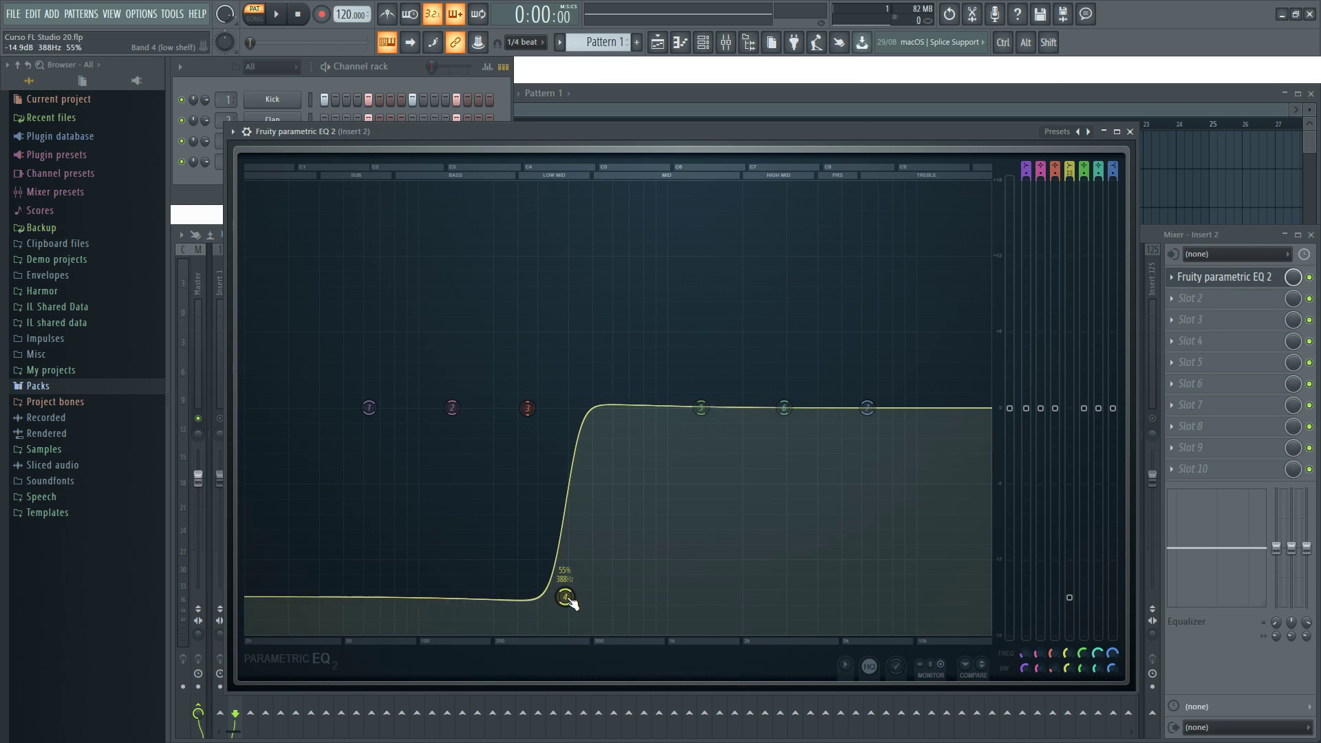
pyautogui.scroll(10, 572, 601)
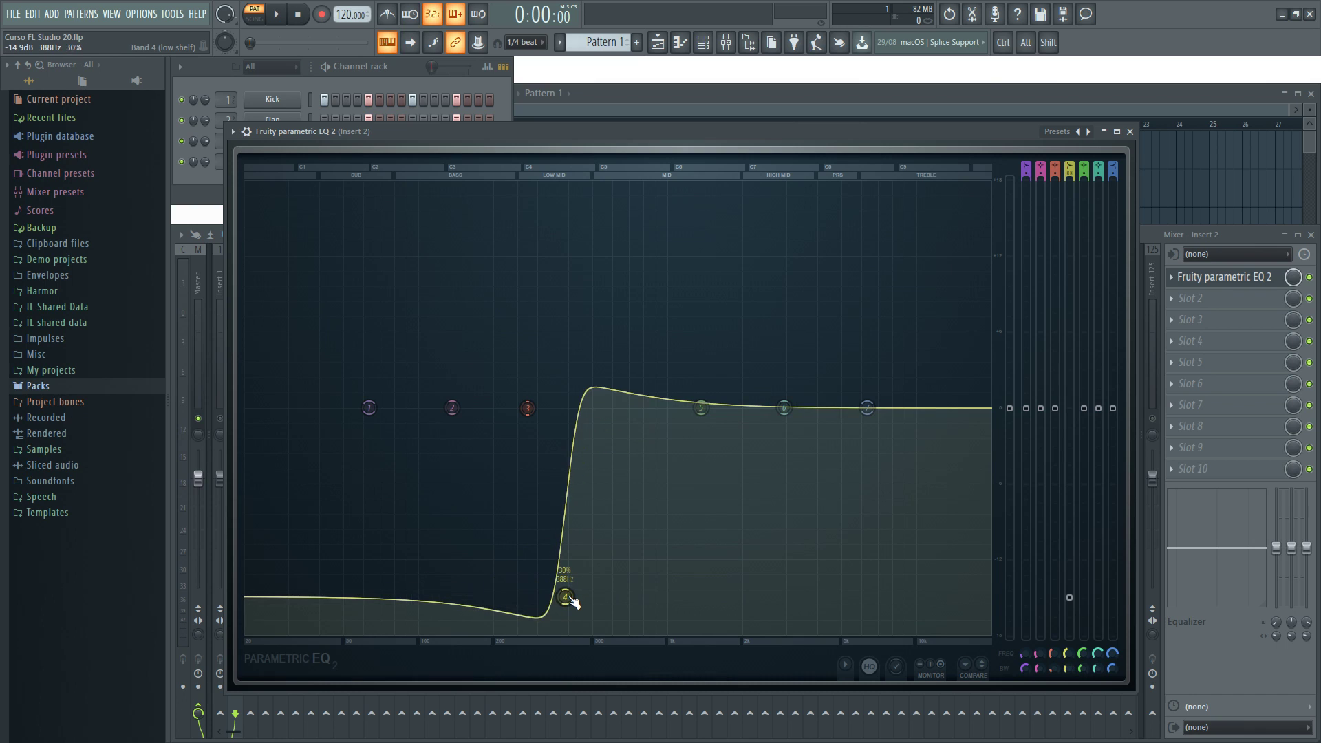
pyautogui.scroll(-10, 572, 601)
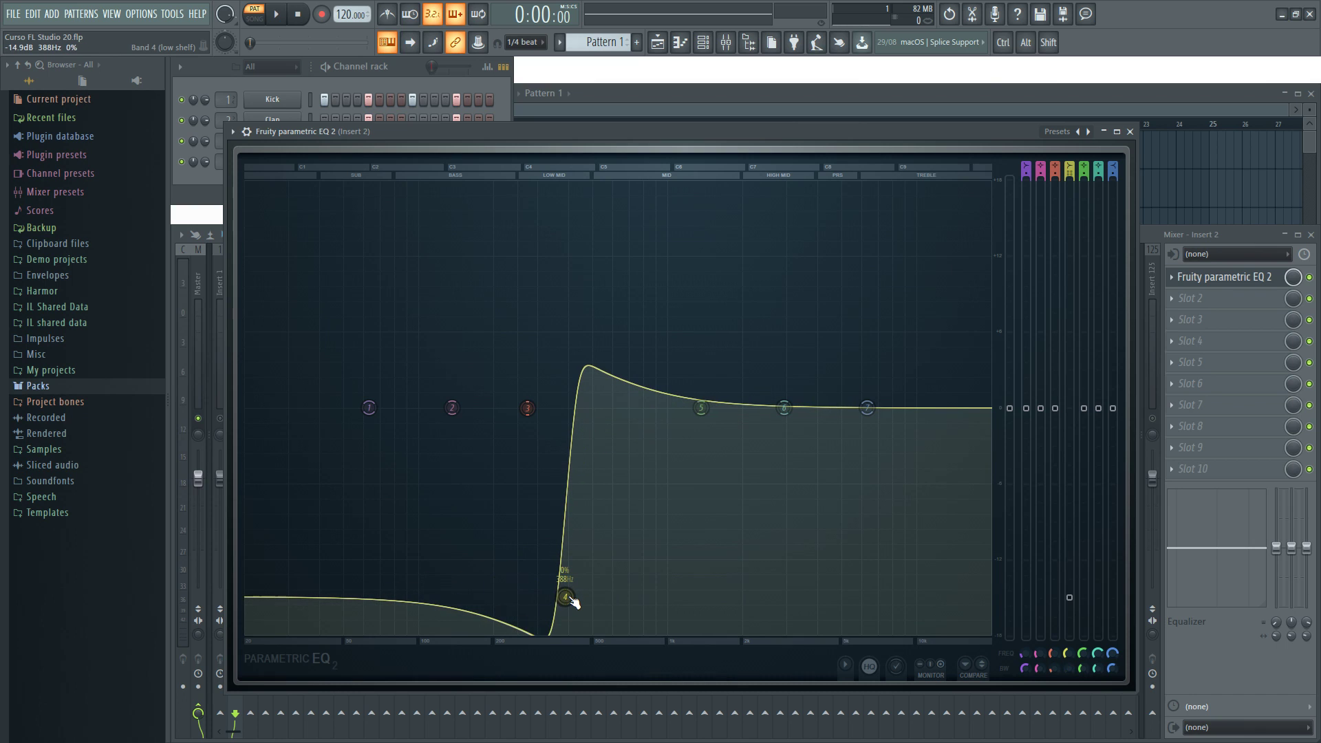
pyautogui.scroll(10, 571, 600)
pyautogui.scroll(-9, 572, 602)
pyautogui.scroll(10, 572, 600)
# Reduce the low shelf's cut to about 8 dB near 357 Hz and turn its width down
pyautogui.moveTo(571, 602); pyautogui.dragTo(553, 579)
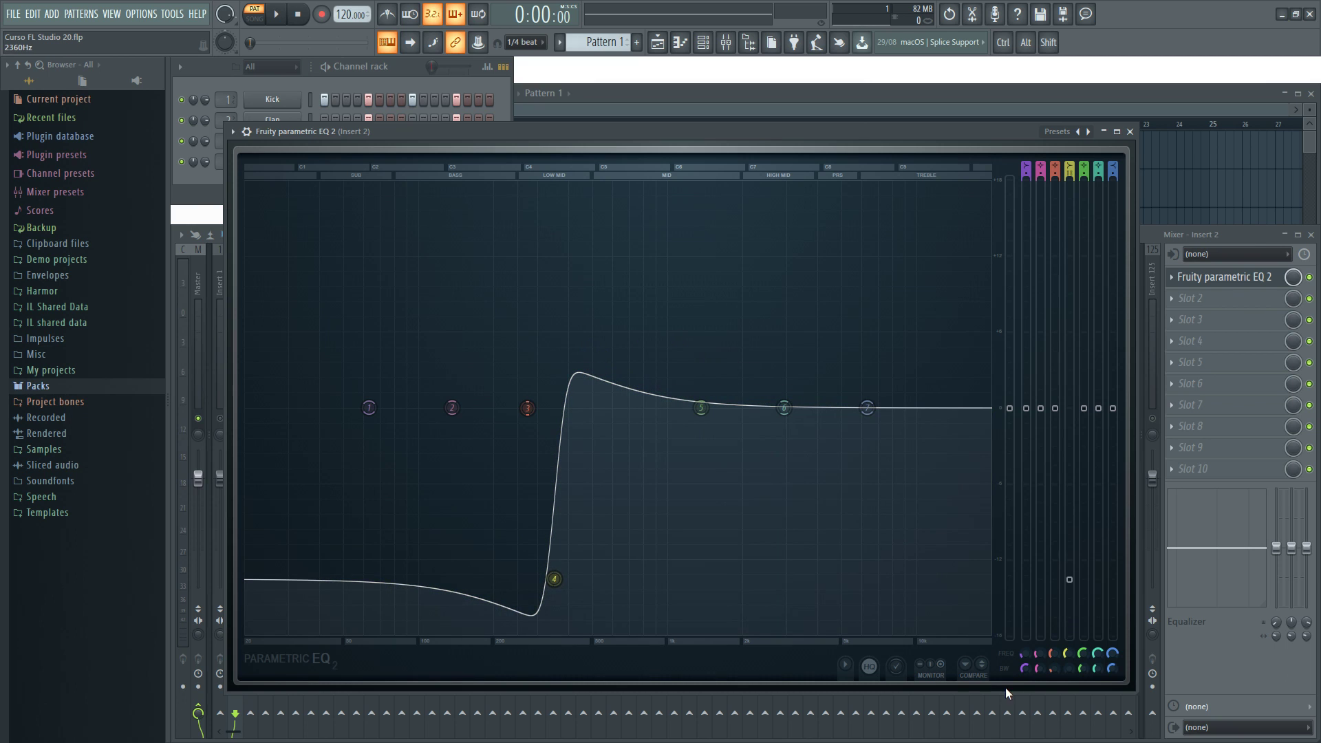
pyautogui.moveTo(1069, 668); pyautogui.dragTo(1070, 712)
pyautogui.moveTo(554, 580); pyautogui.dragTo(557, 508)
# Change band 4 to a high shelf filter and place it near 649 Hz with a cut of about 4 dB
pyautogui.rightClick(559, 510)
pyautogui.moveTo(589, 539)
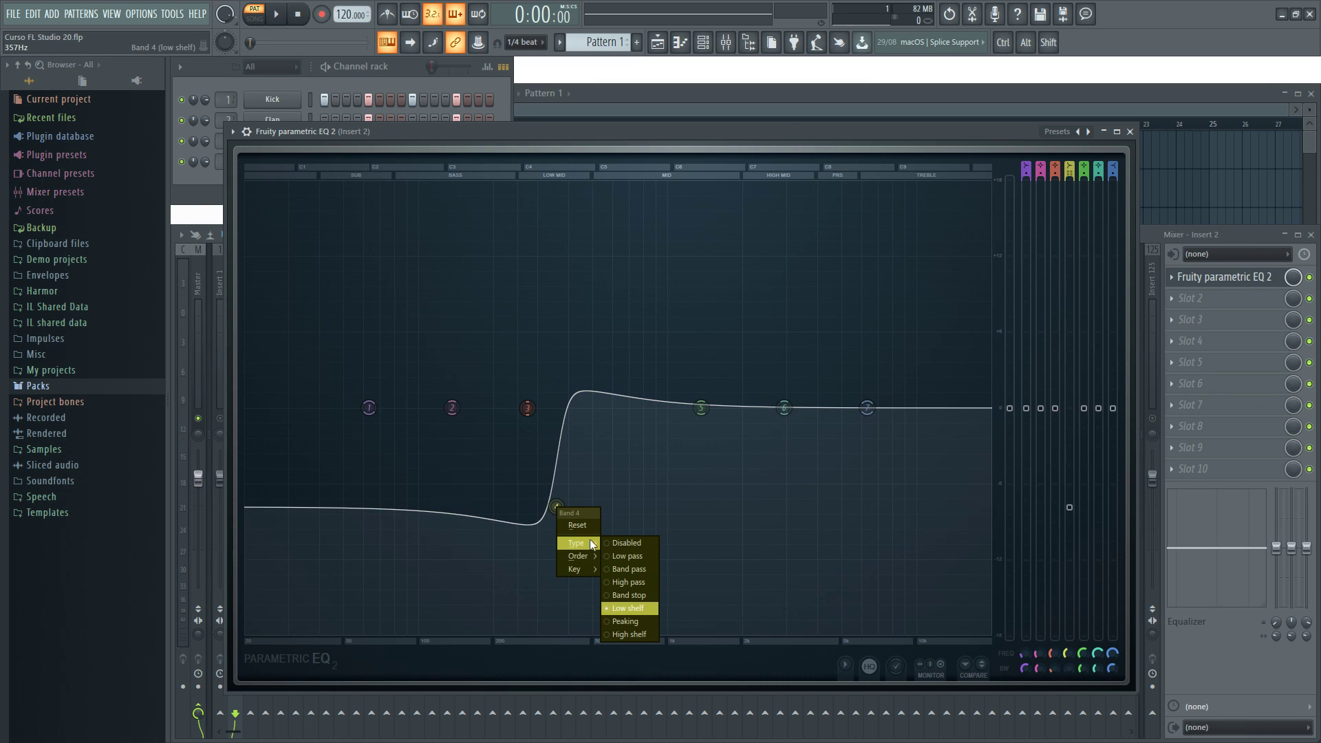
pyautogui.click(629, 632)
pyautogui.moveTo(556, 507); pyautogui.dragTo(621, 456)
# Change band 4 to a low pass filter, widen it to 55%, and shift its cutoff to about 696 Hz
pyautogui.rightClick(622, 456)
pyautogui.moveTo(644, 491)
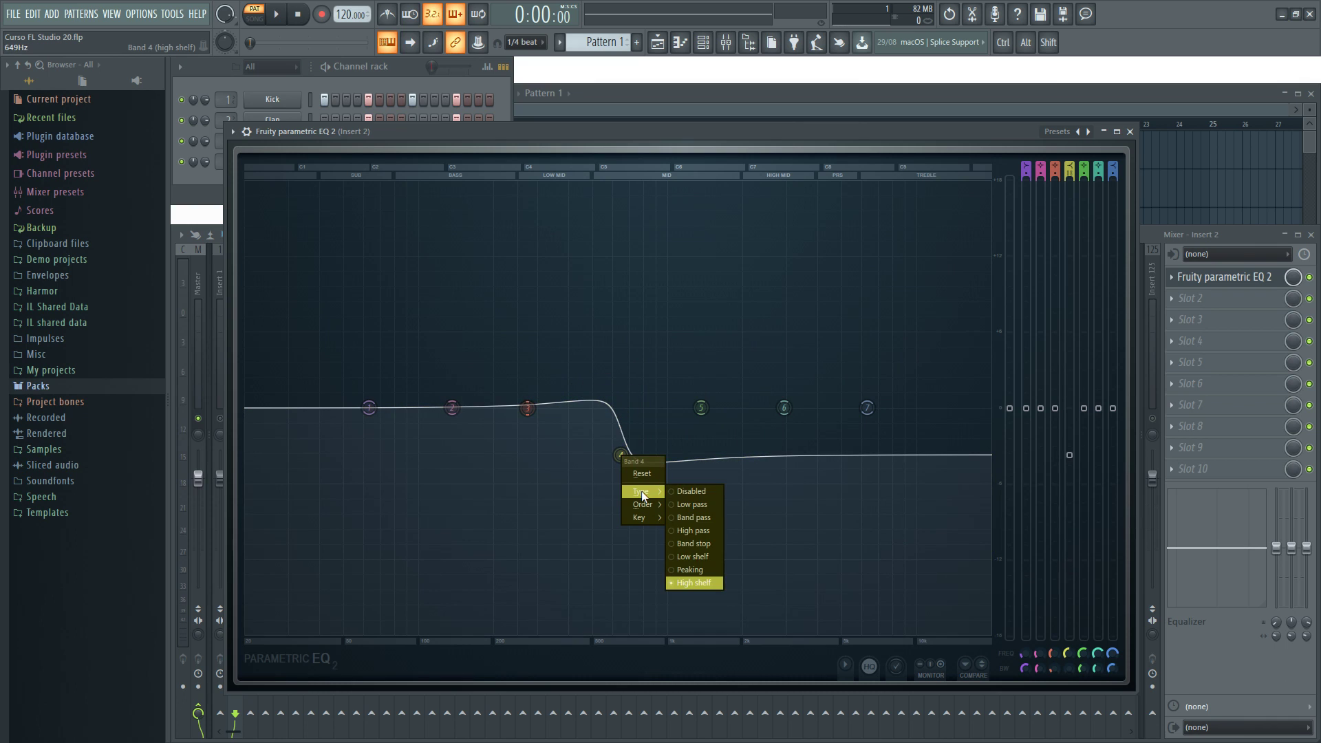
pyautogui.click(702, 506)
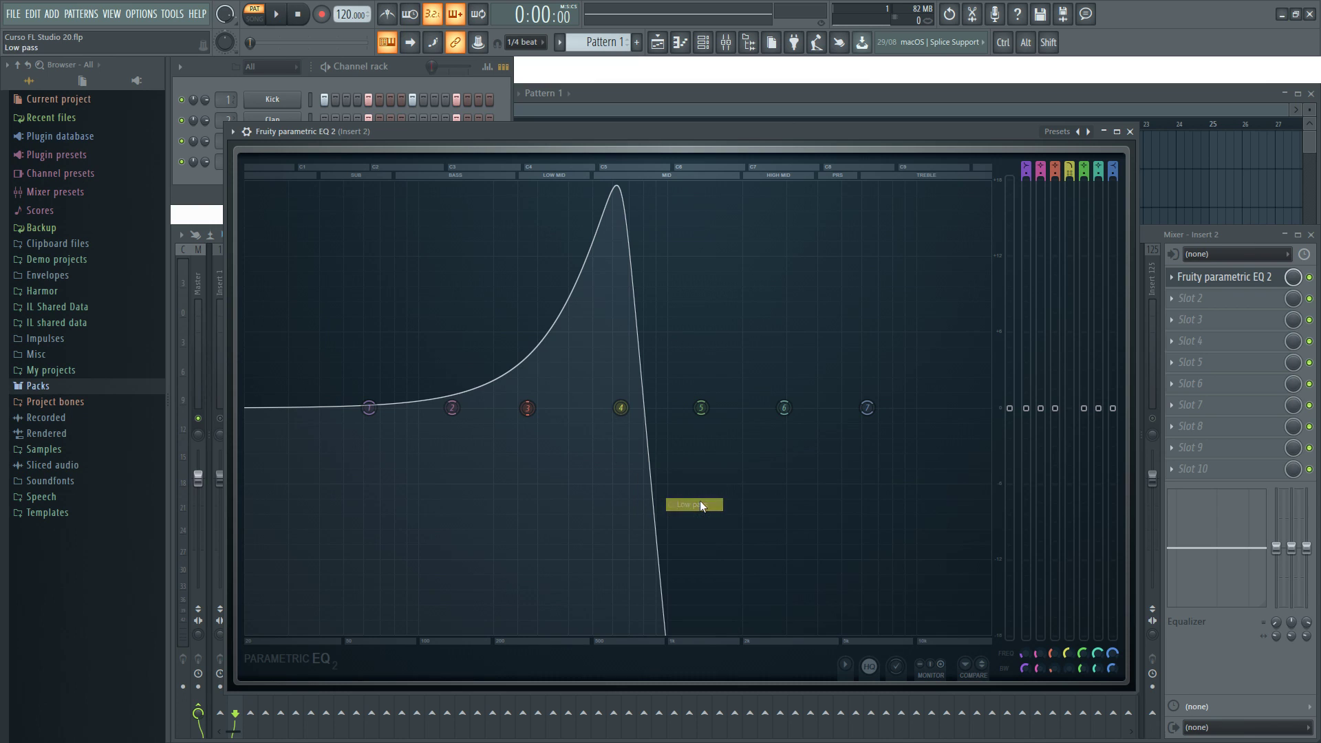
pyautogui.scroll(3, 621, 410)
pyautogui.moveTo(621, 409); pyautogui.dragTo(630, 410)
pyautogui.scroll(3, 629, 410)
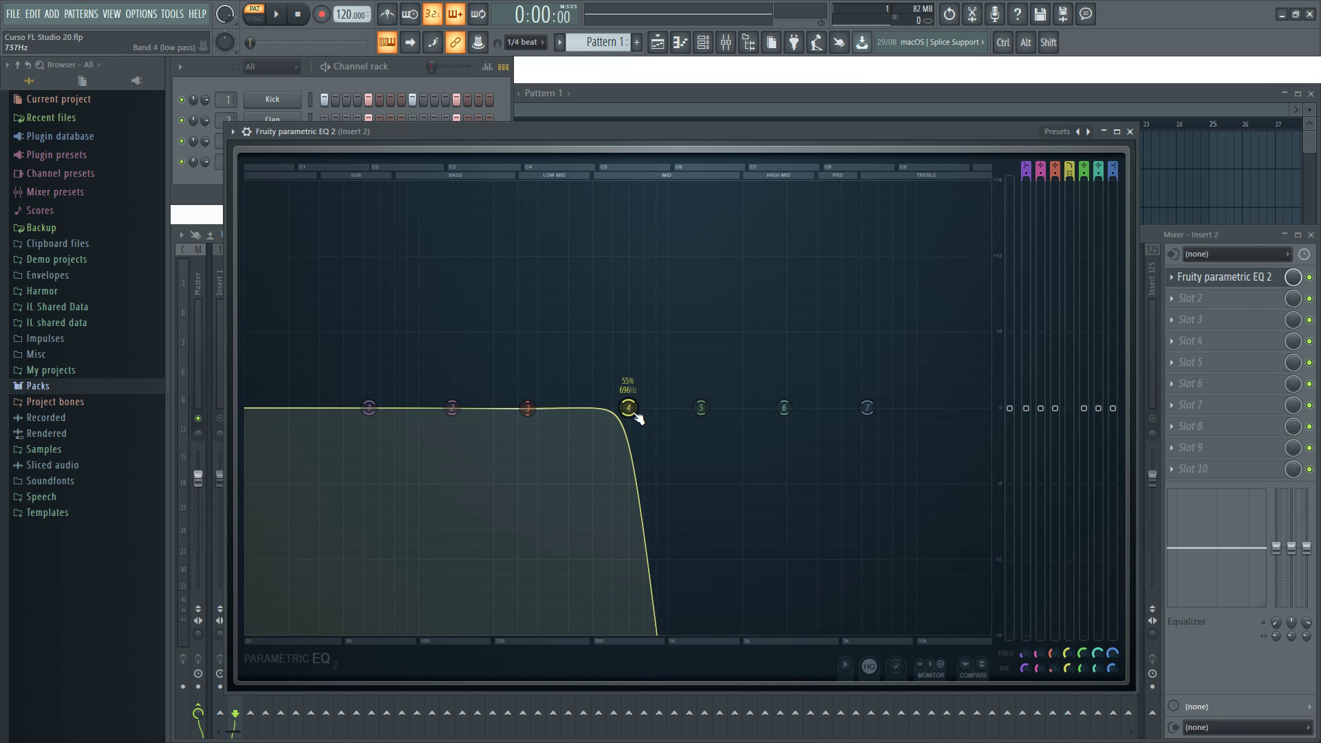
# Lower band 4's low pass cutoff to about 429 Hz, then change the band to a peaking filter and shift it higher
pyautogui.moveTo(629, 407)
pyautogui.mouseDown()
pyautogui.moveTo(855, 404)
pyautogui.moveTo(628, 407)
pyautogui.mouseUp()
pyautogui.moveTo(628, 408); pyautogui.dragTo(575, 408)
pyautogui.rightClick(576, 409)
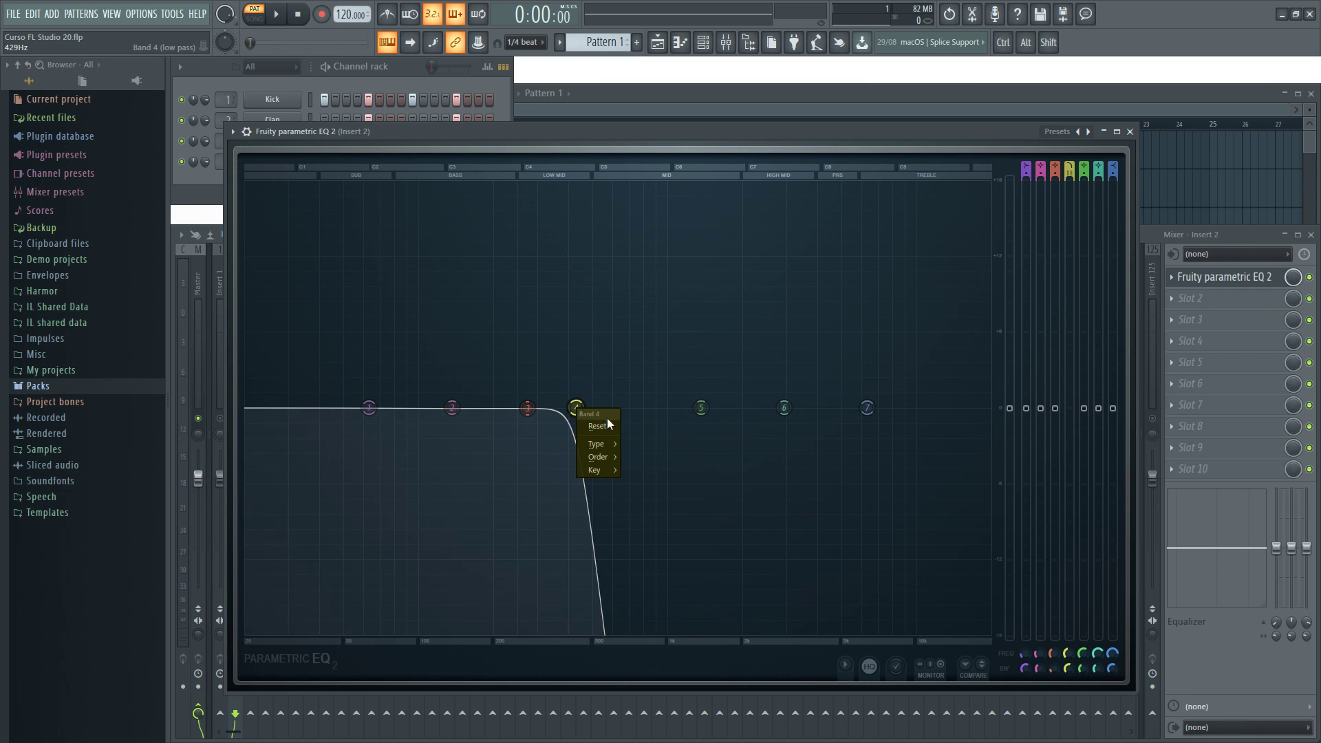
pyautogui.moveTo(613, 447)
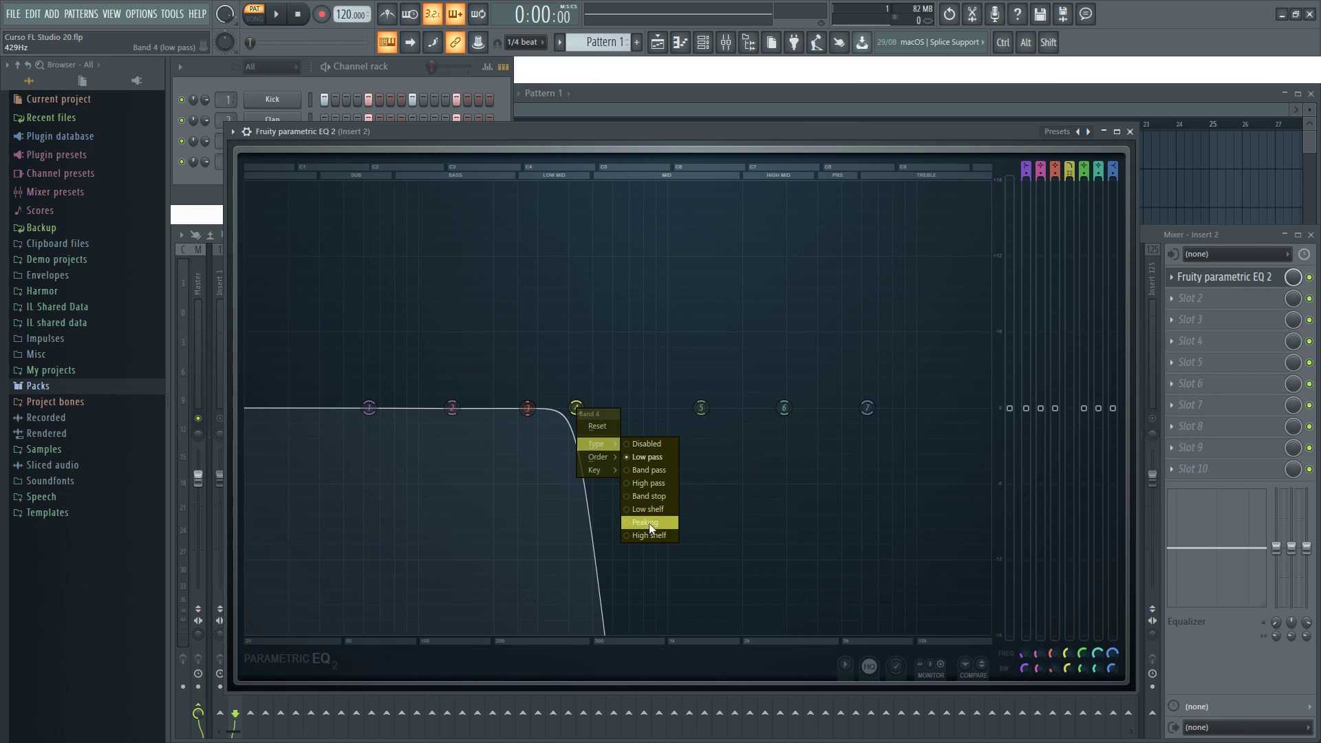
pyautogui.click(645, 524)
pyautogui.moveTo(577, 507); pyautogui.dragTo(636, 406)
# Set band 4's order to Steep 8 and boost it about 5 dB near 601 Hz
pyautogui.rightClick(623, 414)
pyautogui.moveTo(650, 452)
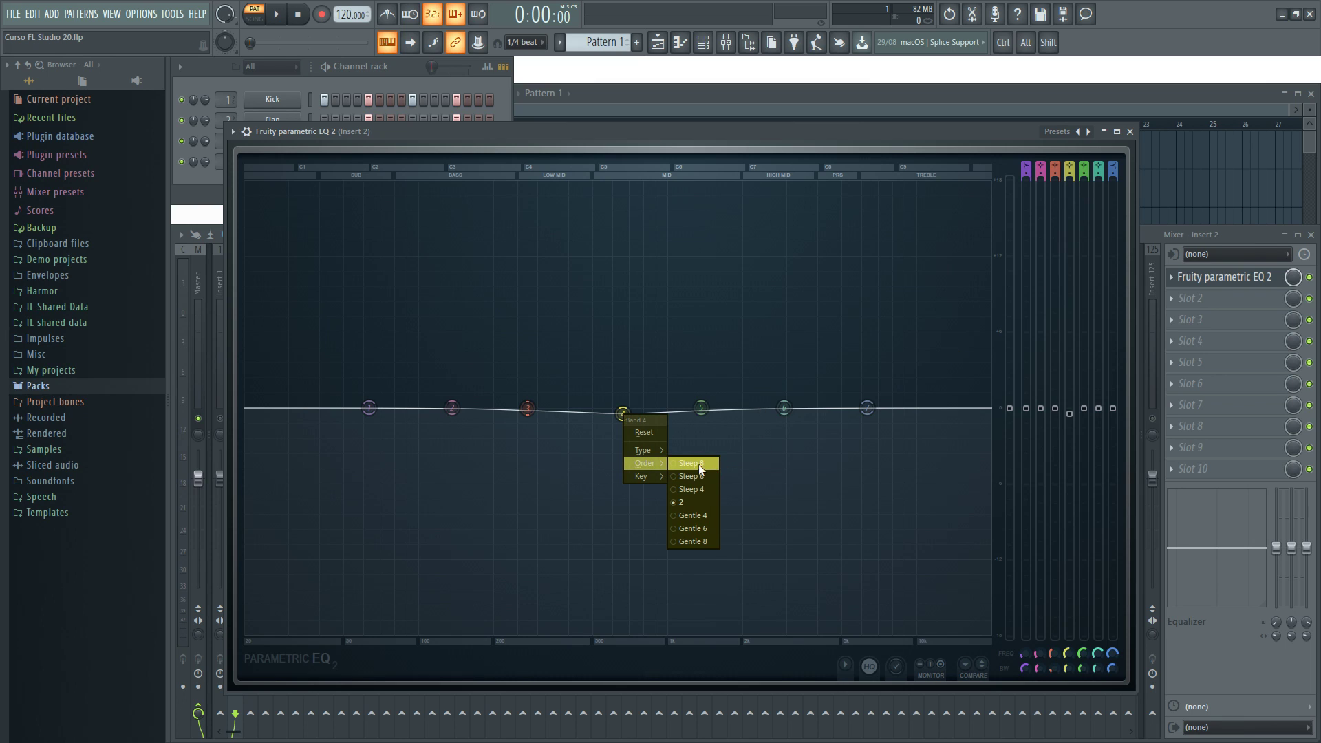
pyautogui.click(699, 464)
pyautogui.moveTo(623, 413); pyautogui.dragTo(613, 339)
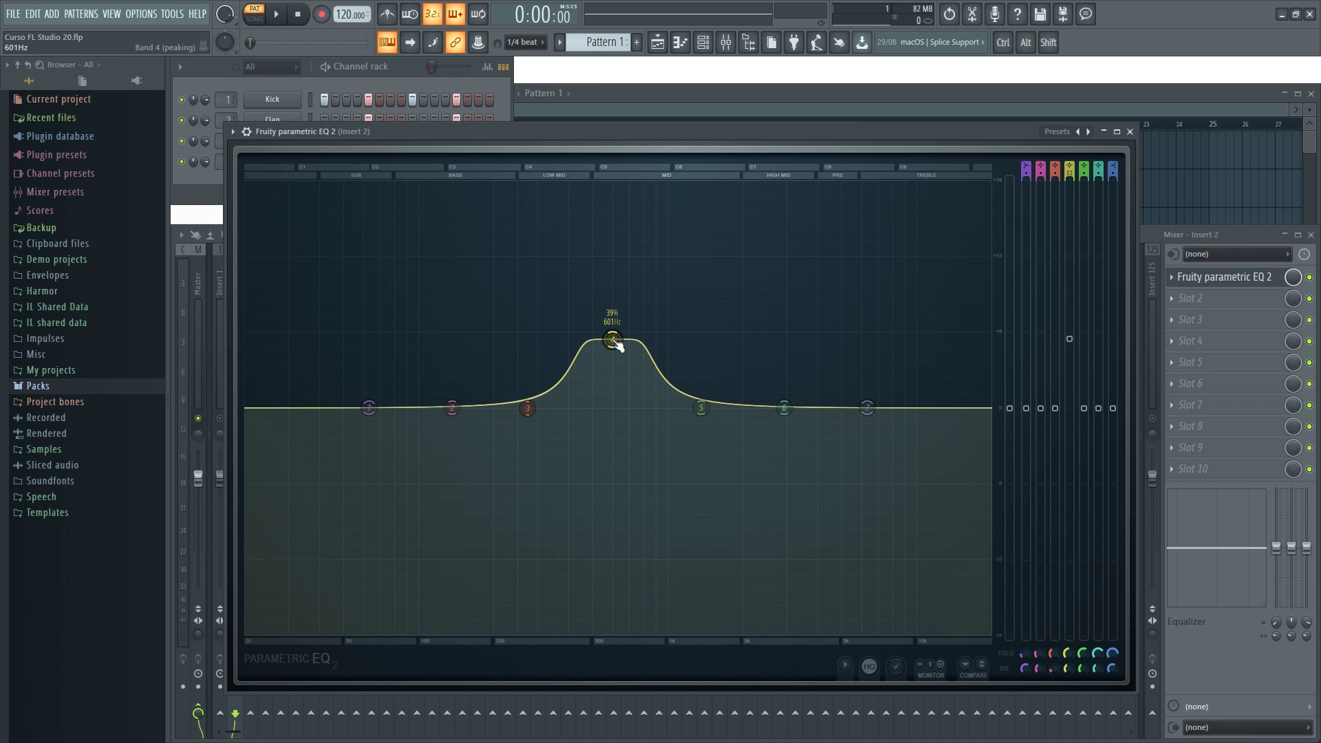
# Change band 4 to a less steep filter order
pyautogui.rightClick(613, 340)
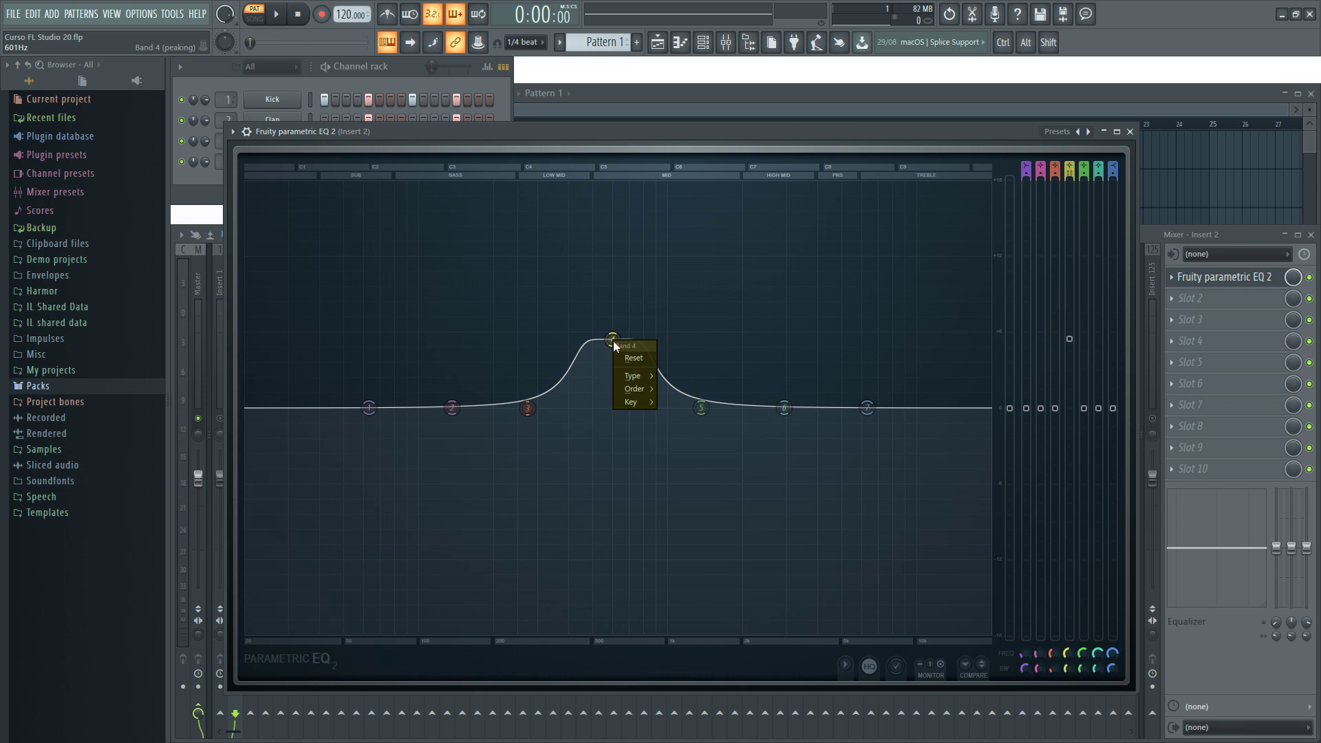
pyautogui.moveTo(649, 374)
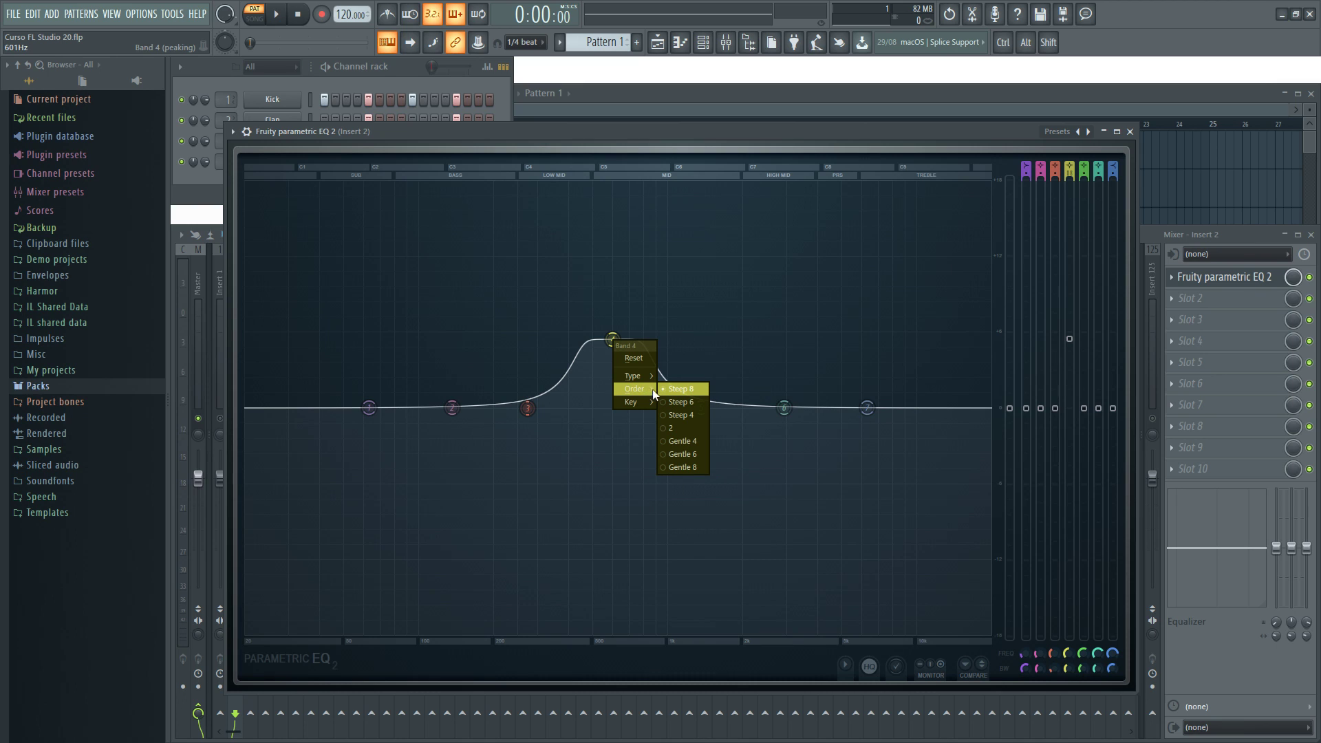
pyautogui.click(671, 418)
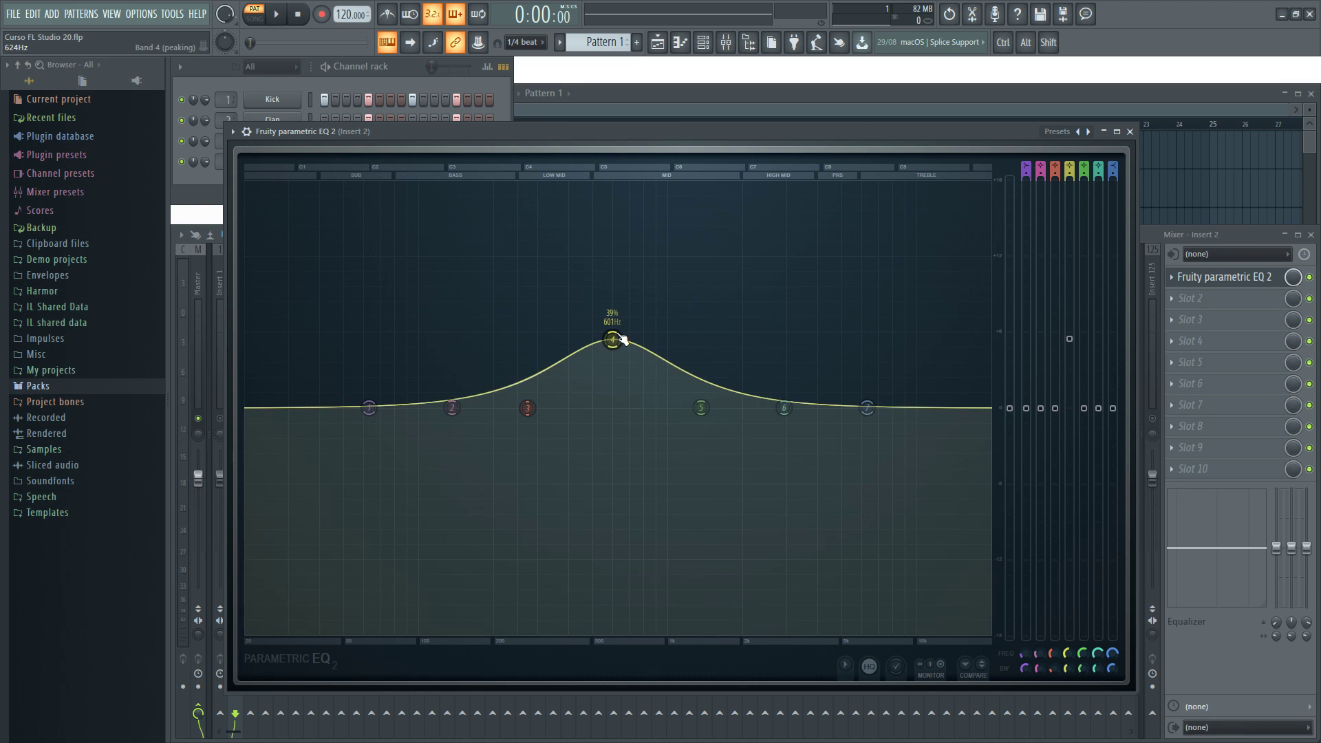
# Narrow band 4's width, boost it about 15 dB near 624 Hz, and play the pattern briefly to audition it
pyautogui.scroll(-3, 621, 341)
pyautogui.moveTo(621, 340); pyautogui.dragTo(625, 221)
pyautogui.scroll(3, 612, 264)
pyautogui.scroll(-2, 625, 220)
pyautogui.press('space')
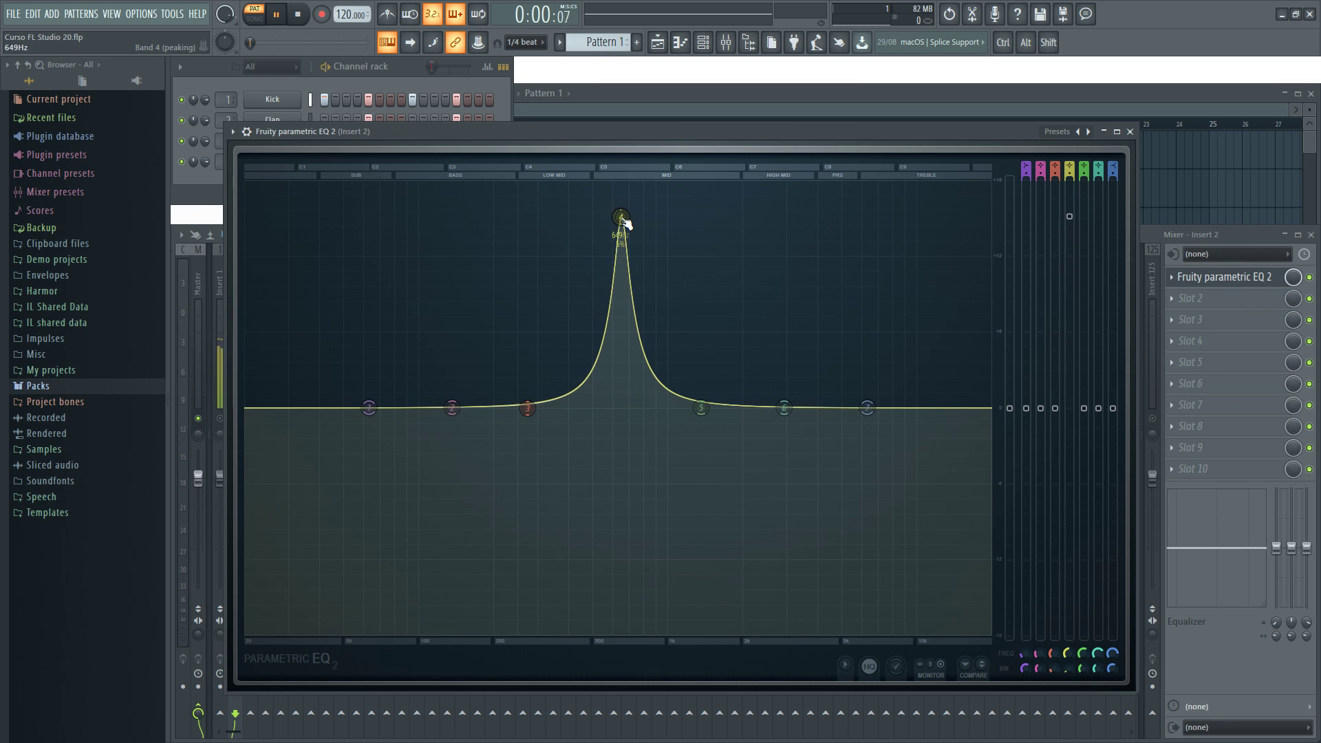
pyautogui.press('space')
pyautogui.moveTo(625, 222); pyautogui.dragTo(620, 222)
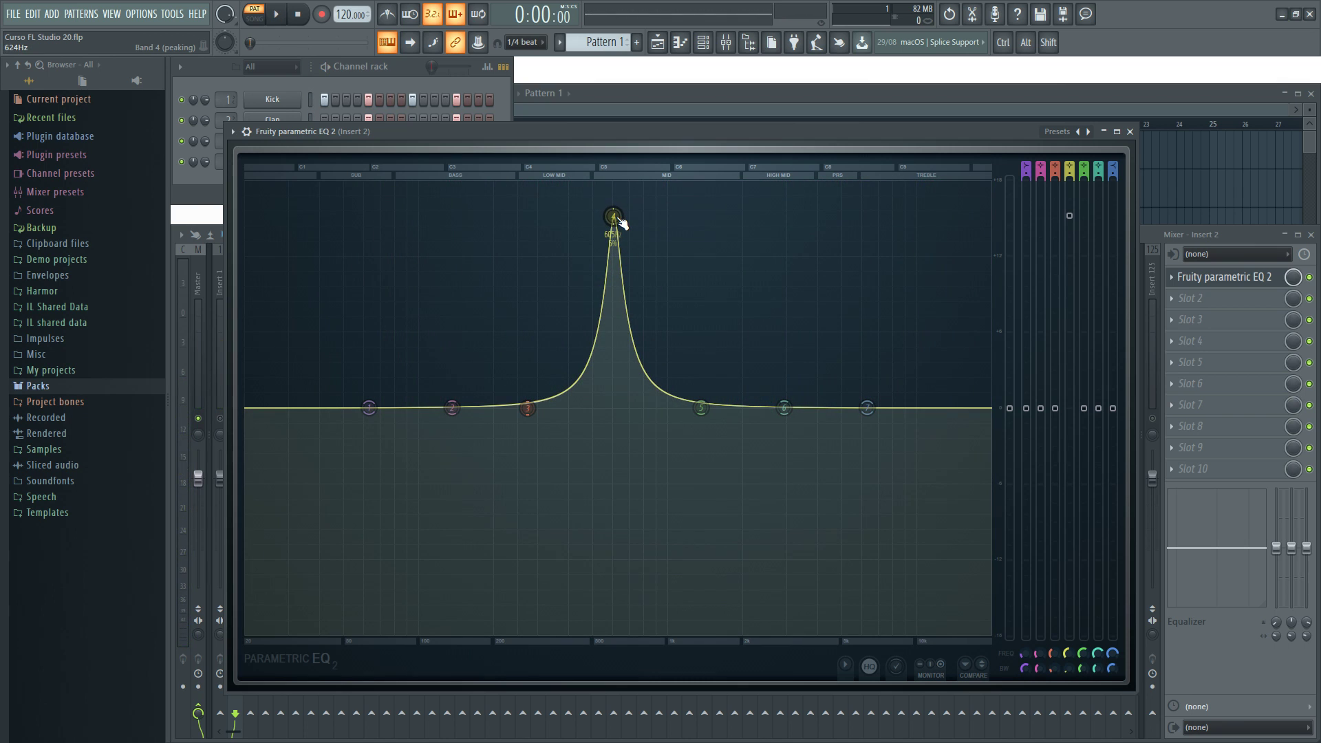
# Browse the note frequencies for band 4 and tune the band to key C5 (523.3 Hz)
pyautogui.rightClick(617, 219)
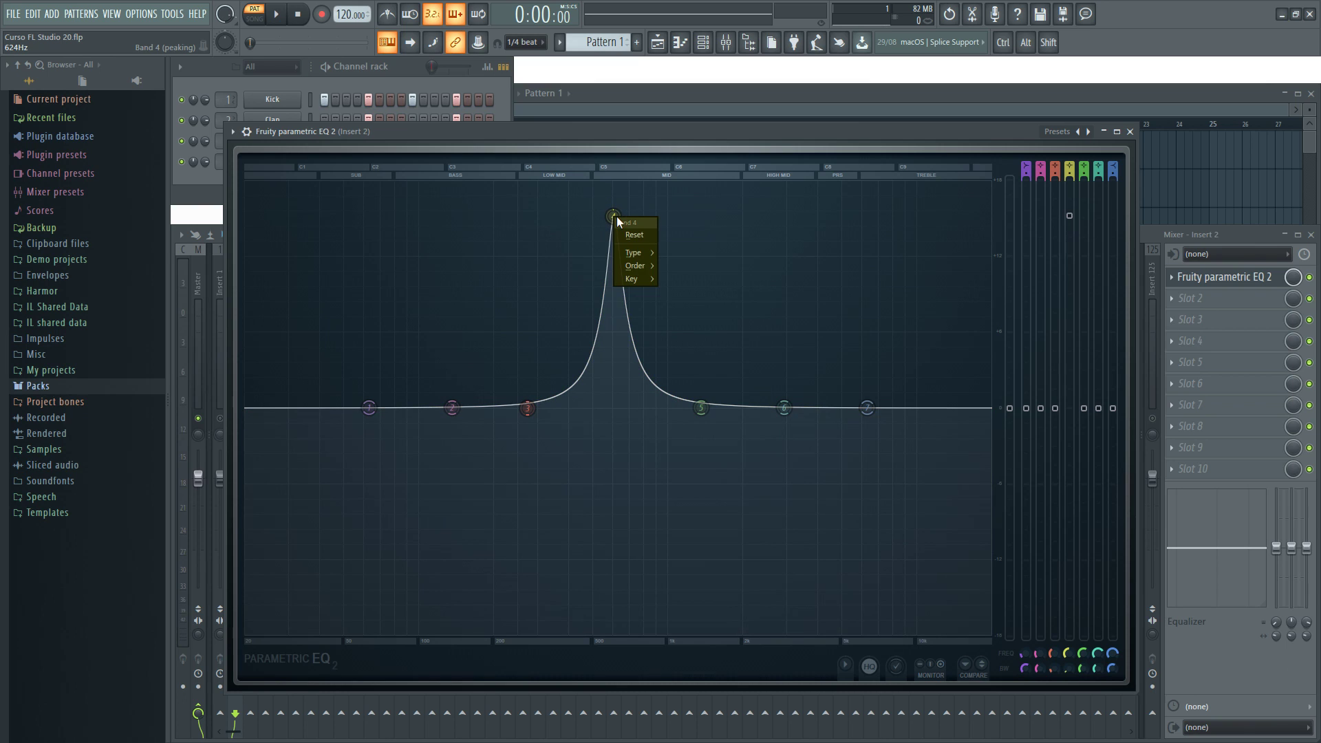
pyautogui.moveTo(636, 279)
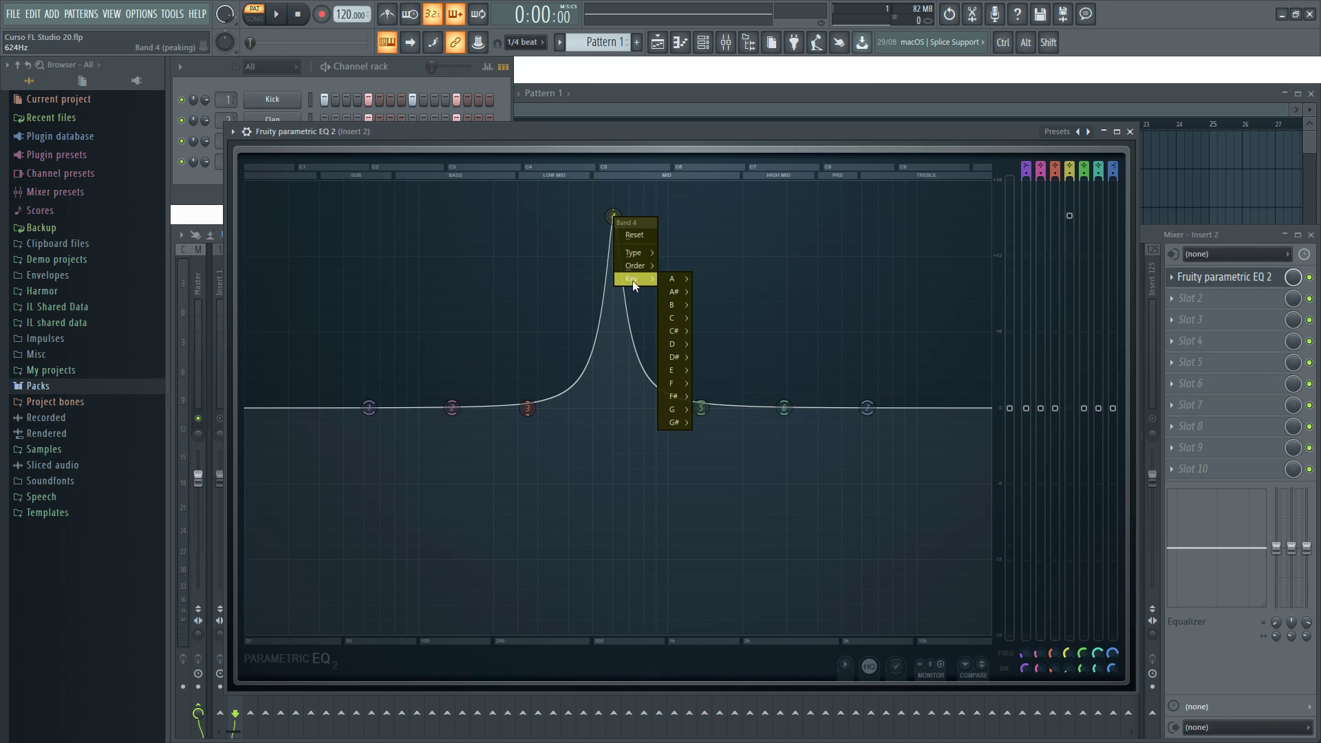
pyautogui.moveTo(684, 278)
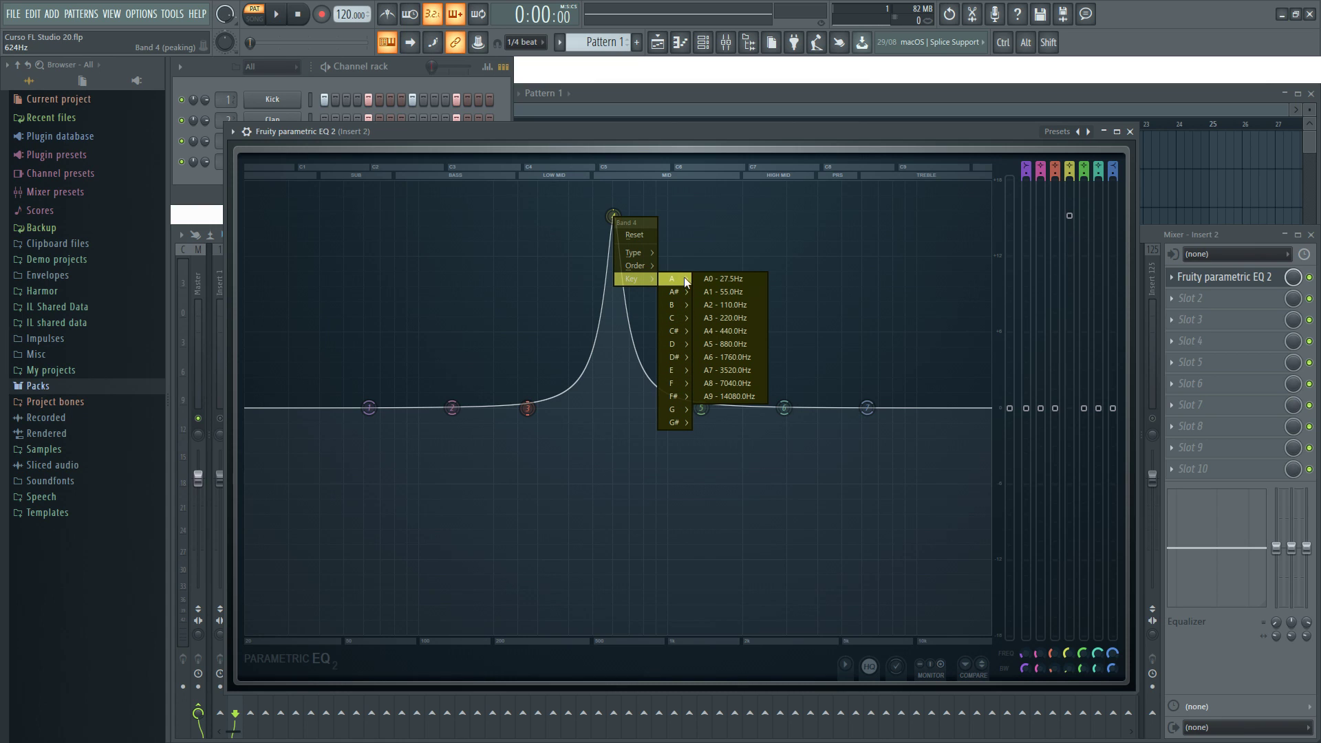
pyautogui.moveTo(681, 307)
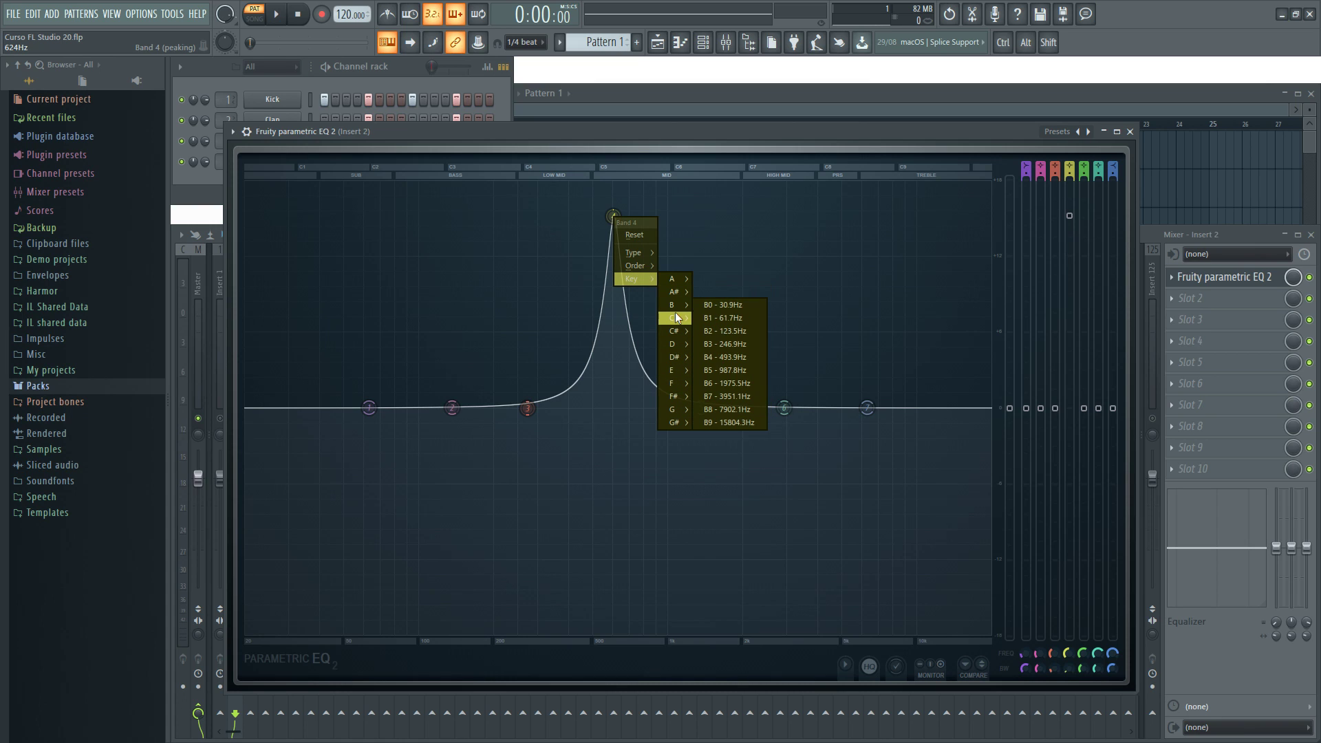
pyautogui.moveTo(680, 356)
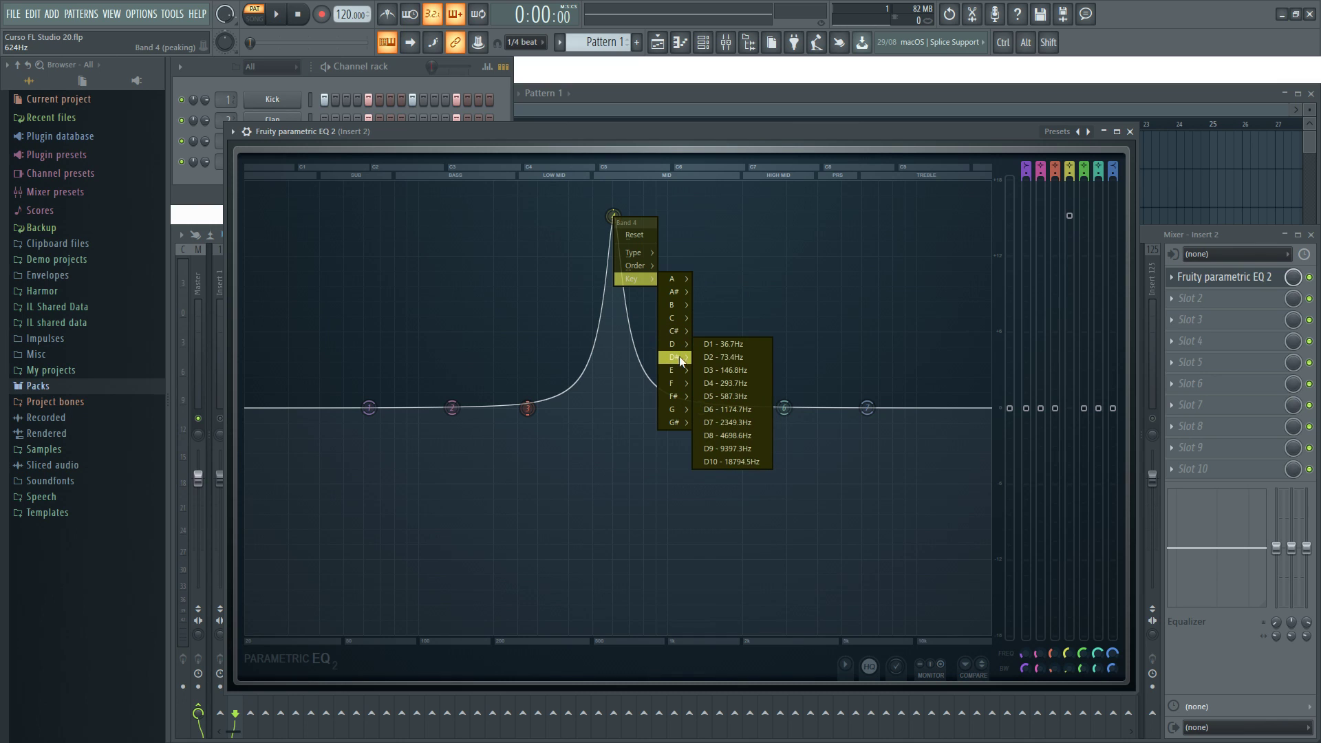
pyautogui.moveTo(679, 411)
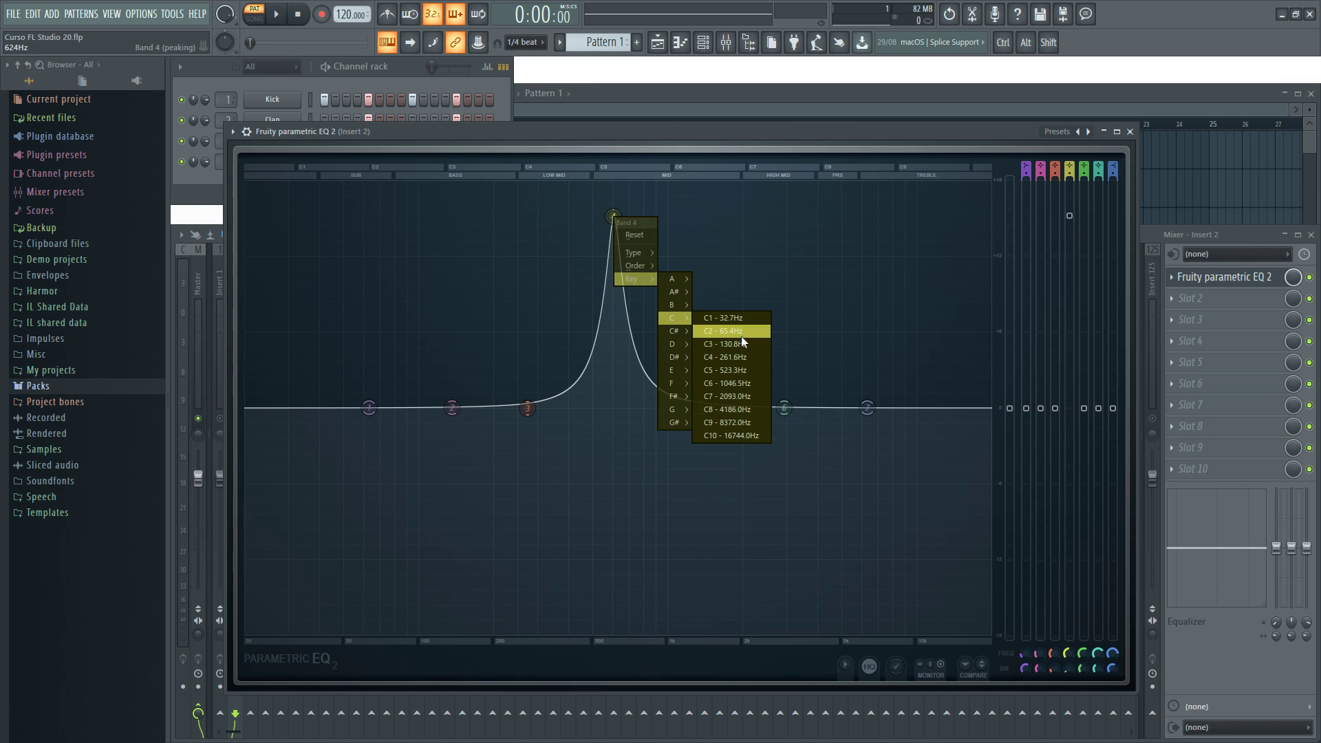
pyautogui.click(745, 372)
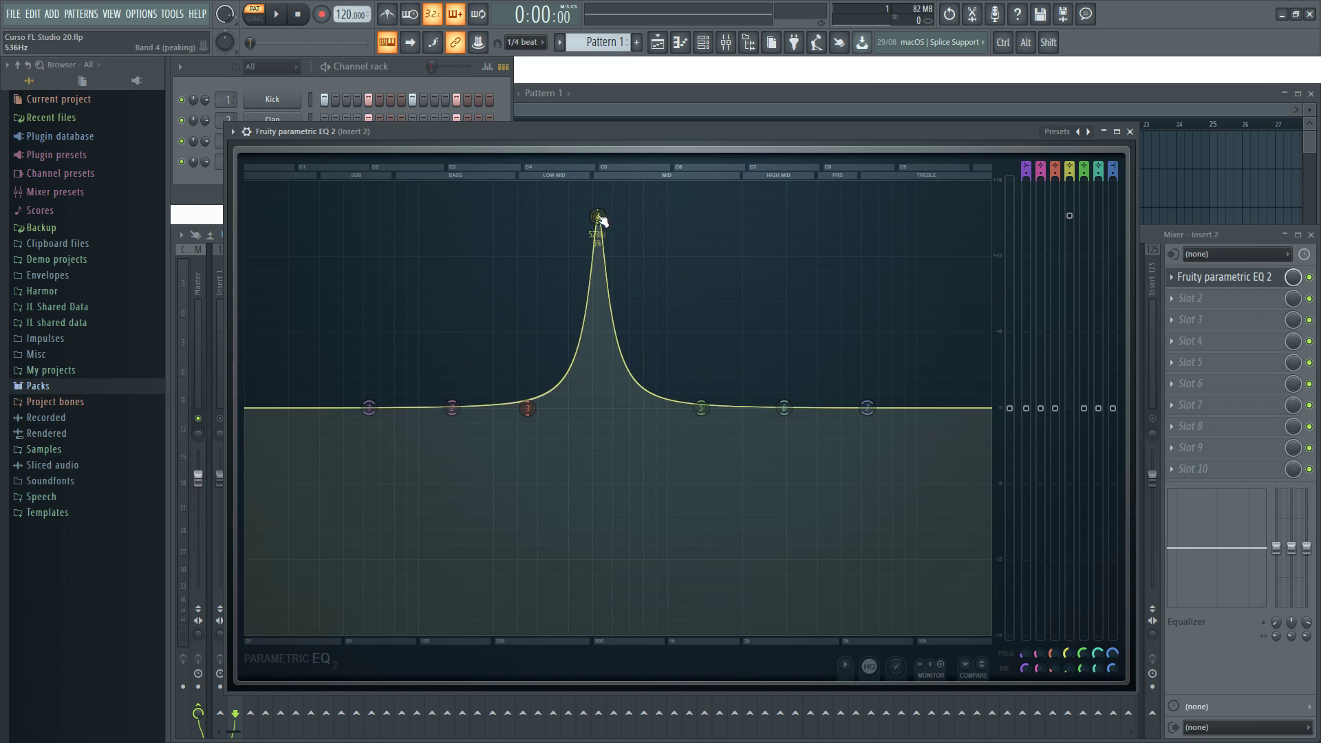
# Raise band 4's boost to the maximum of about 18 dB and play the pattern briefly
pyautogui.moveTo(598, 217); pyautogui.dragTo(598, 182)
pyautogui.press('space')
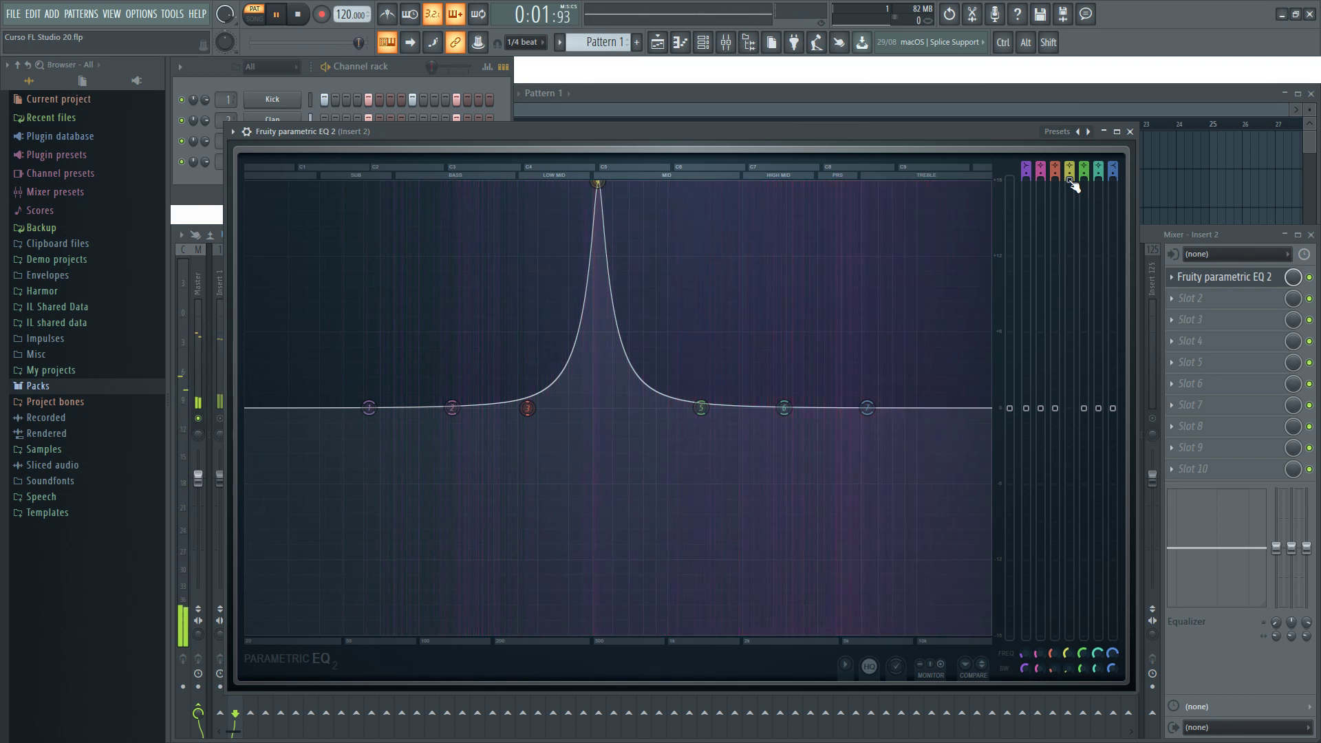
pyautogui.press('space')
# Cut bands 1, 6 and 7 fully around the band 4 peak and listen to the pattern
pyautogui.moveTo(369, 408); pyautogui.dragTo(486, 631)
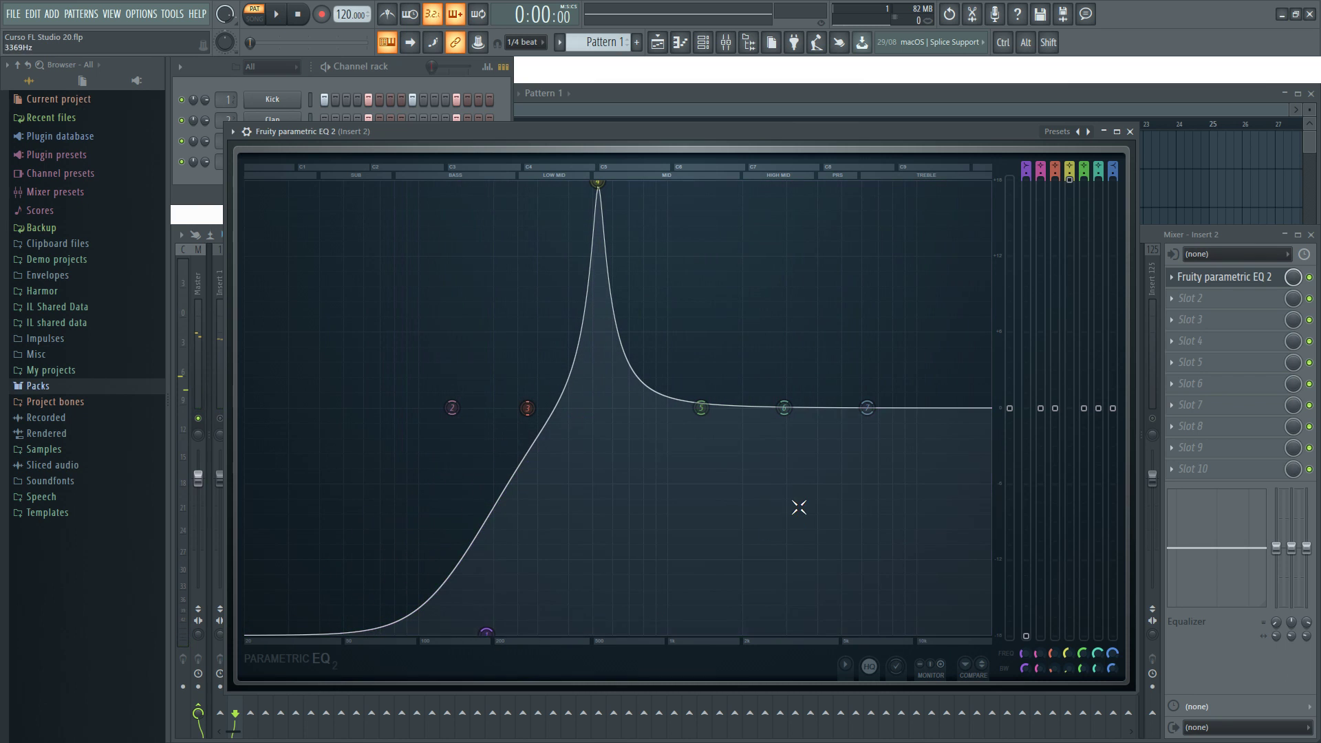
pyautogui.moveTo(787, 418); pyautogui.dragTo(768, 627)
pyautogui.moveTo(867, 413); pyautogui.dragTo(827, 631)
pyautogui.press('space')
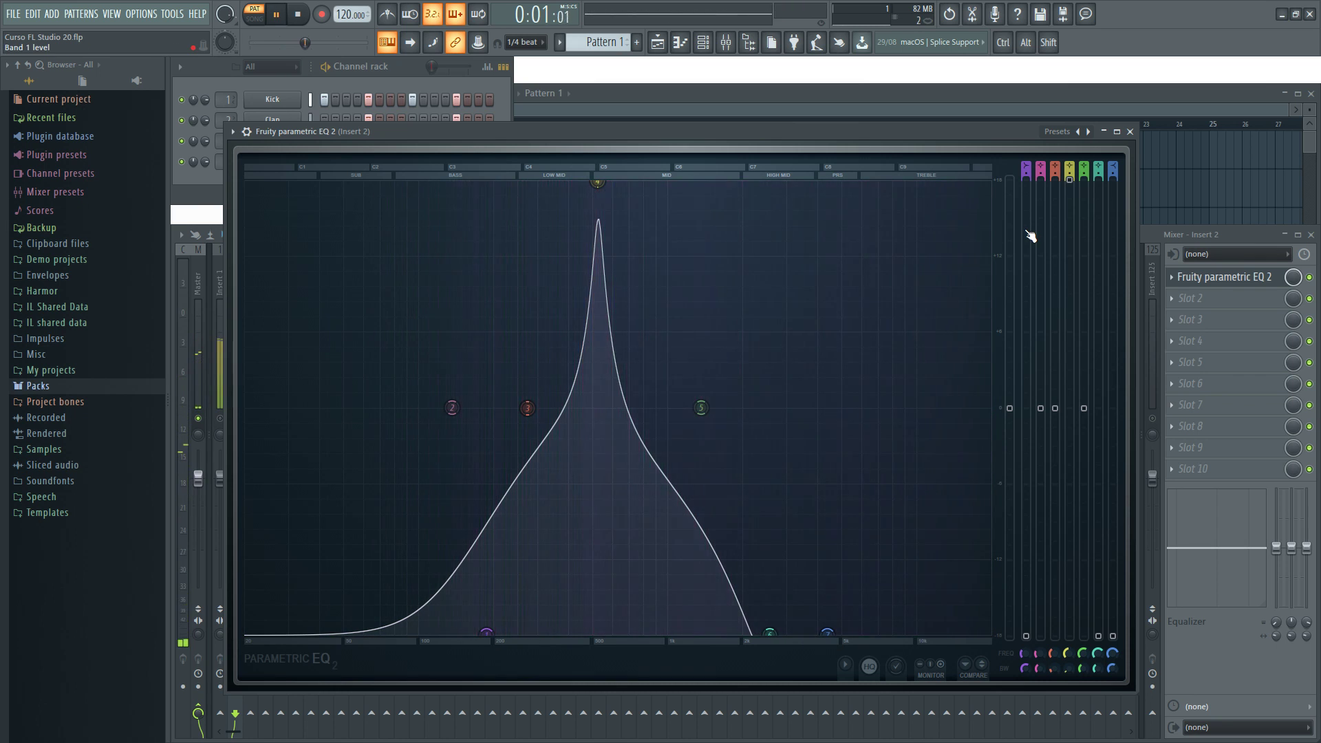
pyautogui.press('space')
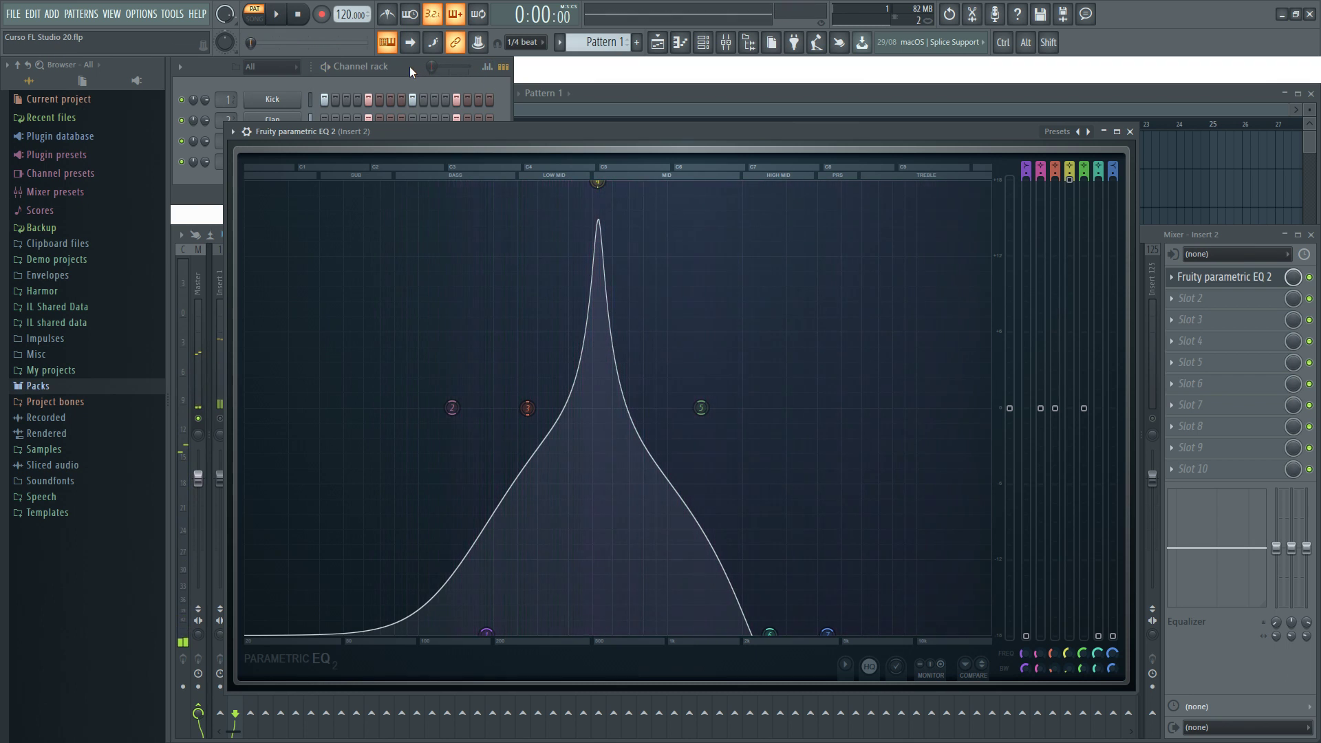
# Insert a 3x Osc generator above the Snare channel and move its window clear of the channel list
pyautogui.click(410, 66)
pyautogui.rightClick(269, 162)
pyautogui.moveTo(377, 267)
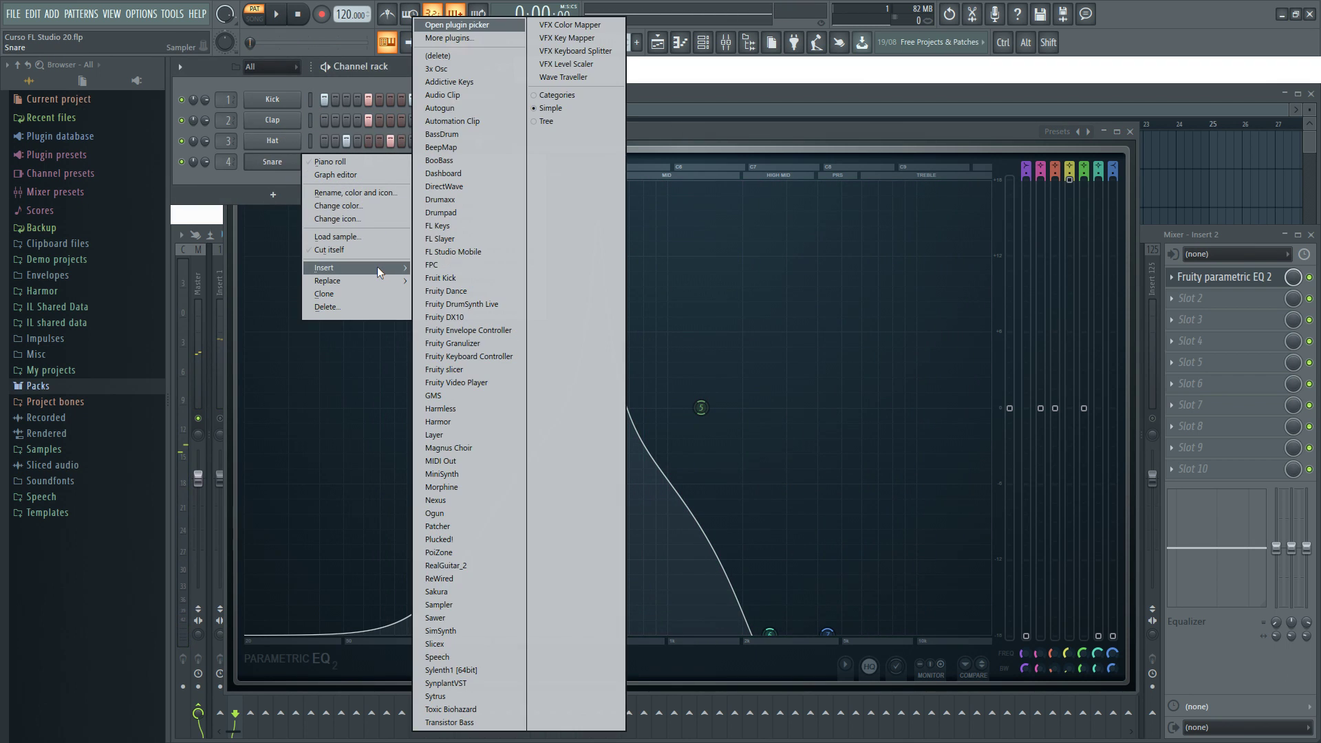
pyautogui.click(451, 69)
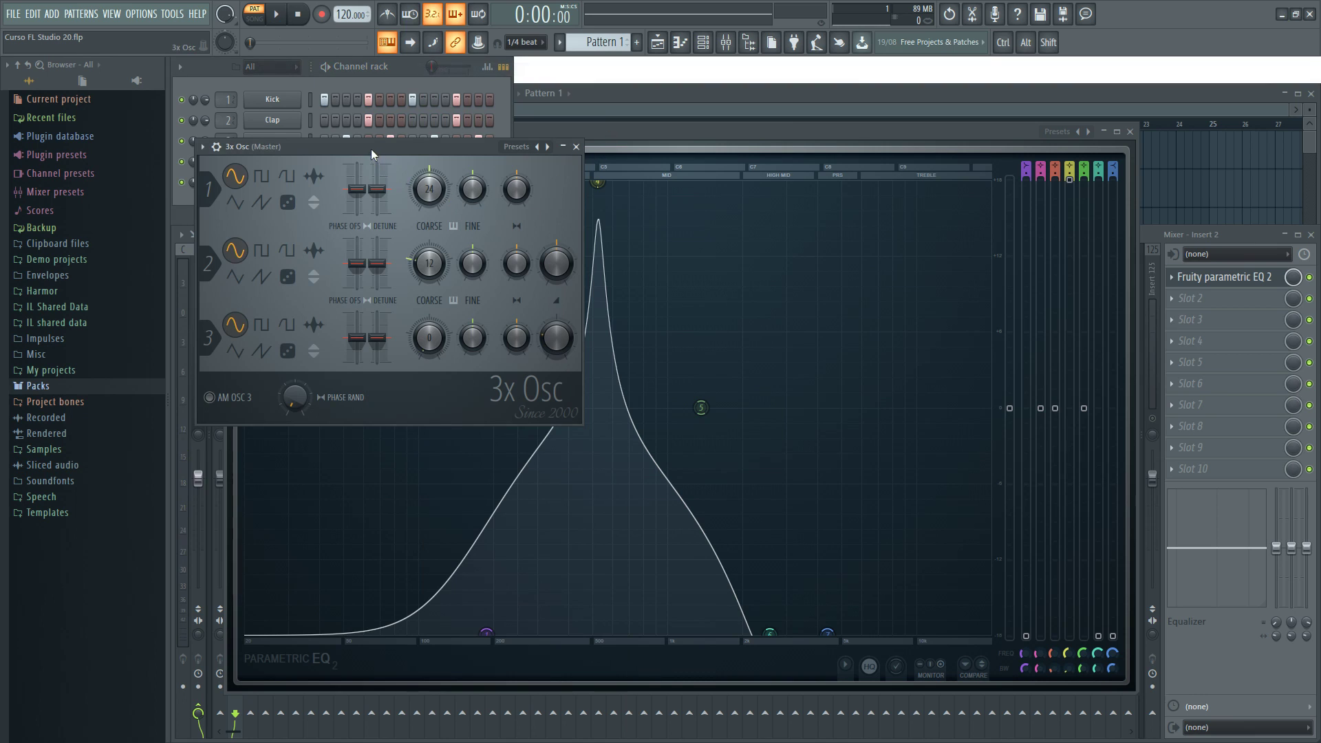
pyautogui.moveTo(614, 147); pyautogui.dragTo(614, 206)
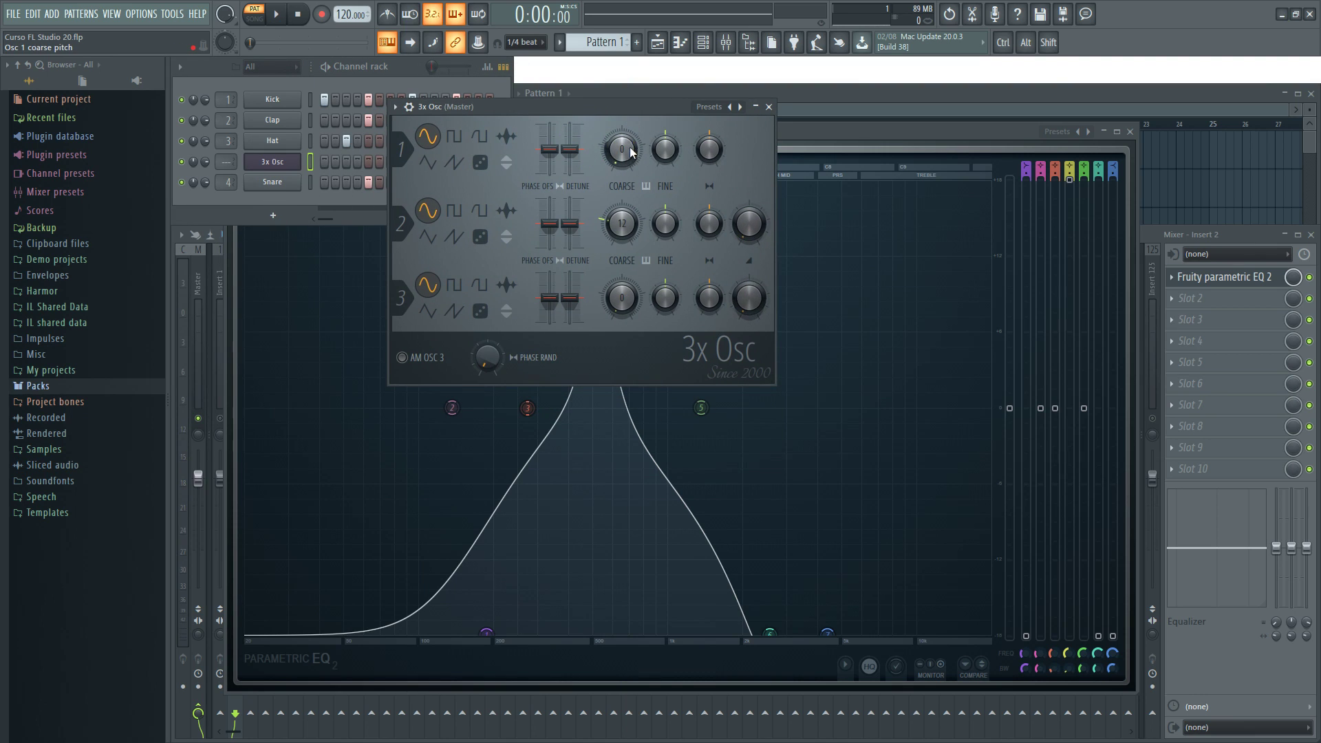
# Look at the 3x Osc's envelope settings, close the synth and return to the equalizer
pyautogui.click(409, 106)
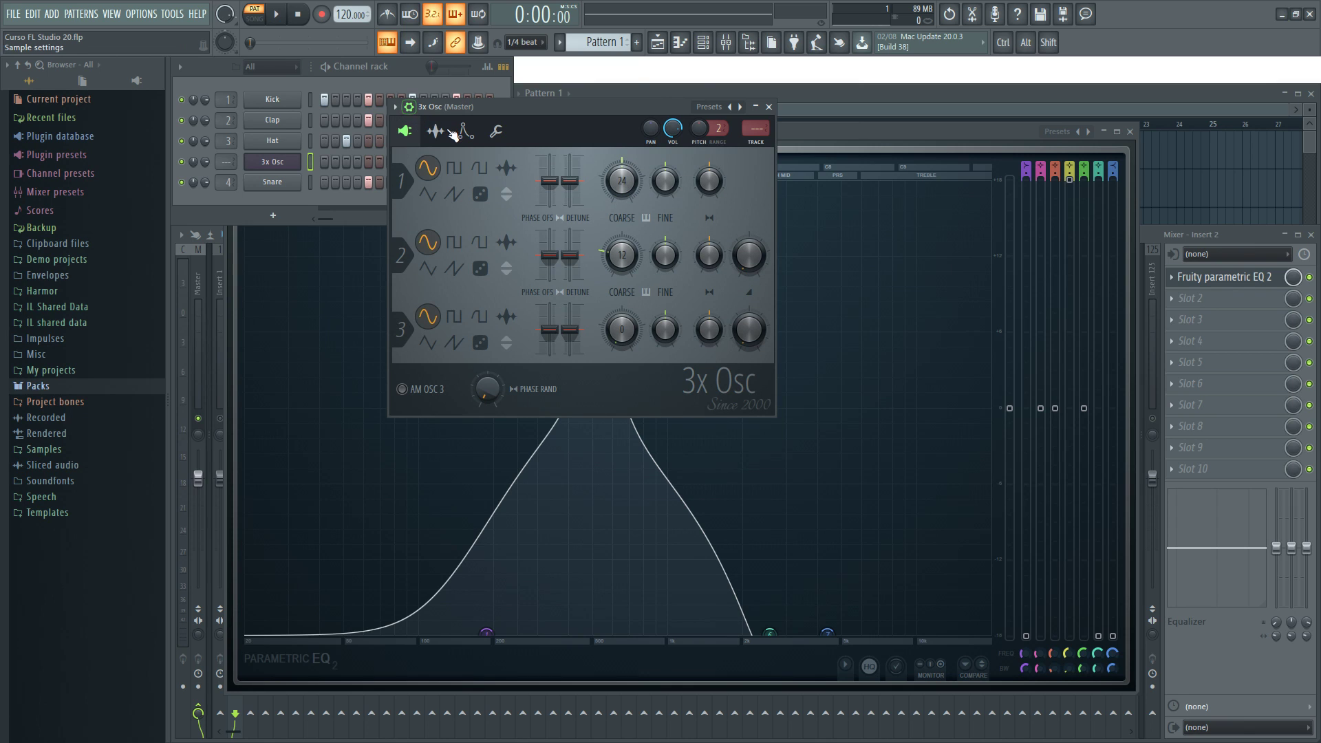
pyautogui.click(461, 131)
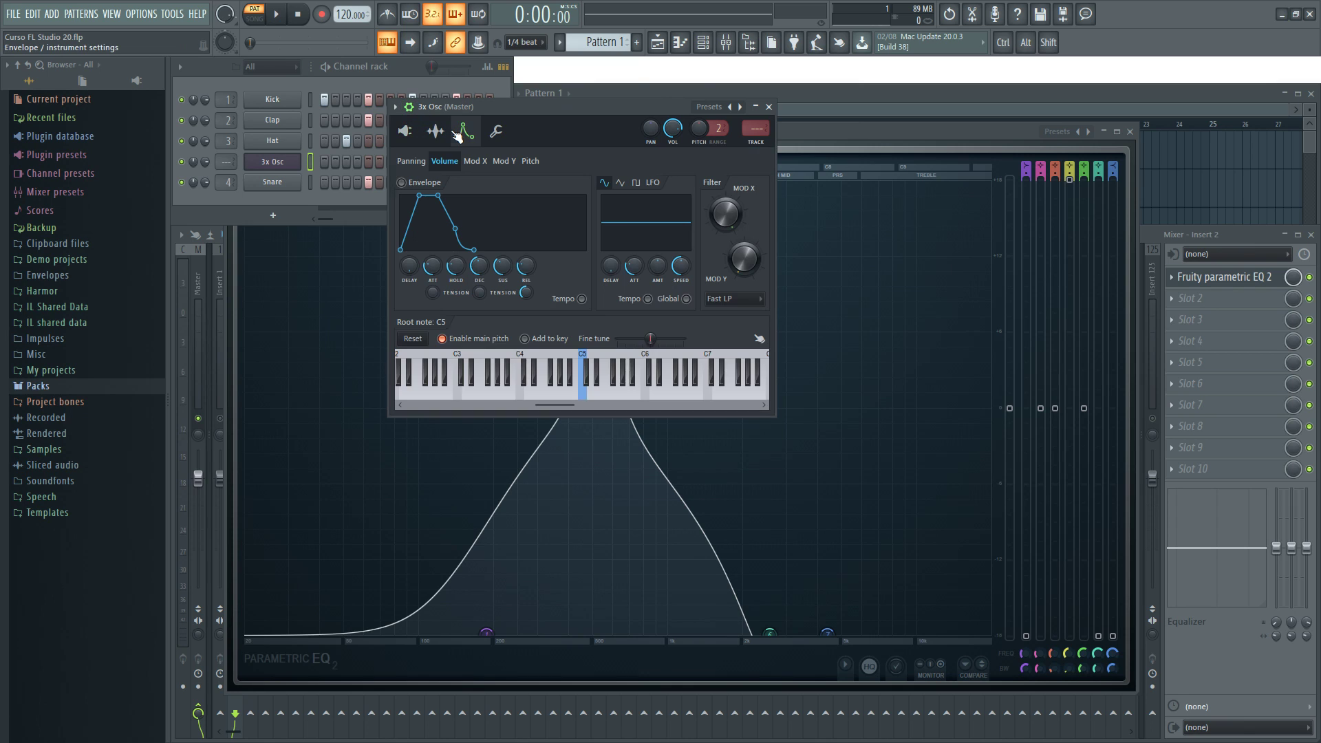
pyautogui.click(769, 106)
pyautogui.click(788, 133)
# Audition the equalized sound, move band 6 up to about 7 kHz, and listen to the pattern again
pyautogui.press('space')
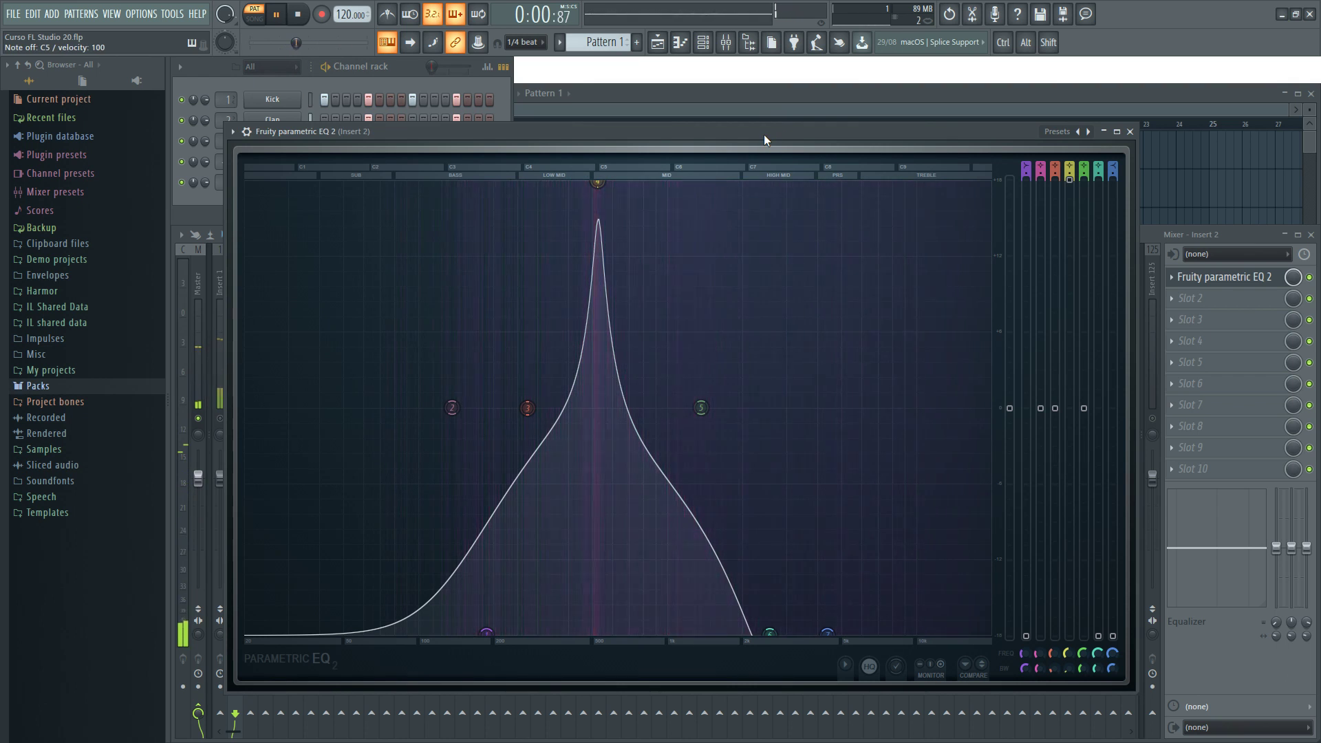
pyautogui.press('space')
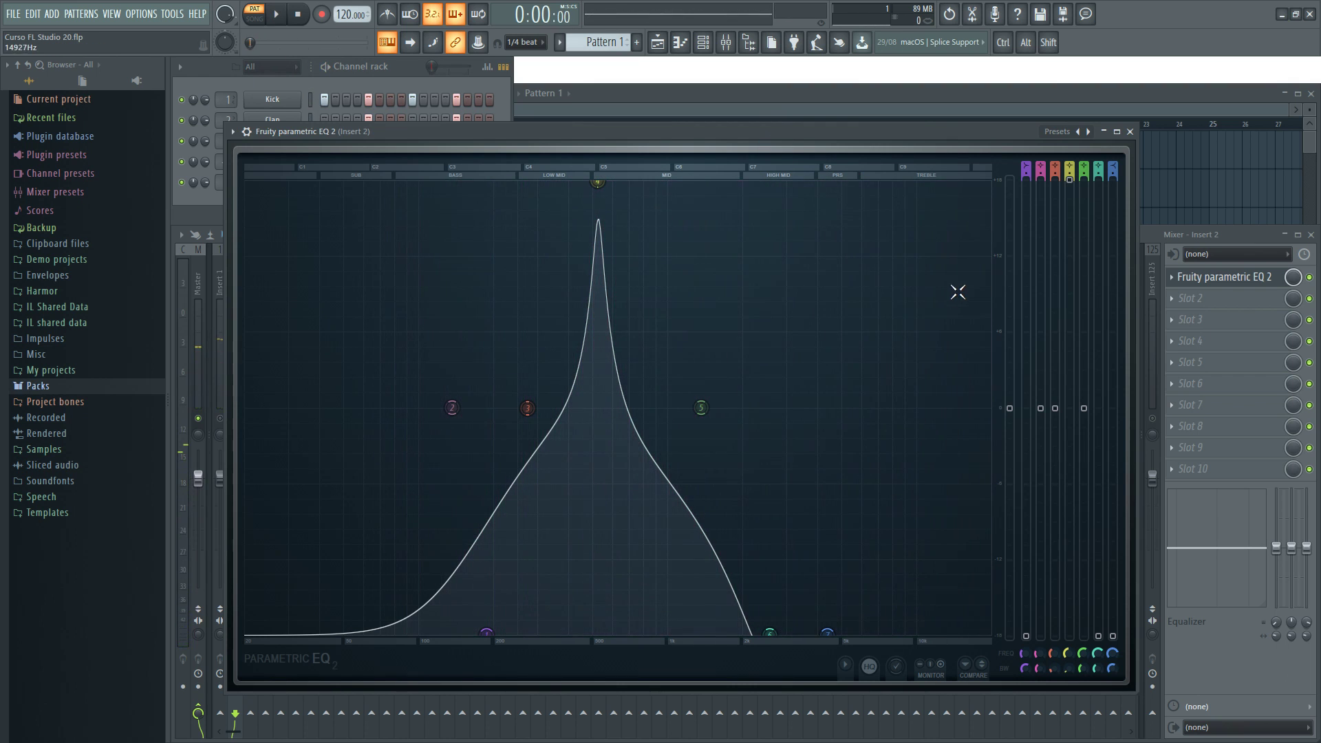
pyautogui.moveTo(770, 634); pyautogui.dragTo(880, 631)
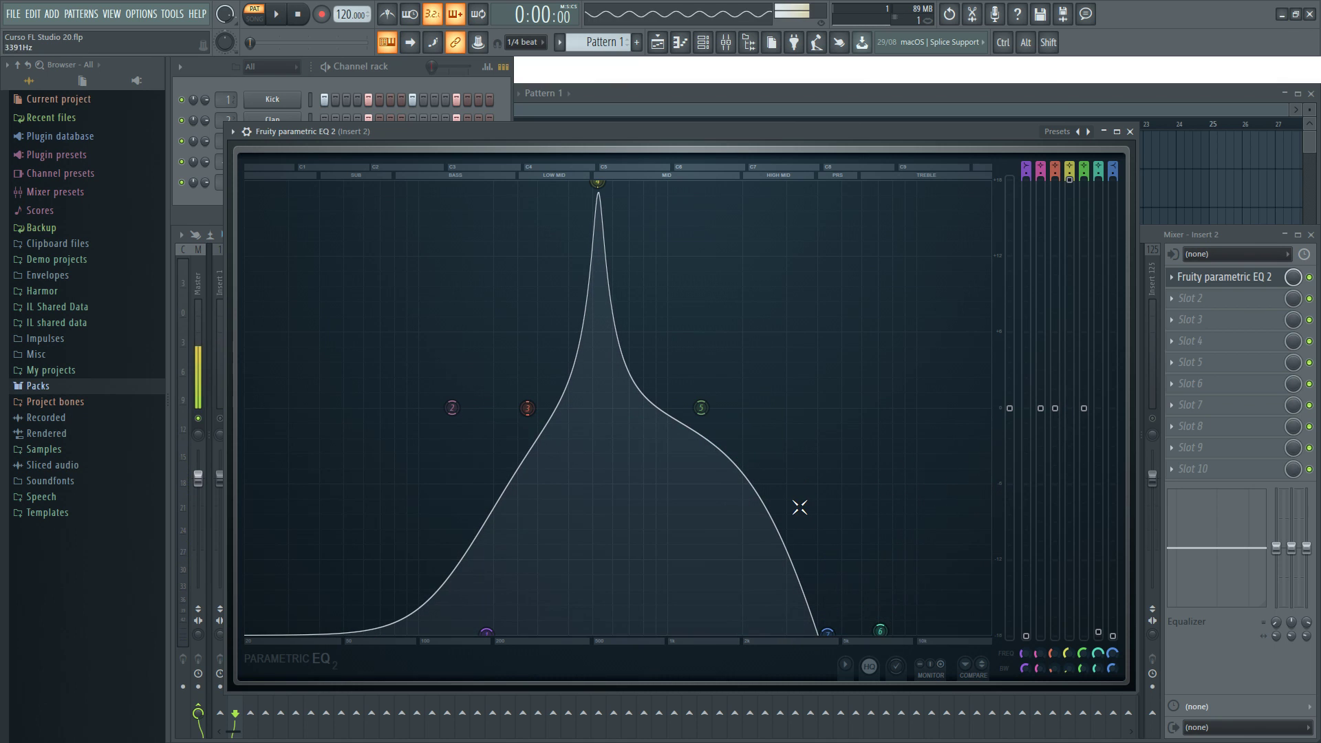
pyautogui.press('space')
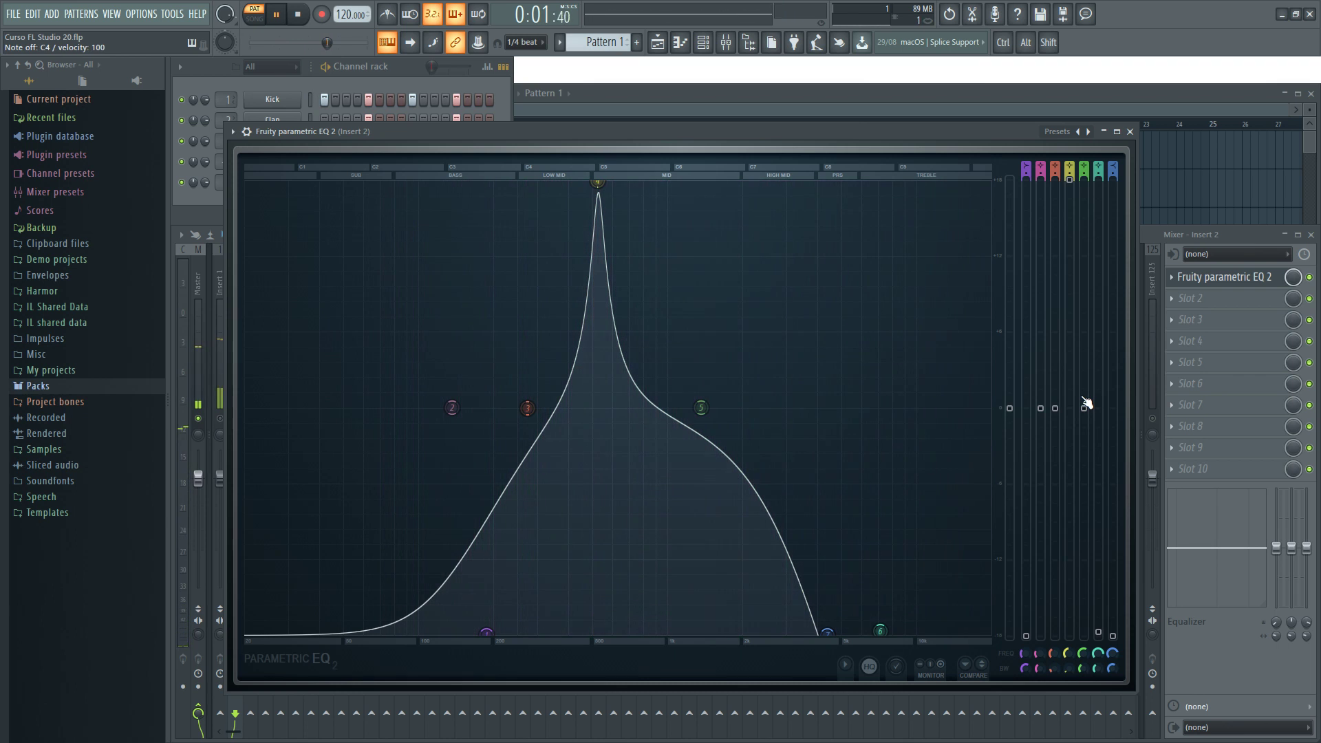
pyautogui.press('space')
# Reset the levels of bands 6, 7, 1, 4 and 2 so the equalizer curve is flat
pyautogui.keyDown('alt'); pyautogui.click(1099, 632); pyautogui.keyUp('alt')
pyautogui.keyDown('alt'); pyautogui.click(1114, 637); pyautogui.keyUp('alt')
pyautogui.scroll(1, 1041, 478)
pyautogui.keyDown('alt'); pyautogui.click(1026, 636); pyautogui.keyUp('alt')
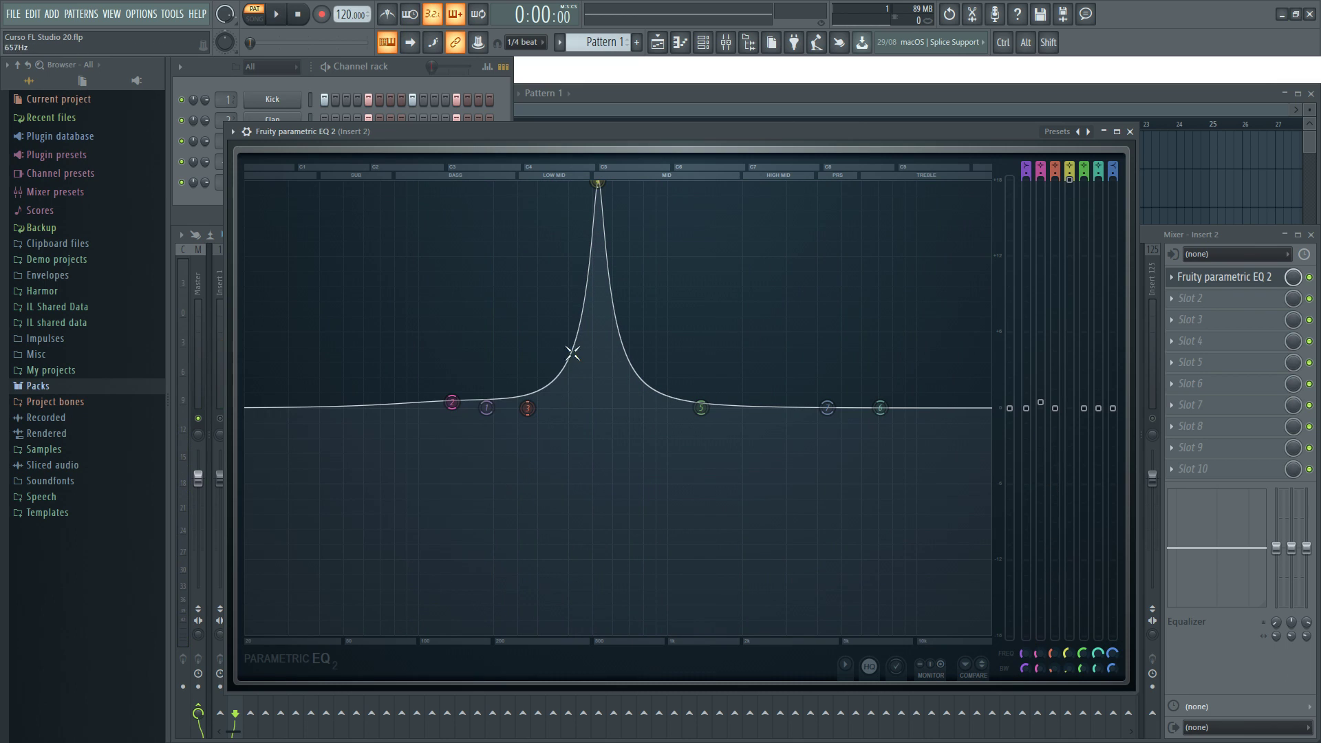
pyautogui.keyDown('alt'); pyautogui.click(1070, 180); pyautogui.keyUp('alt')
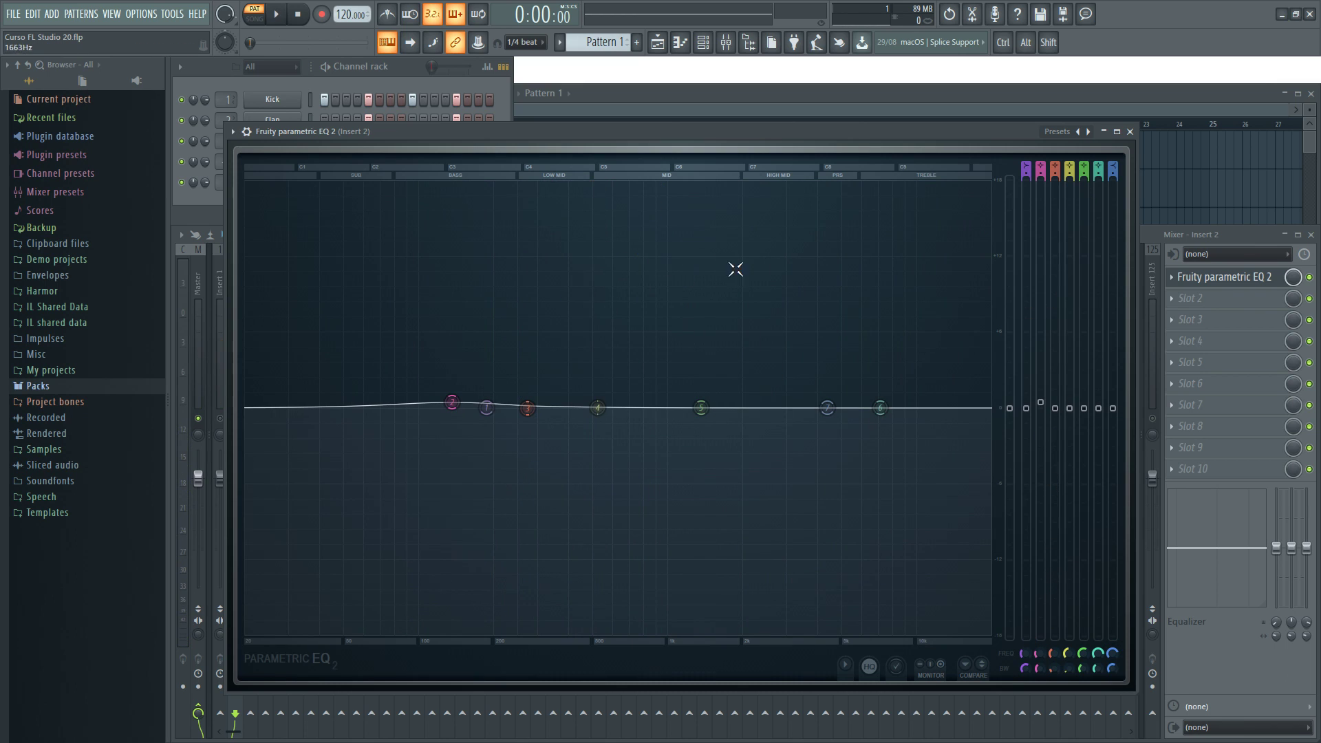
pyautogui.keyDown('alt'); pyautogui.click(1040, 403); pyautogui.keyUp('alt')
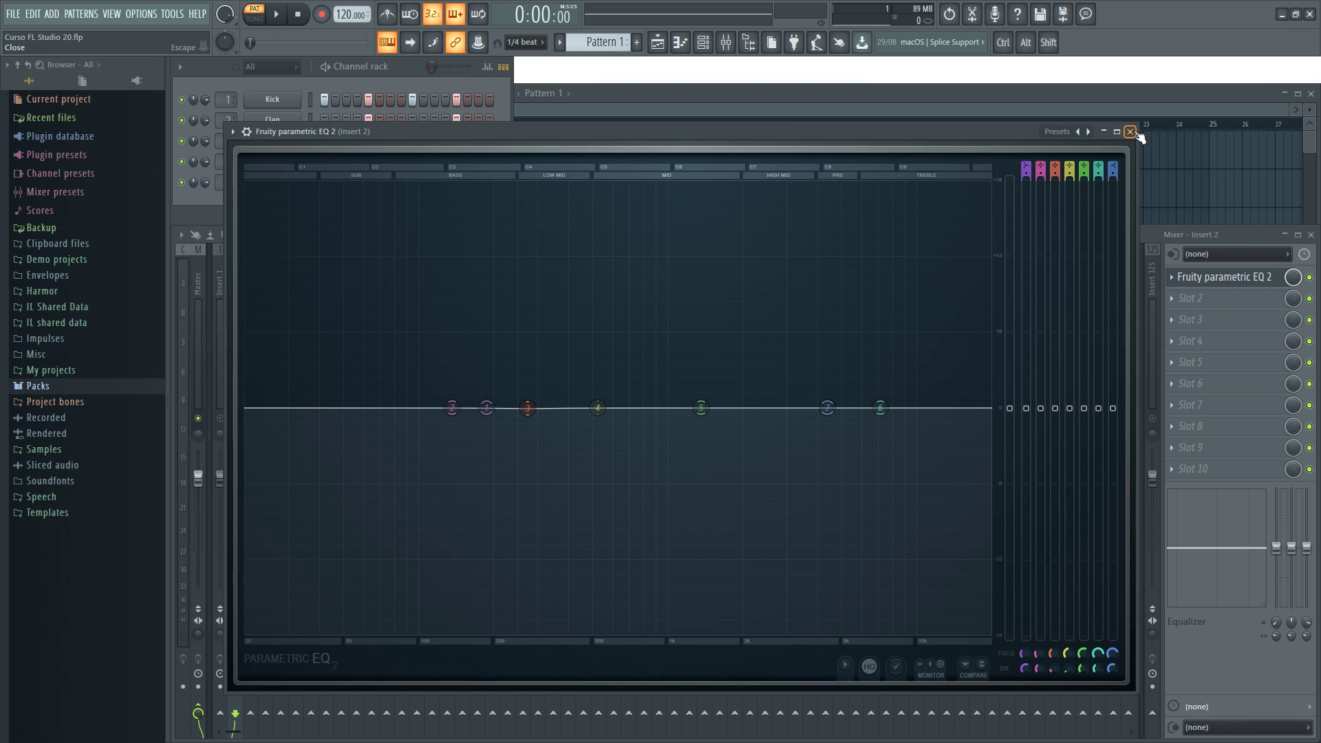
# Shrink the Fruity Parametric EQ 2 window, reposition it over the mixer, and close it
pyautogui.moveTo(1018, 130)
pyautogui.mouseDown()
pyautogui.moveTo(970, 109)
pyautogui.moveTo(997, 118)
pyautogui.mouseUp()
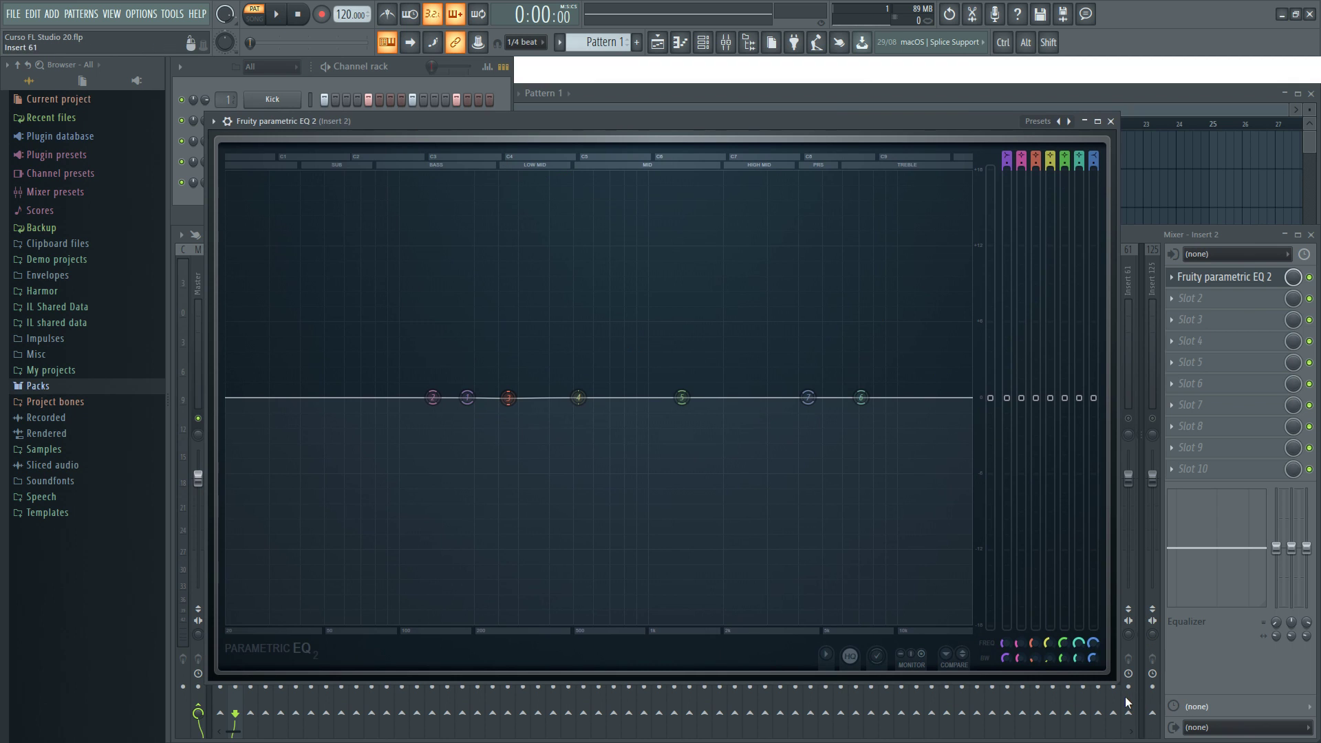
pyautogui.moveTo(1116, 680); pyautogui.dragTo(915, 503)
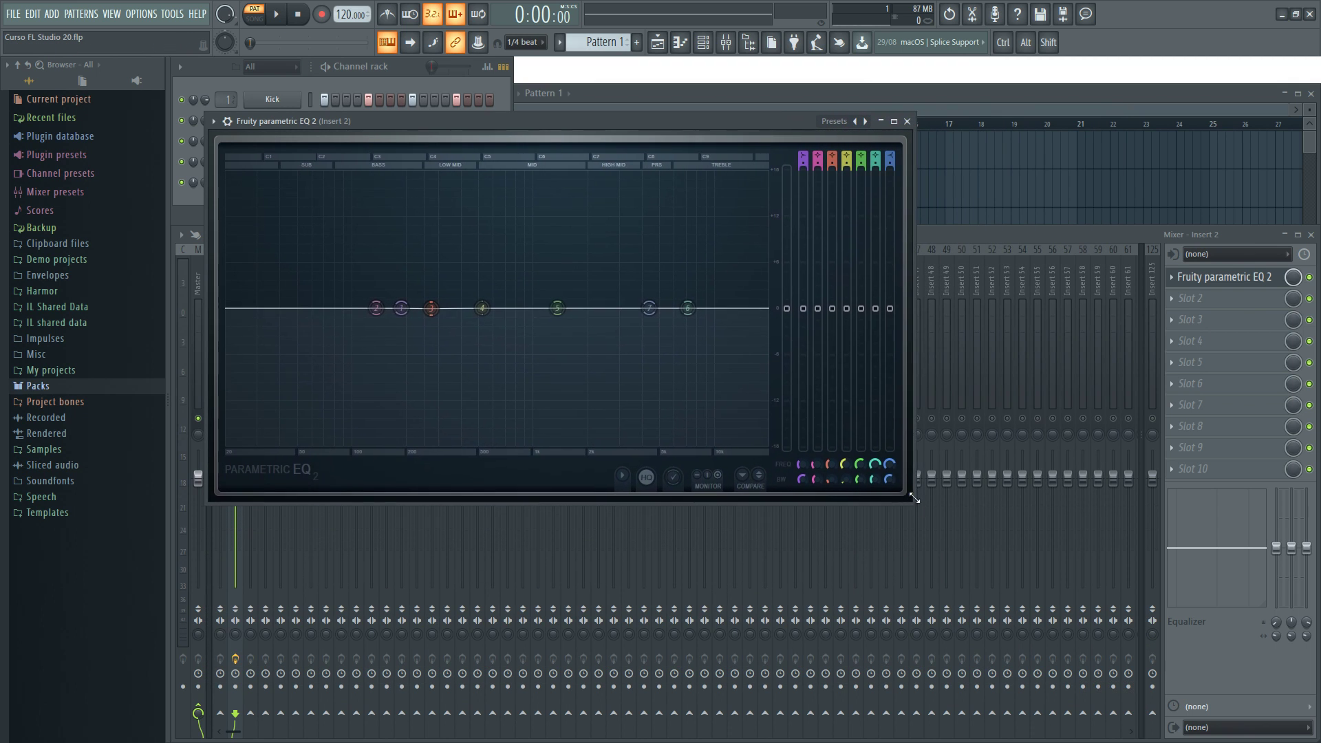
pyautogui.moveTo(832, 125); pyautogui.dragTo(876, 207)
pyautogui.click(951, 203)
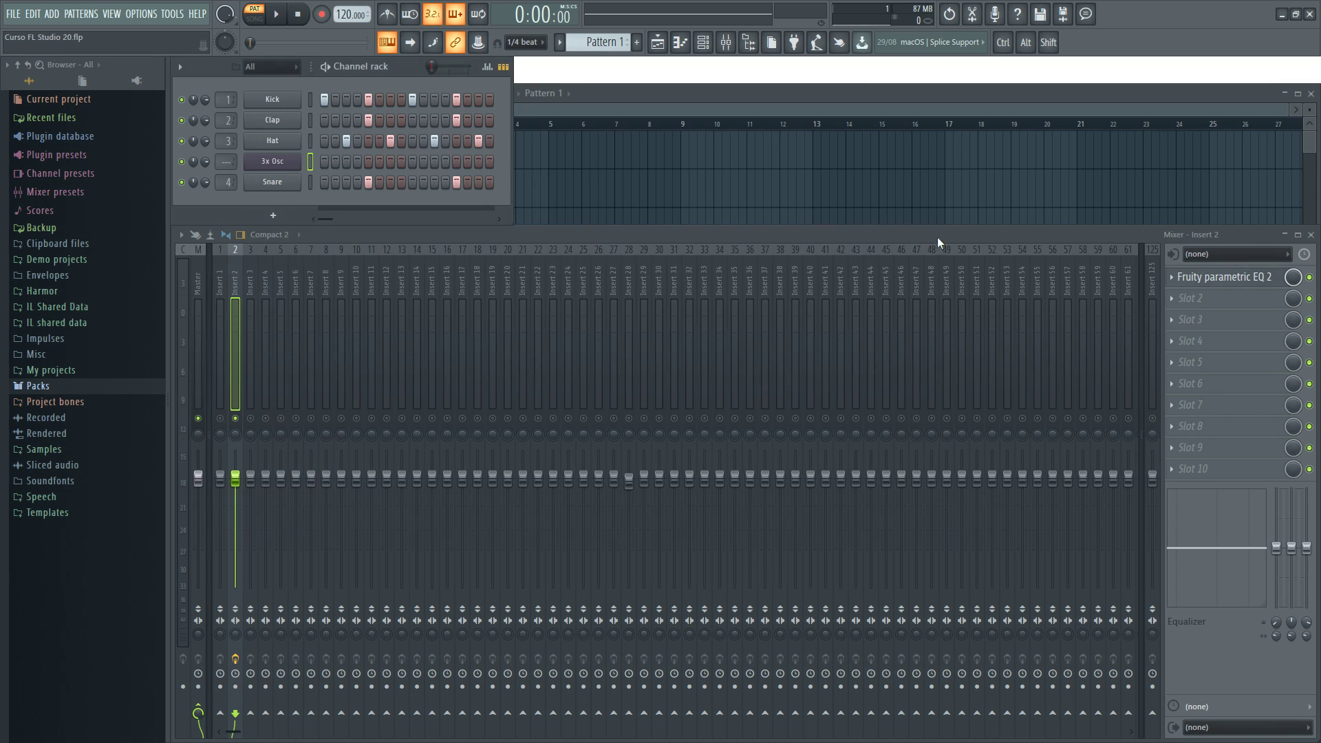
# Select mixer track Insert 13, cut its built-in equalizer's low and high bands, and boost the middle band
pyautogui.moveTo(658, 279); pyautogui.dragTo(397, 278)
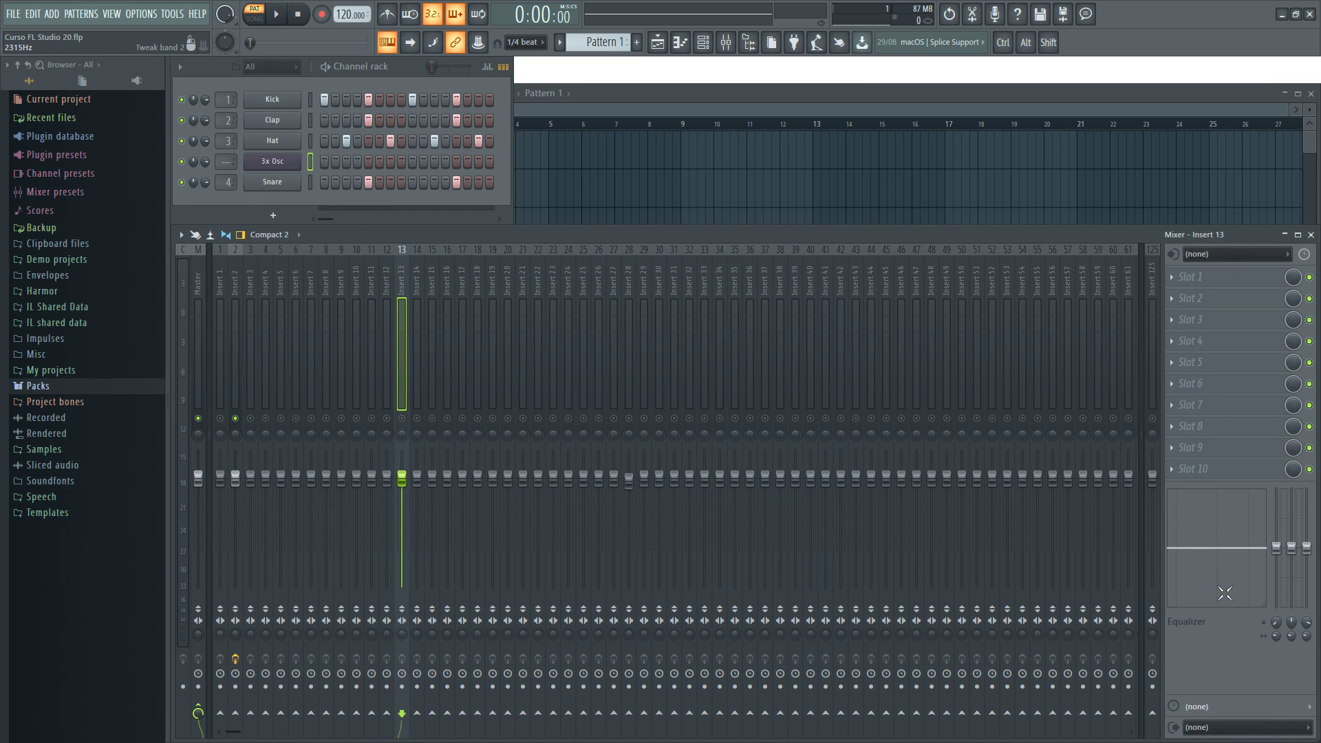
pyautogui.moveTo(1276, 548); pyautogui.dragTo(1306, 606)
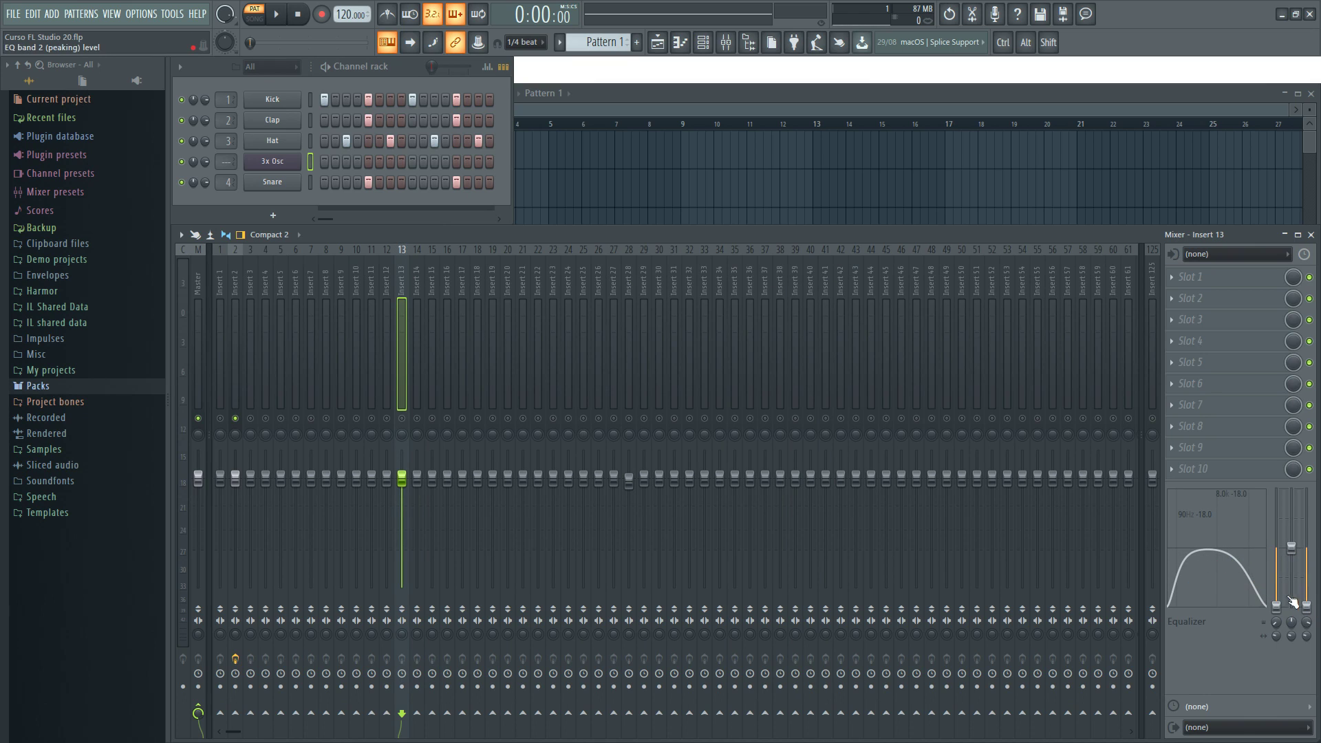
pyautogui.moveTo(1276, 606)
pyautogui.mouseDown()
pyautogui.moveTo(1276, 562)
pyautogui.moveTo(1276, 589)
pyautogui.mouseUp()
pyautogui.moveTo(1281, 592)
pyautogui.mouseDown()
pyautogui.moveTo(1277, 606)
pyautogui.moveTo(1306, 595)
pyautogui.mouseUp()
pyautogui.moveTo(1292, 547); pyautogui.dragTo(1291, 512)
# Reset the low, high and middle band levels of Insert 13's built-in equalizer
pyautogui.keyDown('alt'); pyautogui.click(1278, 601); pyautogui.keyUp('alt')
pyautogui.keyDown('alt'); pyautogui.click(1307, 593); pyautogui.keyUp('alt')
pyautogui.keyDown('alt'); pyautogui.click(1292, 514); pyautogui.keyUp('alt')
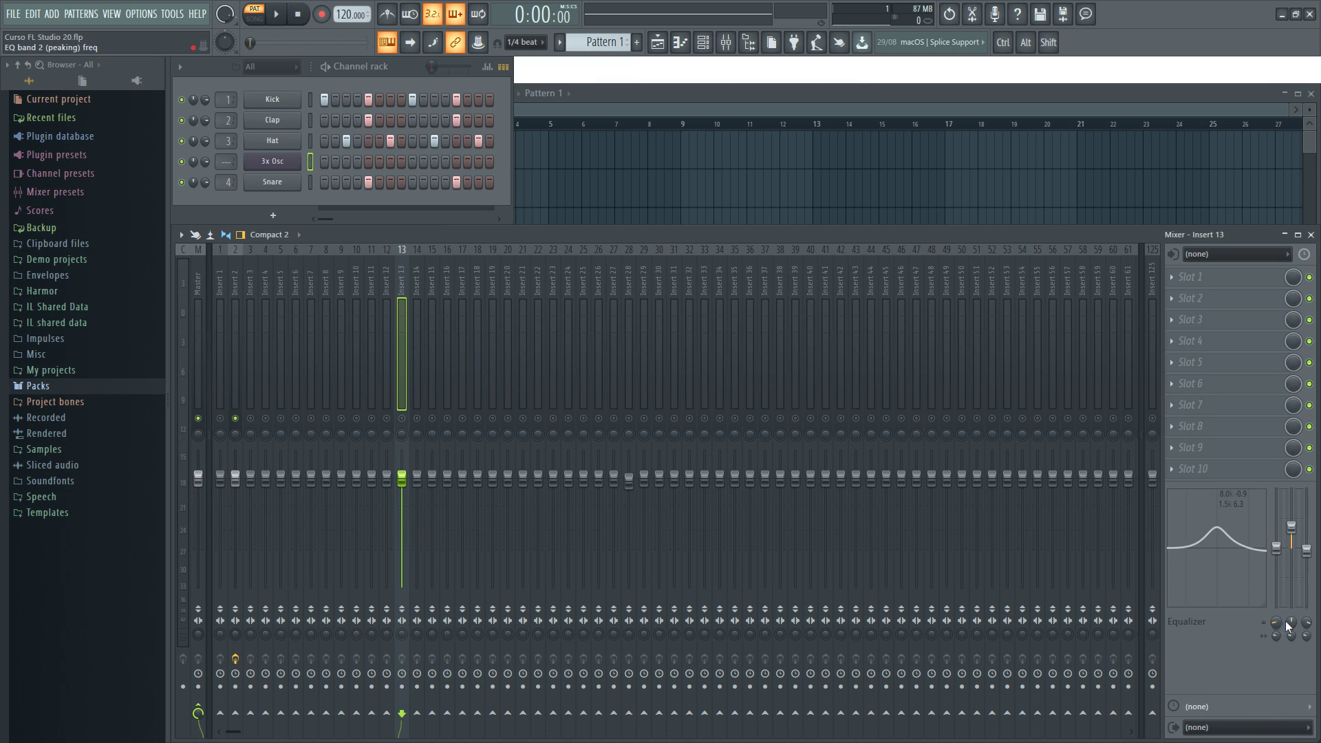
# Vary the frequency, level and width controls of Insert 13's built-in equalizer, then reset the middle and low band levels
pyautogui.moveTo(1277, 624); pyautogui.dragTo(1277, 631)
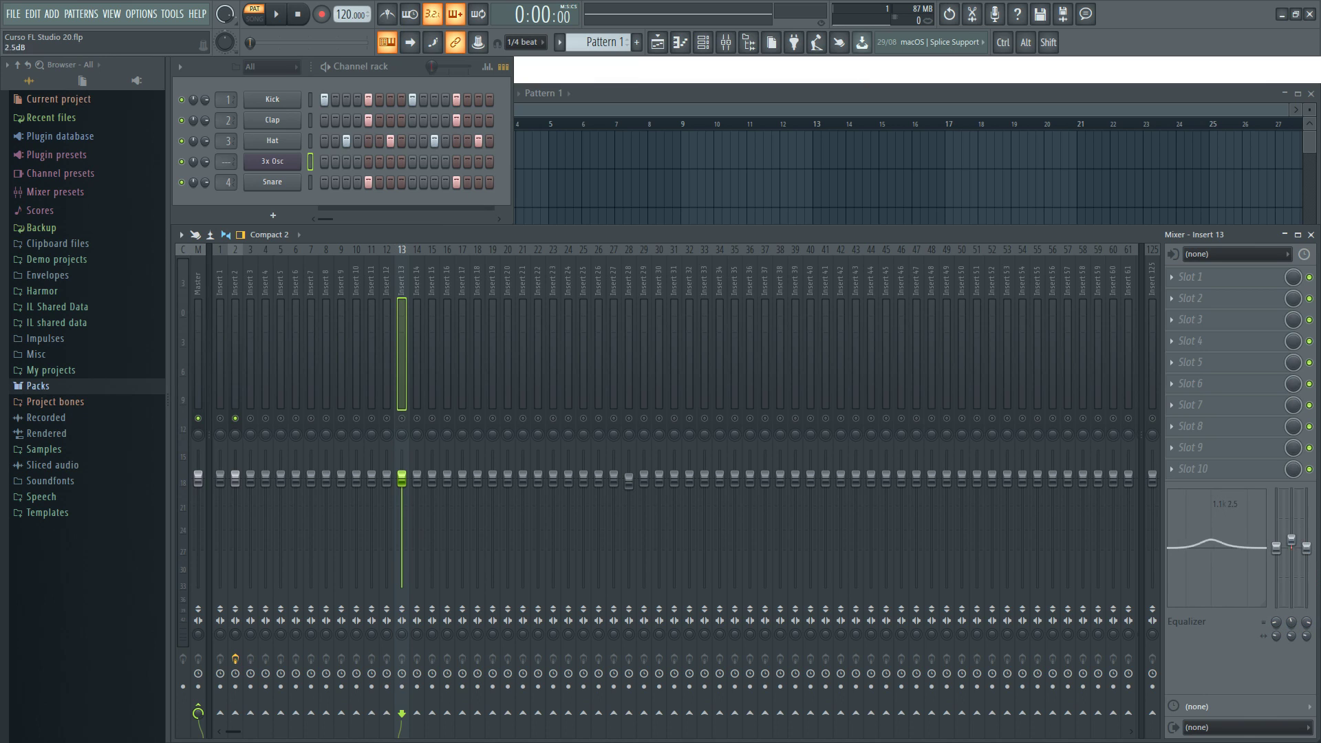
pyautogui.moveTo(1276, 546); pyautogui.dragTo(1276, 541)
pyautogui.moveTo(1277, 637); pyautogui.dragTo(1306, 612)
pyautogui.keyDown('alt'); pyautogui.click(1292, 535); pyautogui.keyUp('alt')
pyautogui.keyDown('alt'); pyautogui.click(1277, 542); pyautogui.keyUp('alt')
# Select mixer track Insert 2 and reopen its Fruity Parametric EQ 2
pyautogui.click(240, 278)
pyautogui.click(1222, 277)
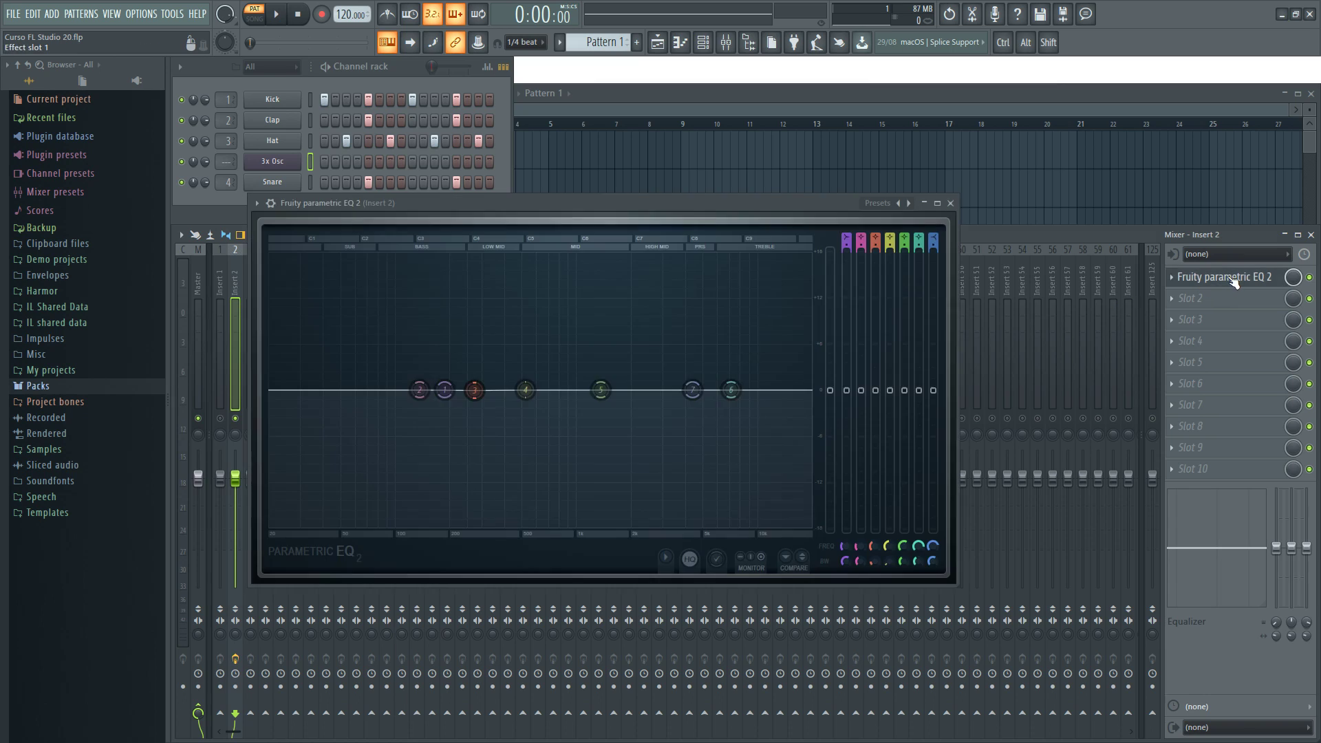